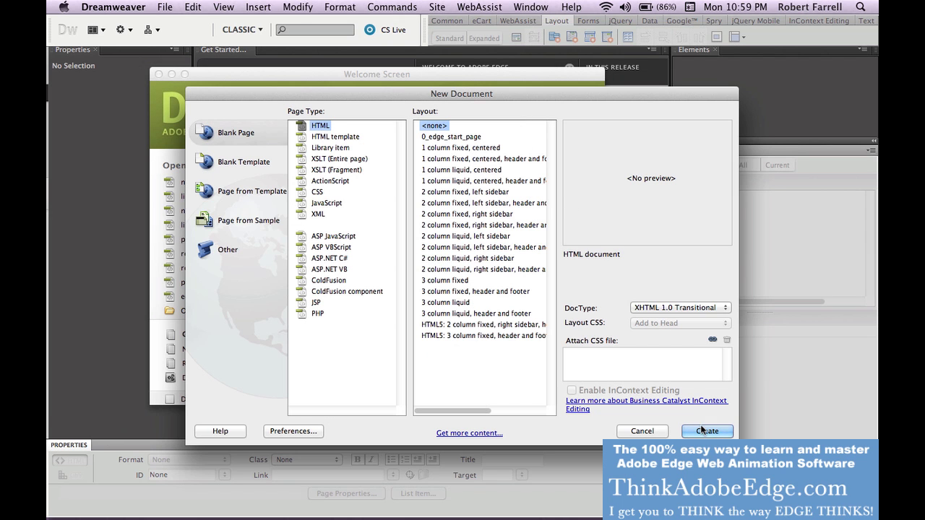
- Create a blank HTML page with no layout and save it as edge_nth_child_v1.html in the edge_test folder
left_click(700, 430)
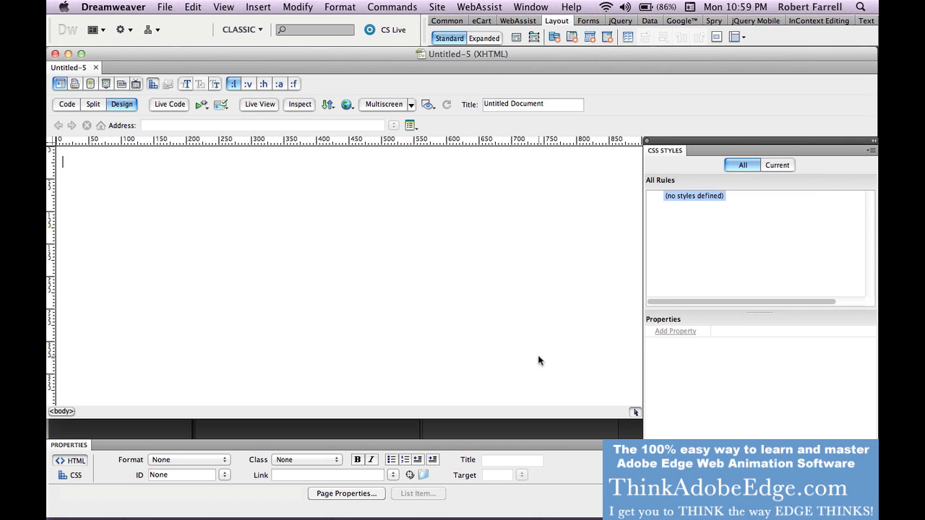
key("super+s")
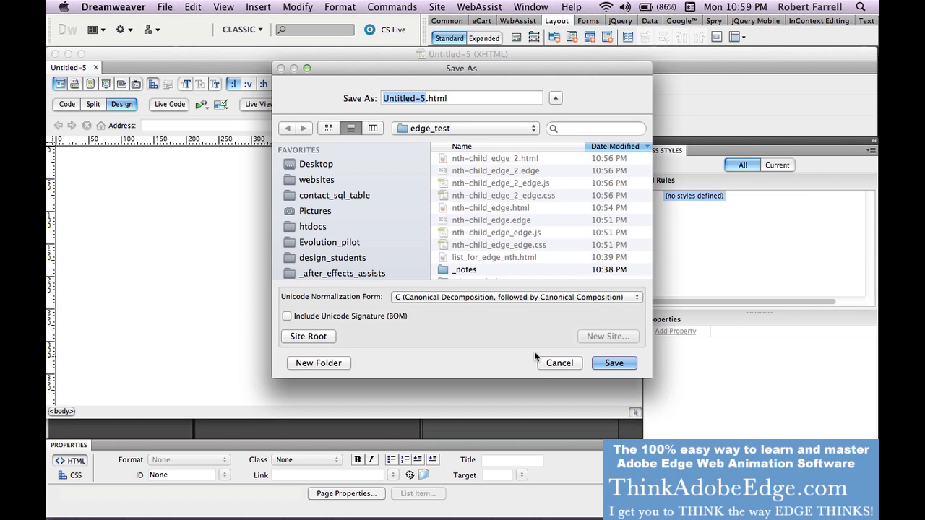
type("ed")
type("ge_nth")
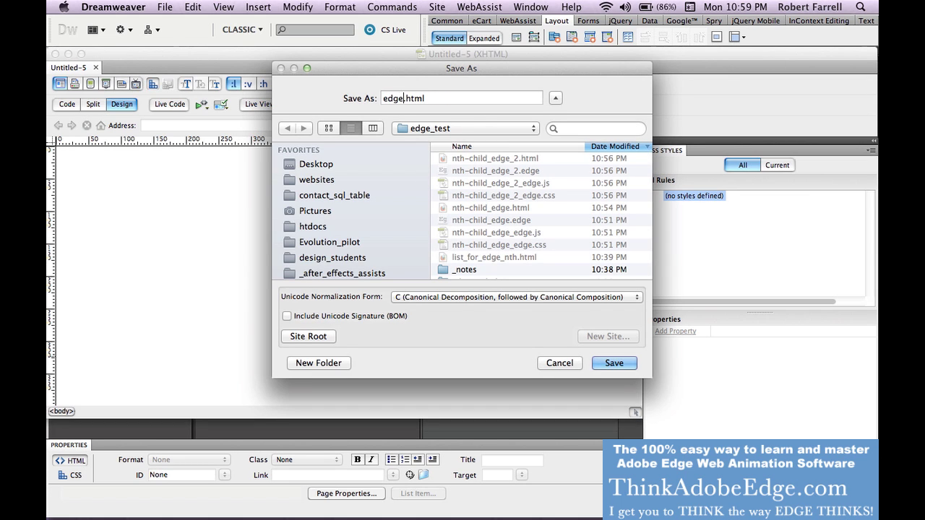
type("_child_v1")
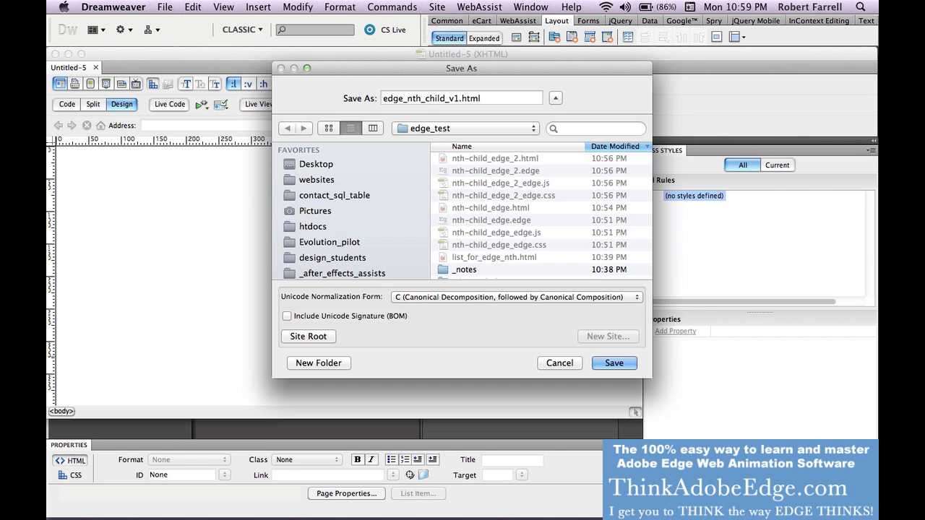
key("Return")
- Set the document title to "my adobe edge fx" and save the page
left_click_drag(547, 103, 469, 105)
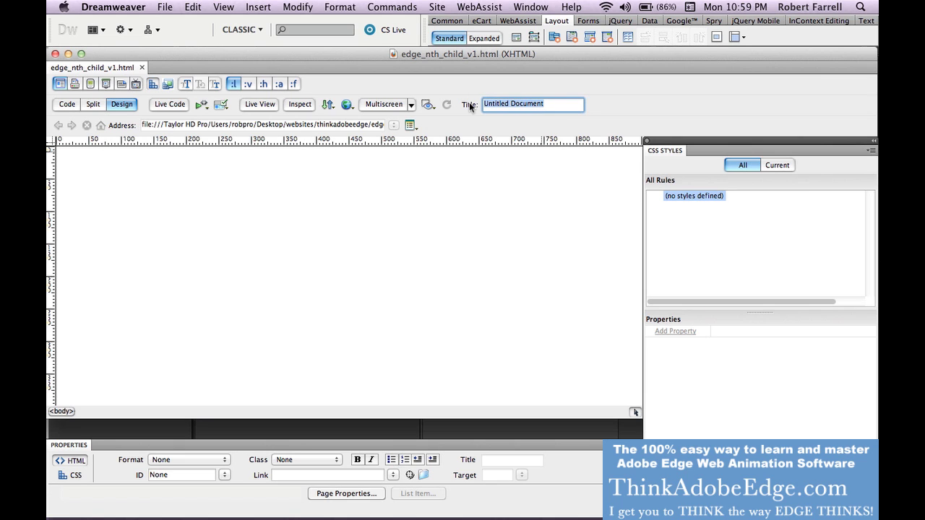
type("my adobe edge fx")
left_click(492, 186)
key("super+s")
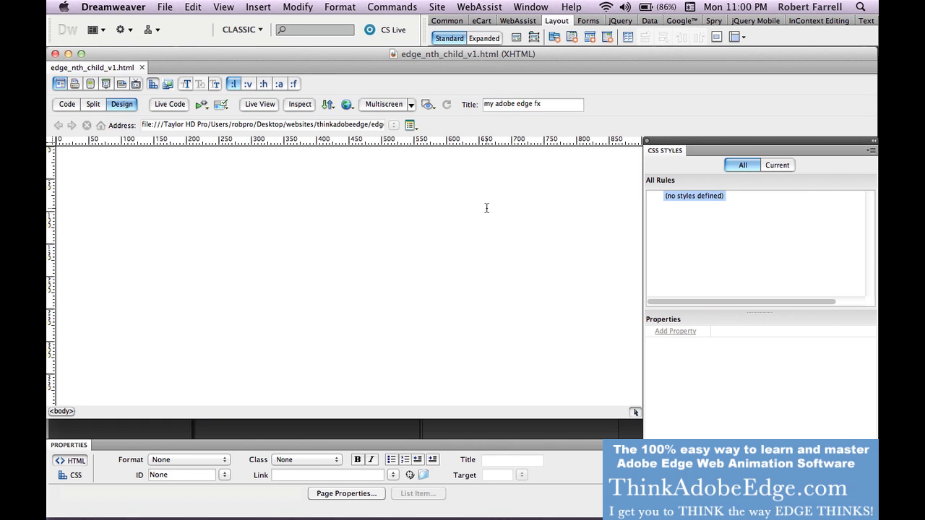
type("Adobe")
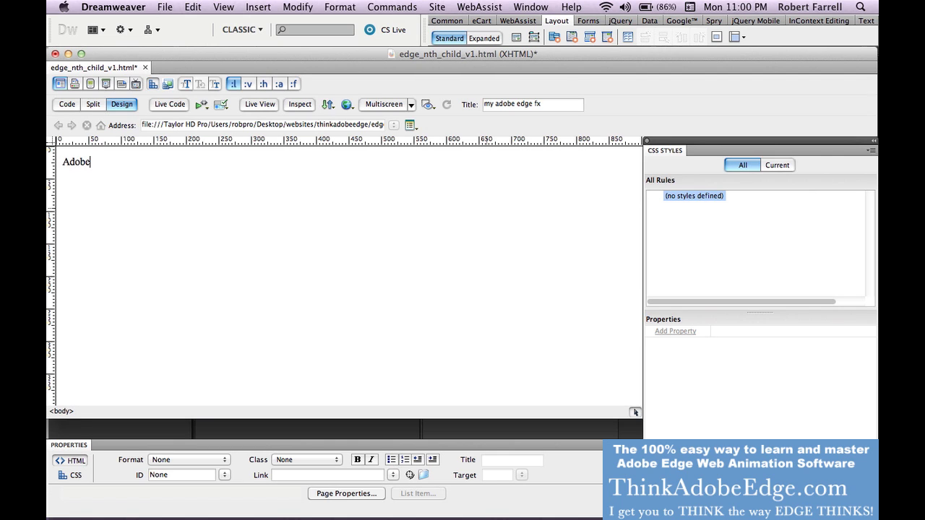
key("BackSpace")
key("BackSpace")
key("BackSpace")
key("BackSpace")
key("BackSpace")
- Enter "Think", "Adobe", "Edge" and ".com" as four separate paragraphs on the page
type("Think Ad")
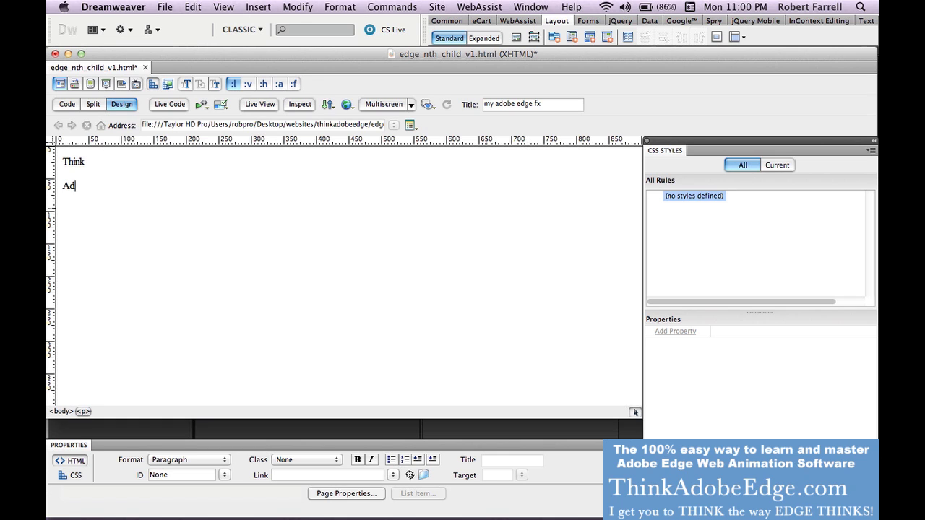
type("obe Edge")
key("Return")
type(".com")
- Convert all four paragraphs into an unordered list and save the page
left_click(313, 252)
key("super+a")
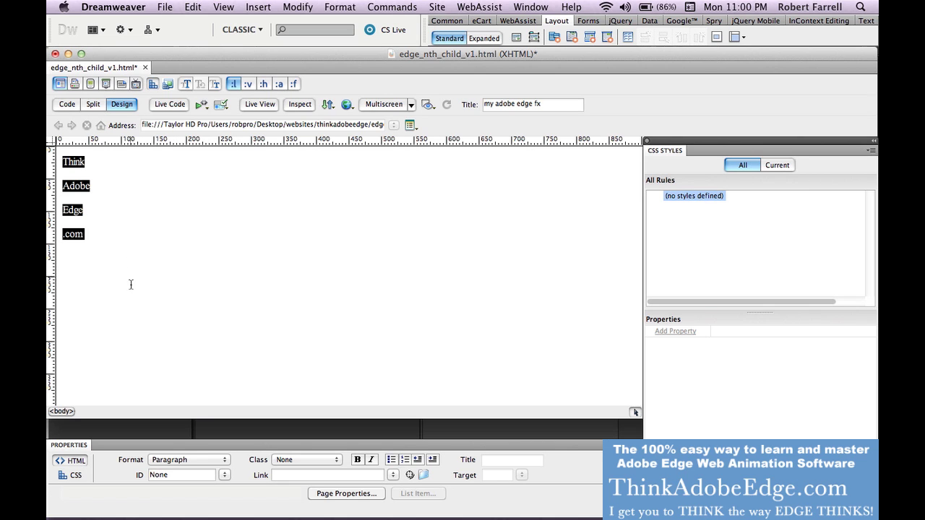
left_click(390, 460)
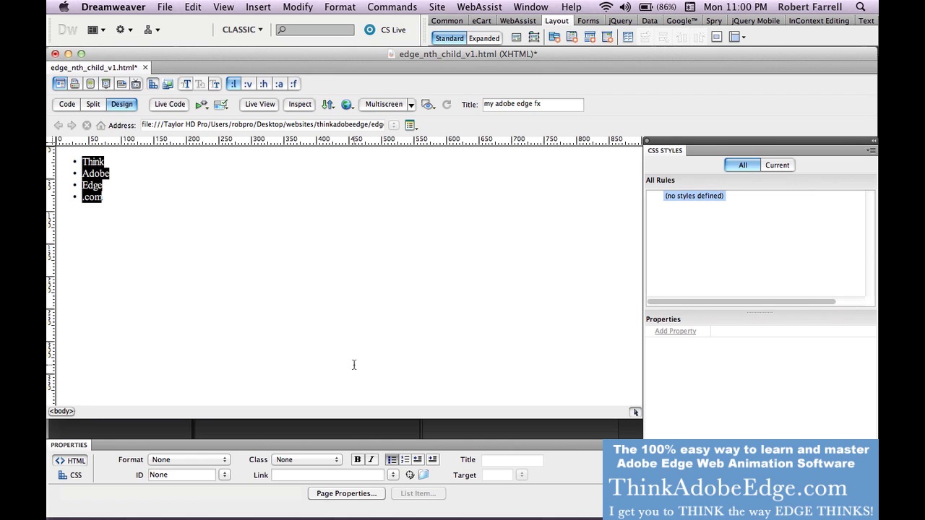
key("super+s")
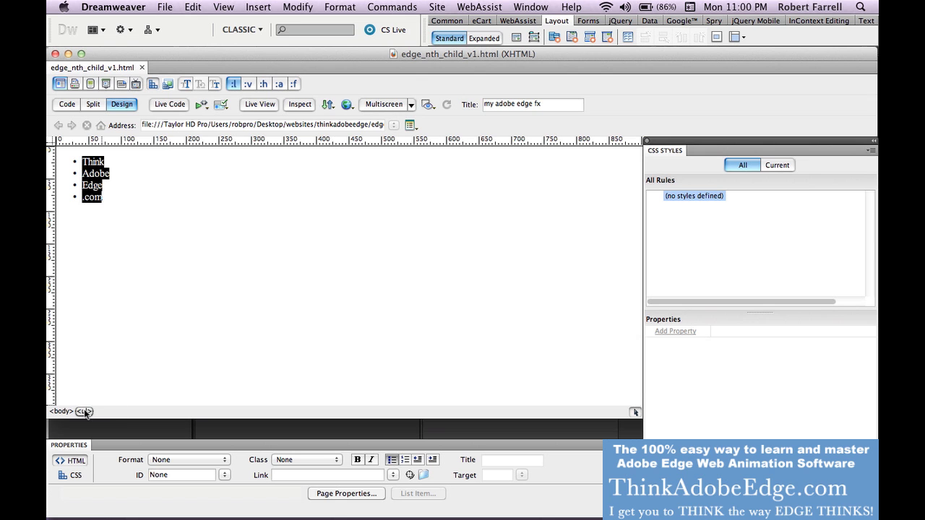
- Create a new compound CSS rule for the list, with the selector reduced to ul, in this document only
left_click_drag(695, 144, 615, 119)
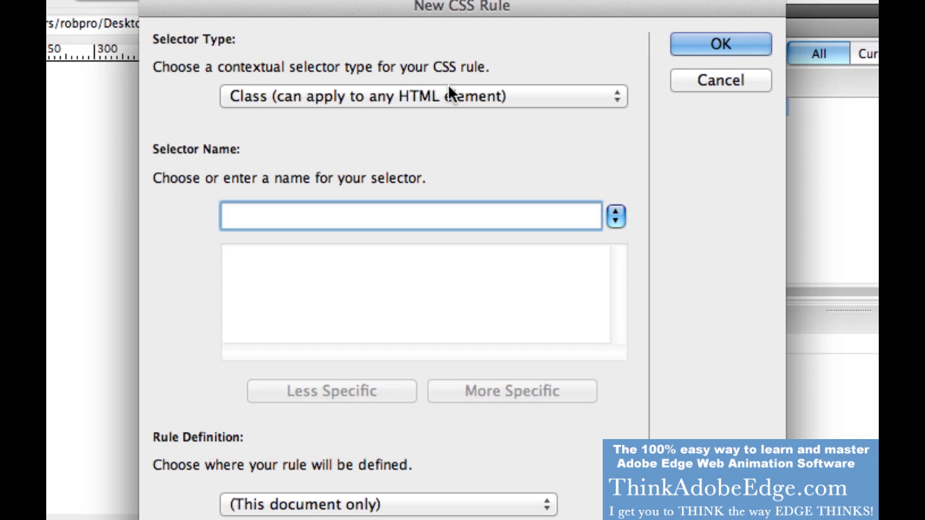
left_click(447, 87)
left_click(449, 157)
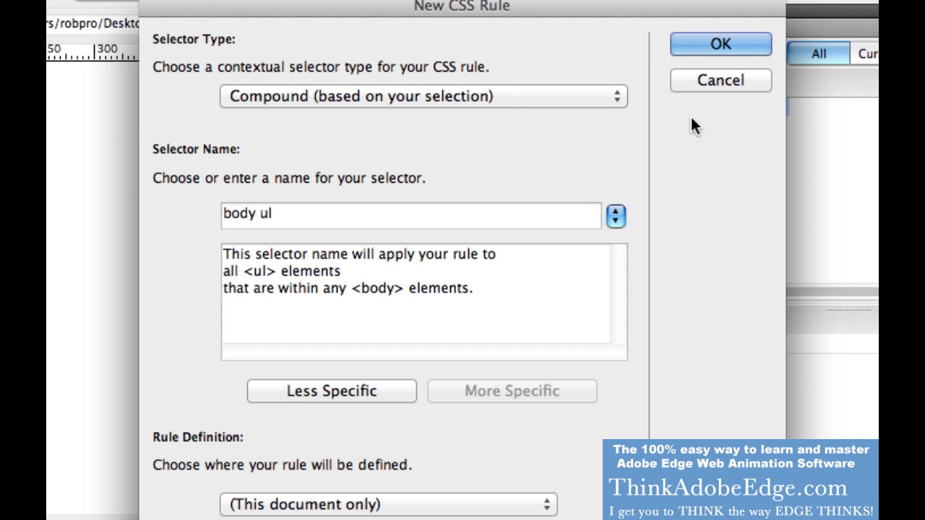
left_click(390, 391)
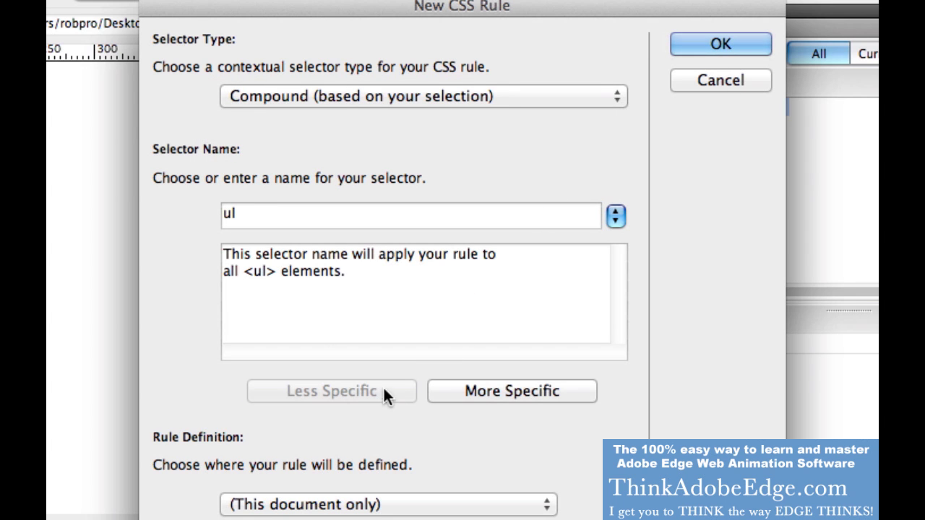
left_click(716, 45)
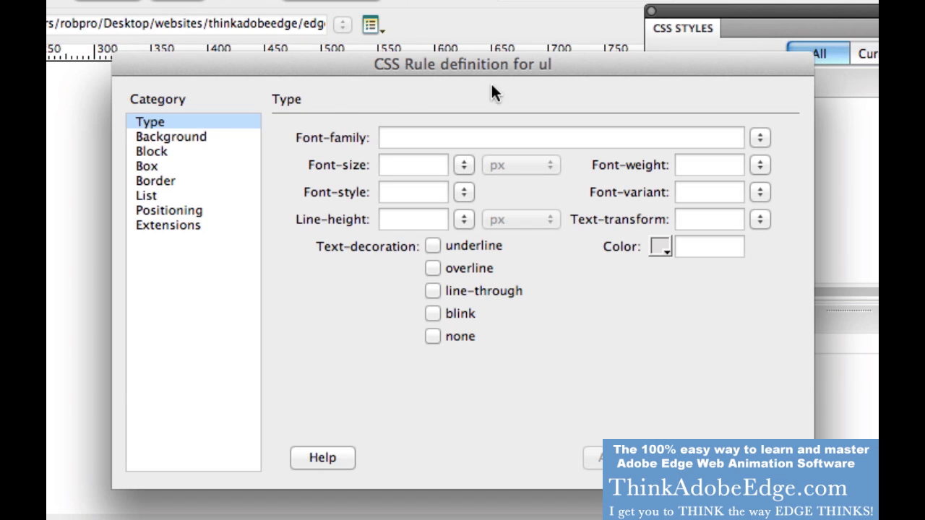
- Give the ul rule a width of 550 px, a height of 450 px and 10 px padding on all sides
left_click(172, 166)
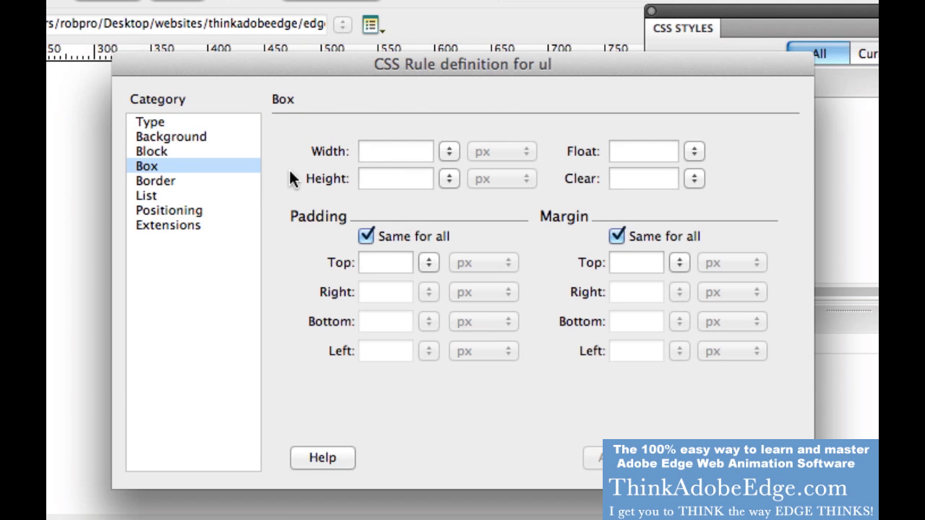
left_click(387, 153)
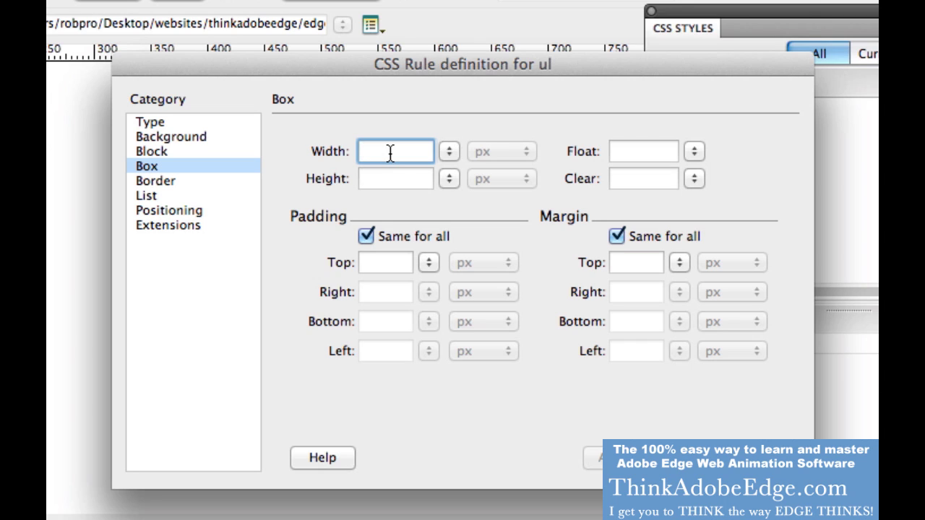
type("550")
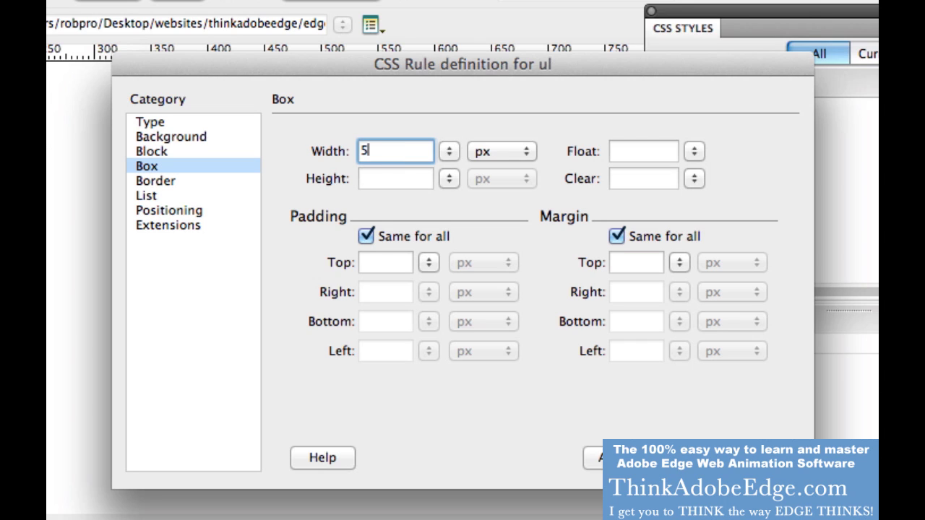
left_click(395, 179)
type("450")
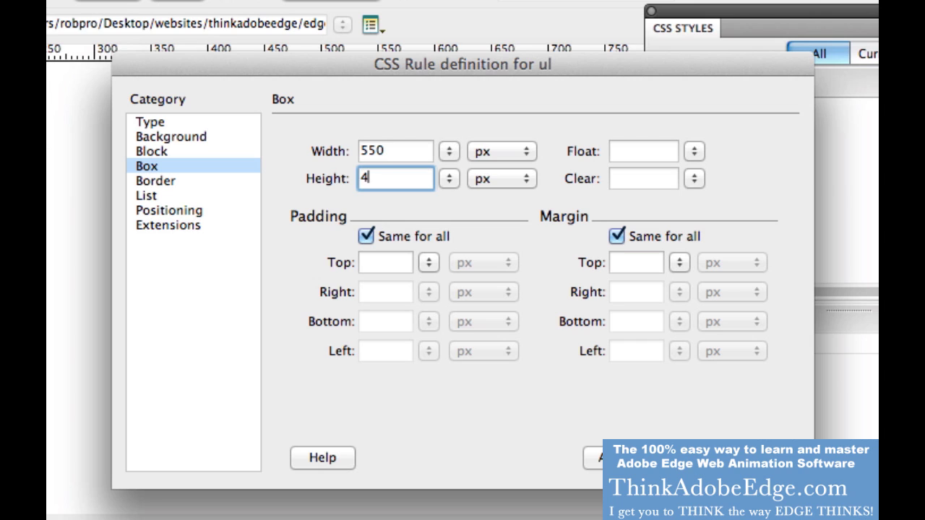
left_click(401, 259)
type("10")
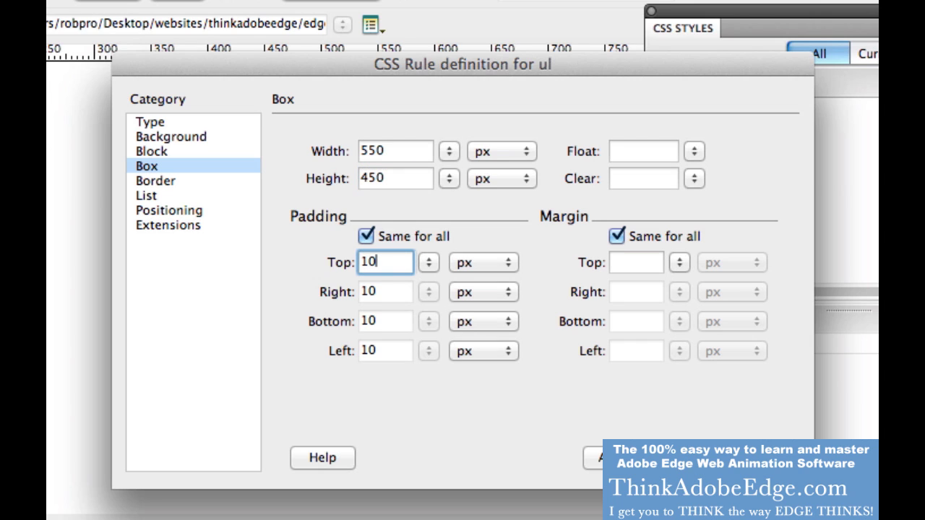
- Set the ul rule's text color to white (#FFF) and its background color to black (#000)
left_click(196, 123)
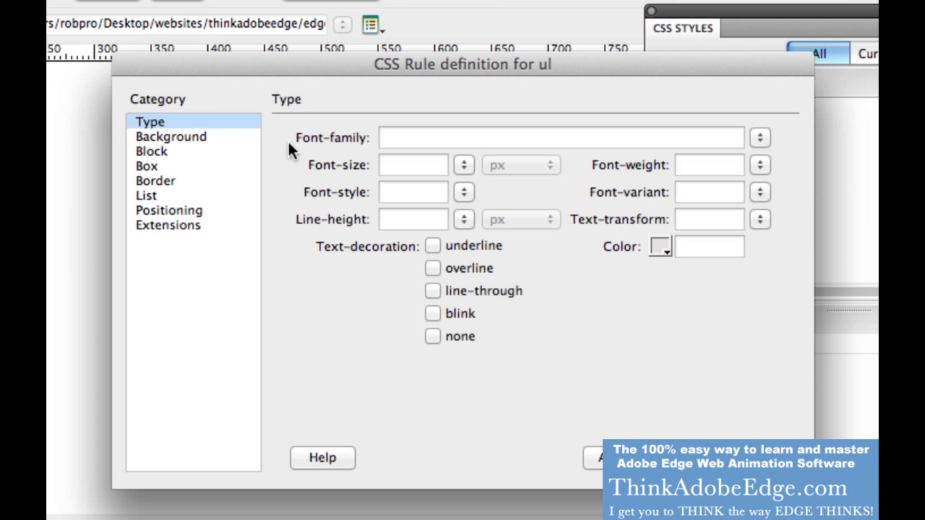
left_click(661, 248)
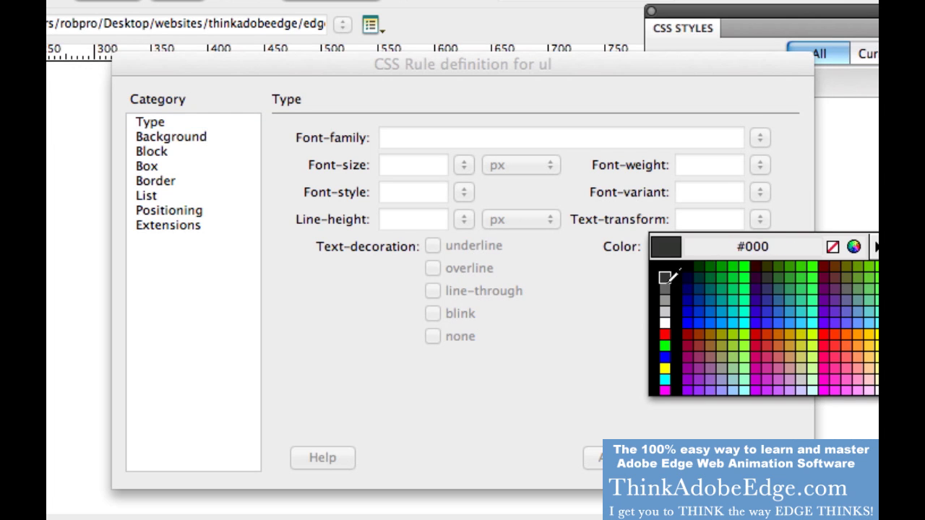
left_click(666, 316)
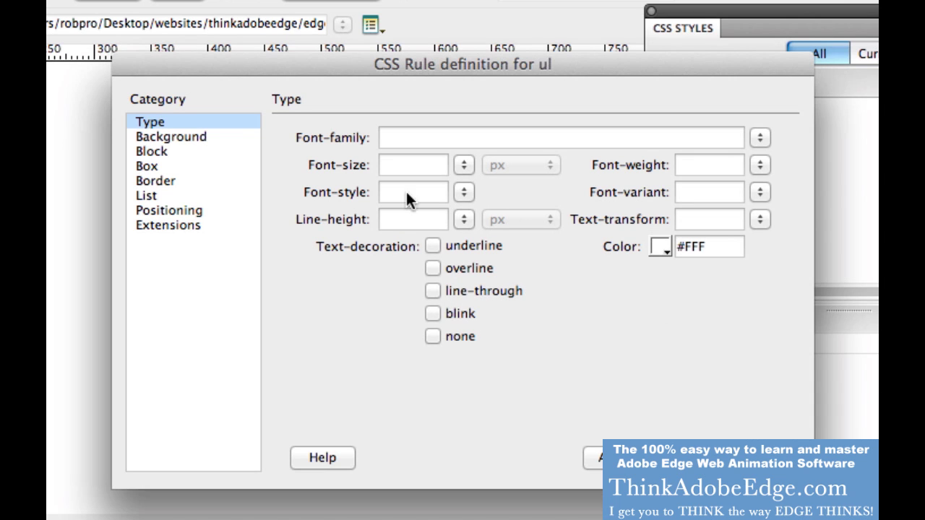
left_click(207, 137)
left_click(454, 137)
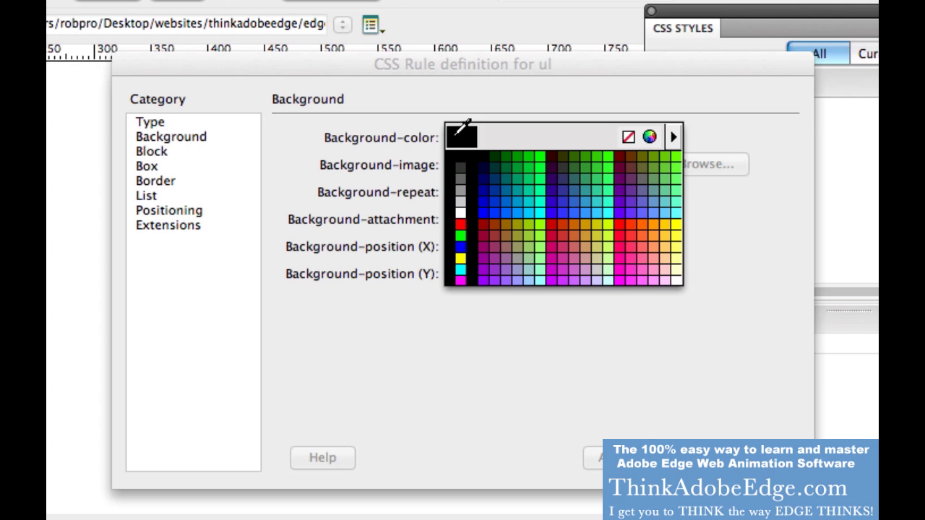
left_click(459, 156)
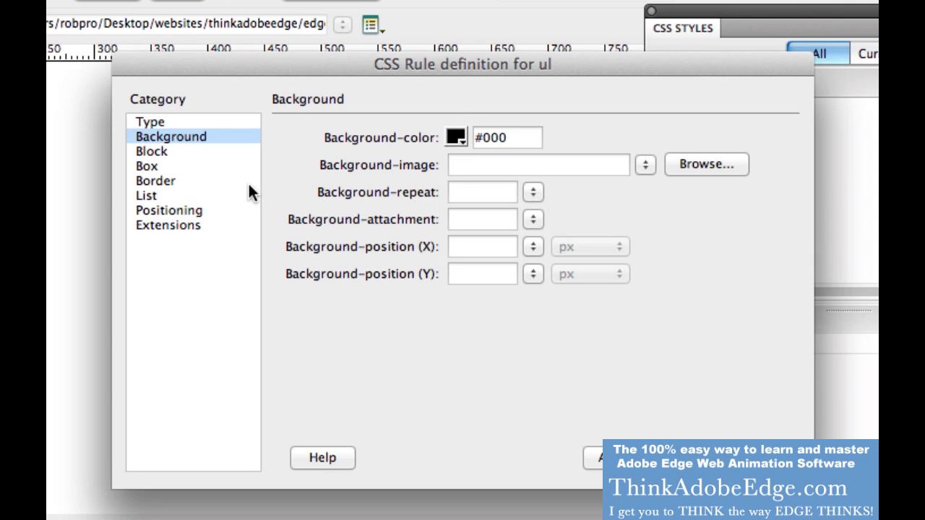
- Set the ul rule's list-style-type to none and apply the rule to the page
left_click(152, 194)
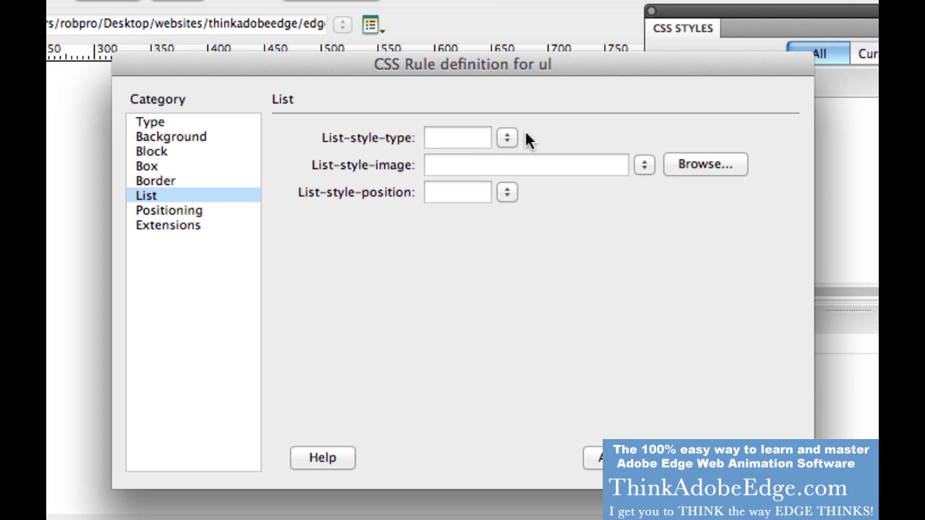
left_click(505, 139)
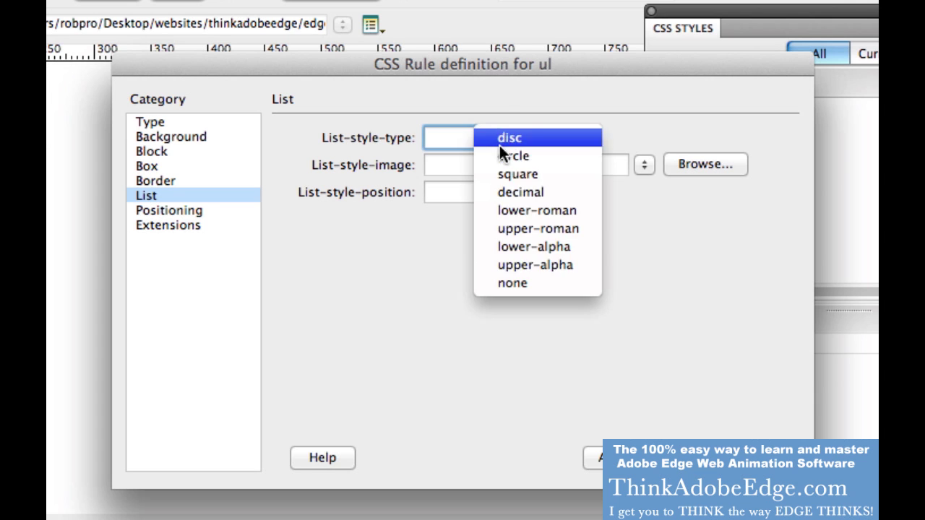
left_click(496, 283)
left_click(597, 458)
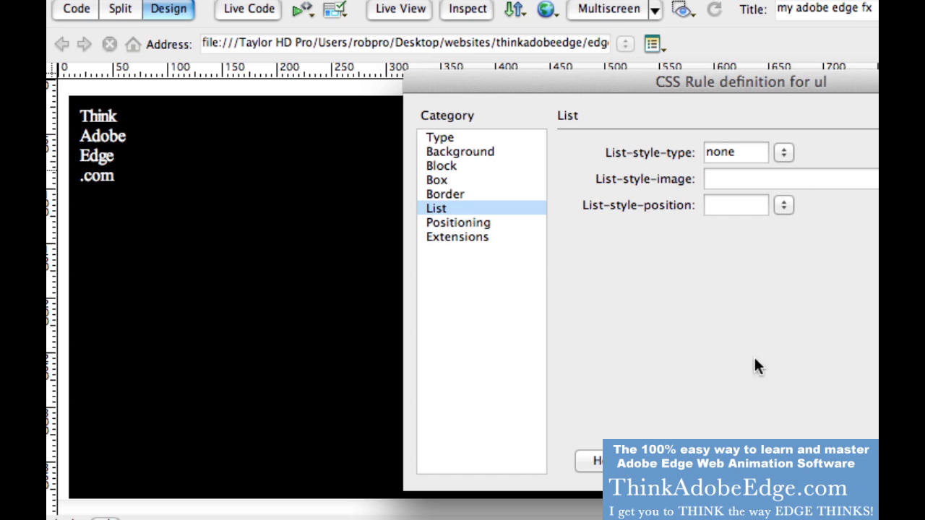
- Center the list box by setting the ul rule's right and left margins to auto, and accept the rule
left_click(455, 182)
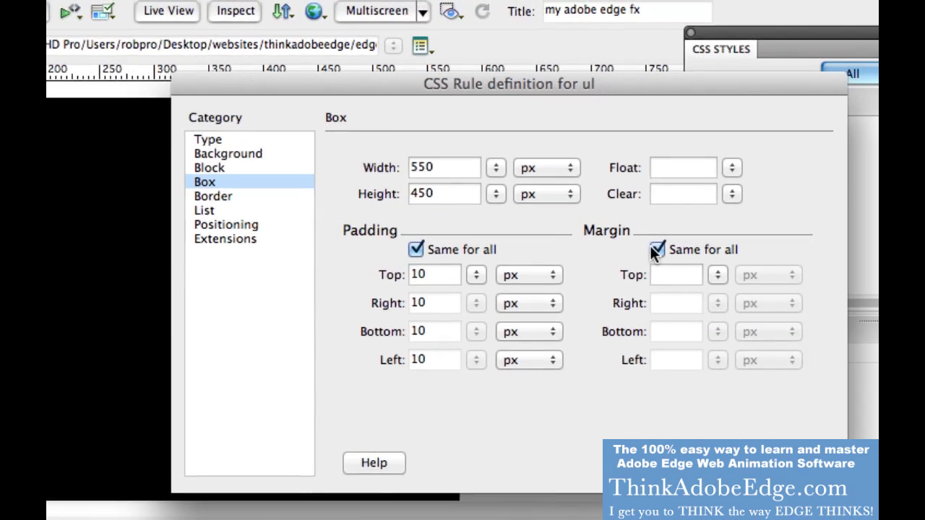
left_click(654, 250)
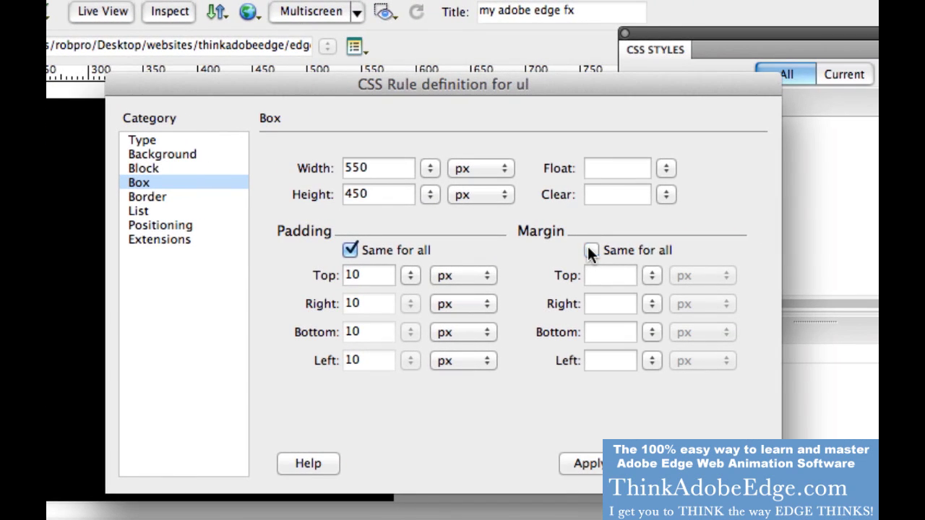
left_click(646, 294)
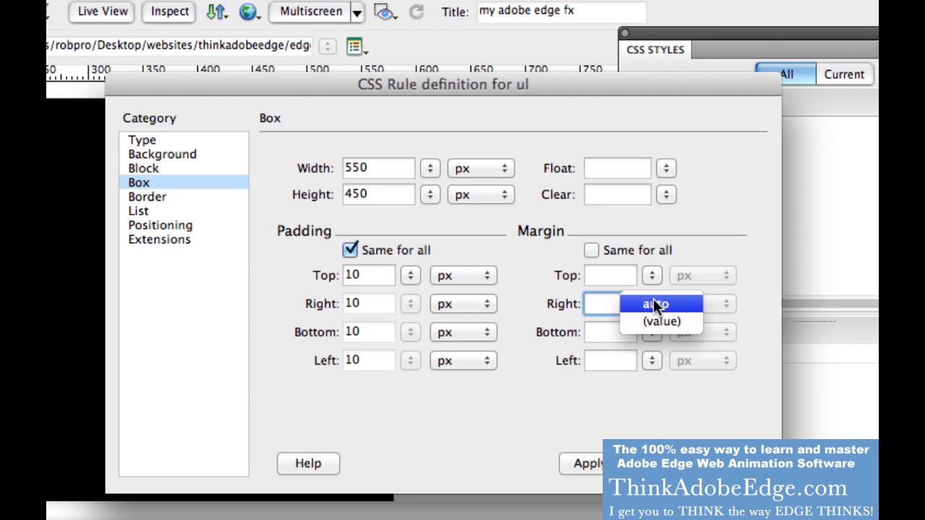
left_click(655, 305)
left_click(652, 360)
left_click(652, 361)
left_click(652, 360)
key("Return")
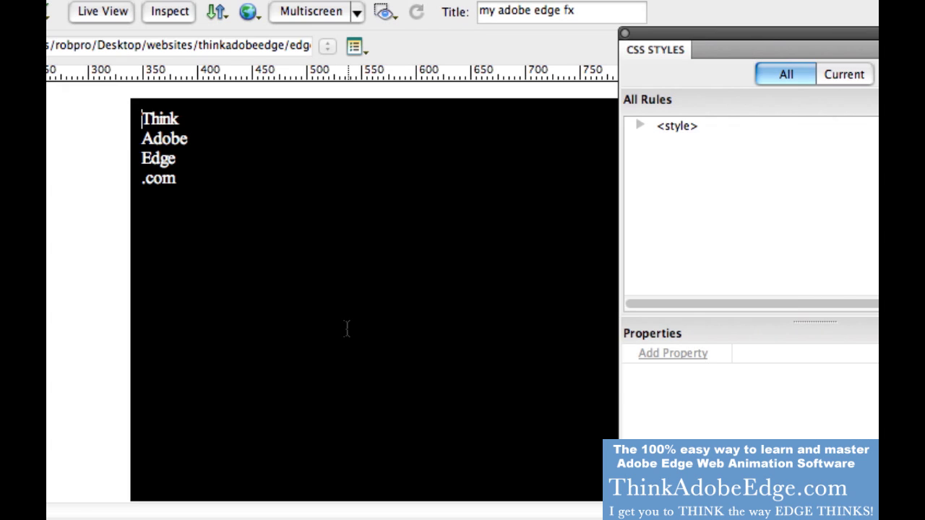
- Create a new compound CSS rule with the selector name ul li for the list items
left_click(293, 257)
left_click(642, 126)
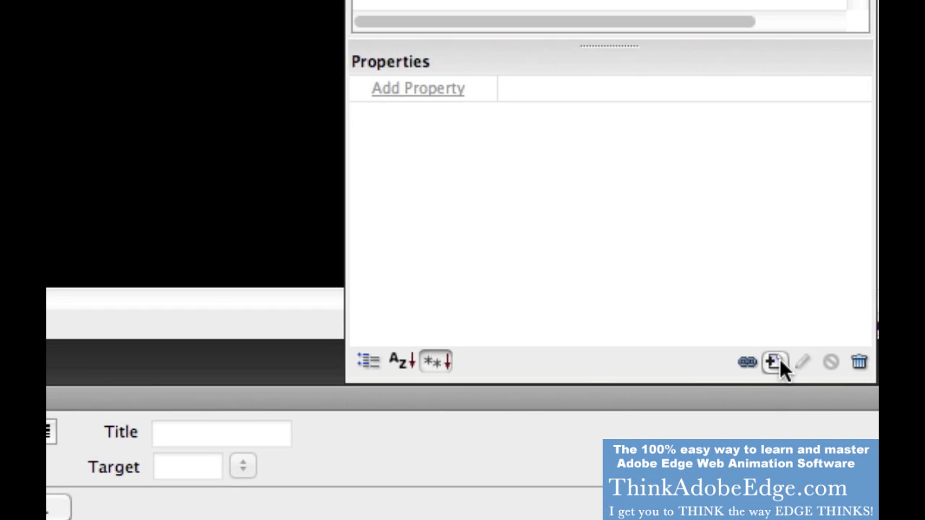
left_click(774, 359)
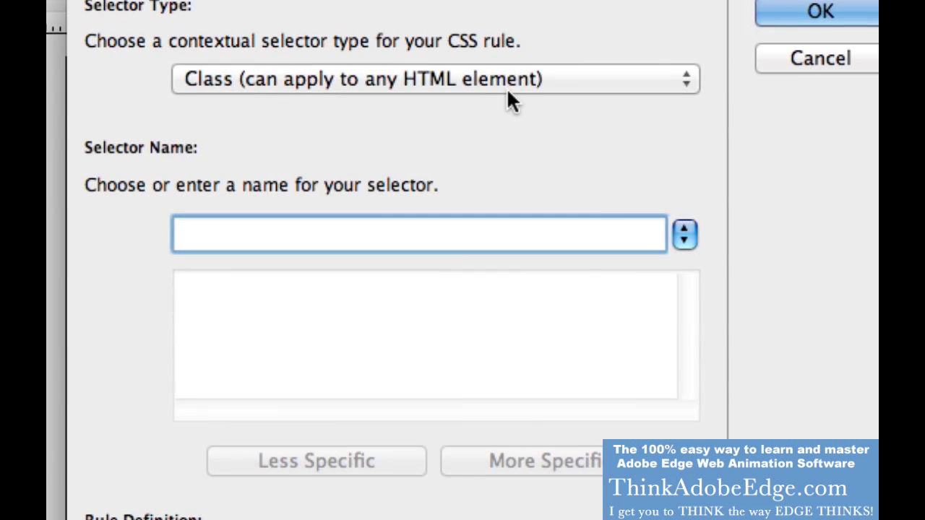
left_click(507, 80)
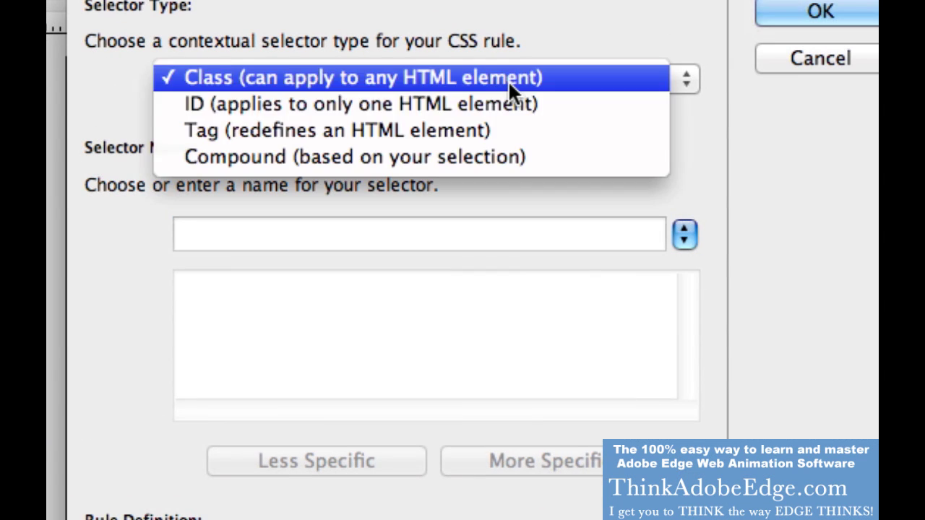
left_click(502, 166)
left_click(453, 236)
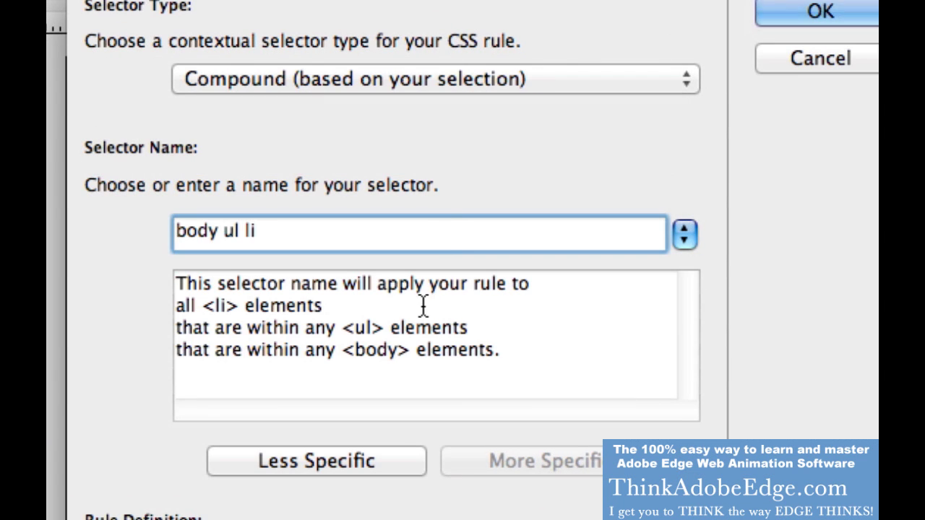
left_click(386, 466)
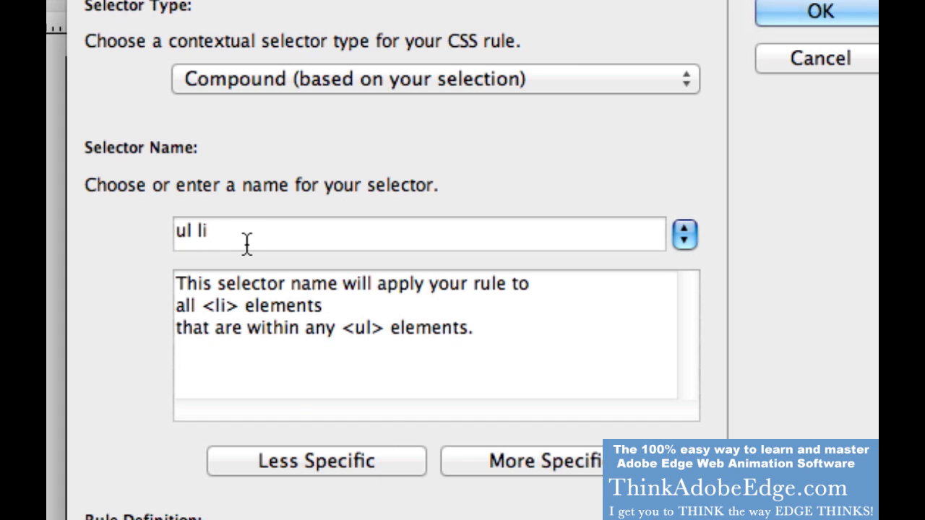
left_click(789, 22)
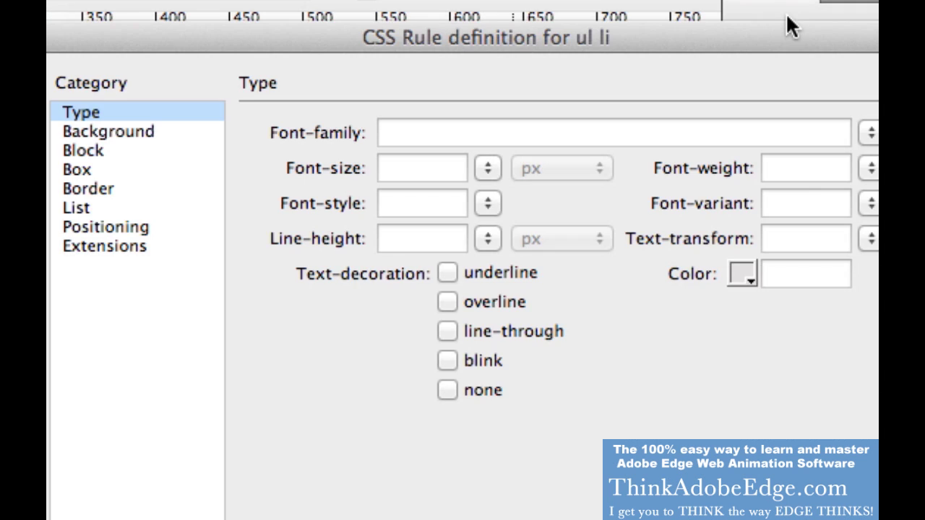
- Set the ul li rule's font size to 44 px, keeping the page's list text in view
left_click_drag(778, 25, 924, 197)
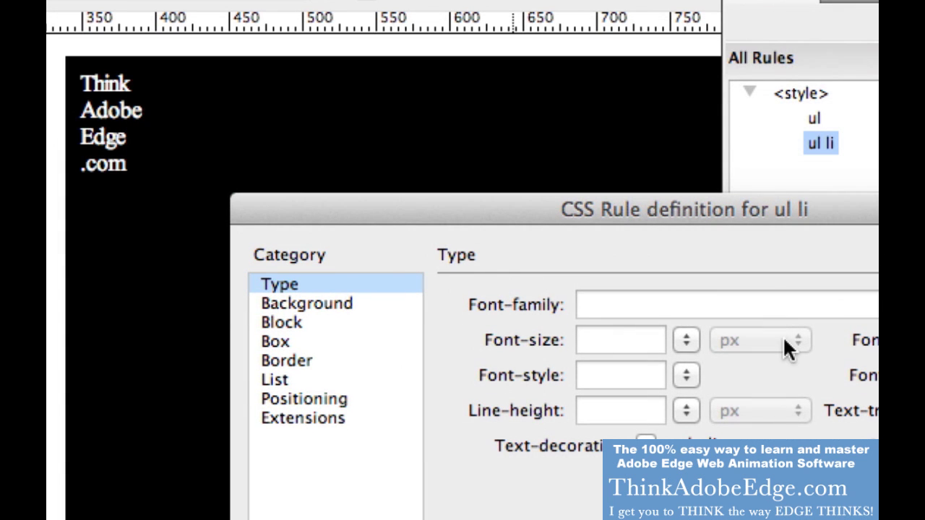
left_click(637, 339)
type("44")
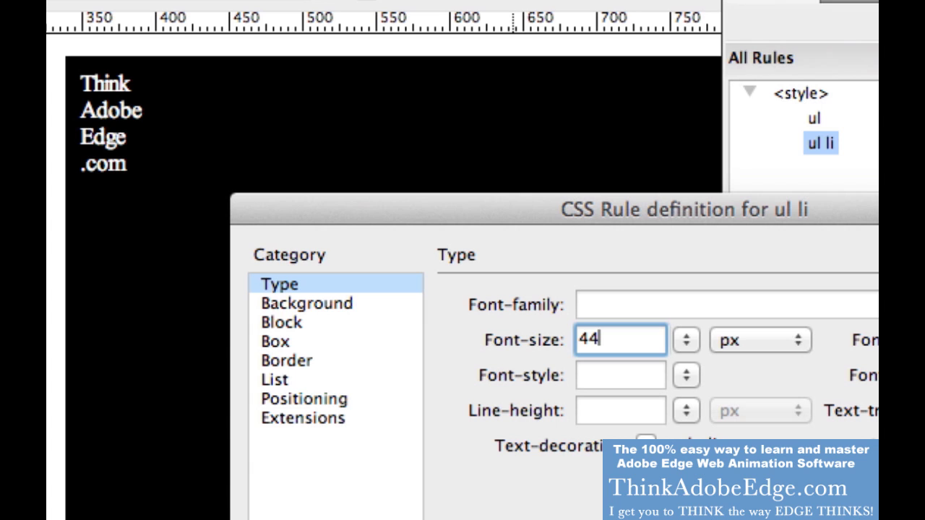
key("Tab")
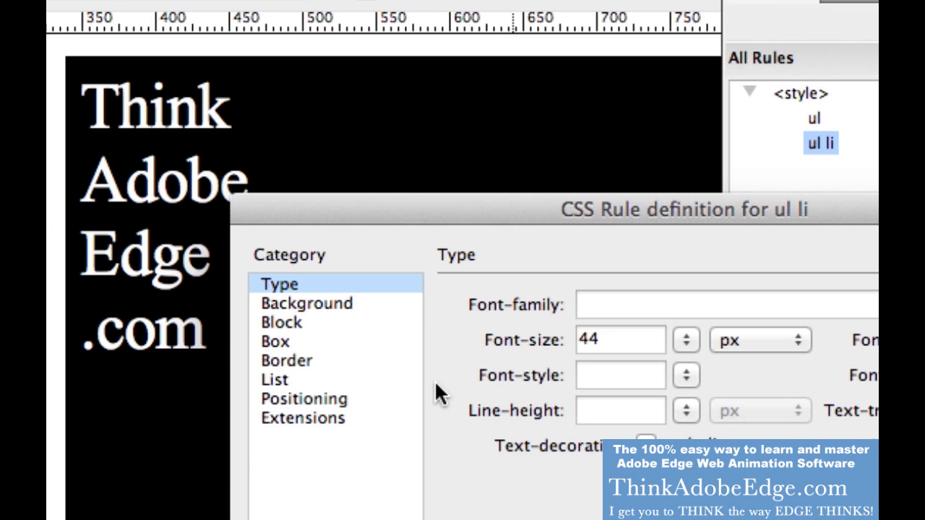
- Float the ul li items left, give them a right margin of .5em only, and apply the rule to the page
left_click(315, 340)
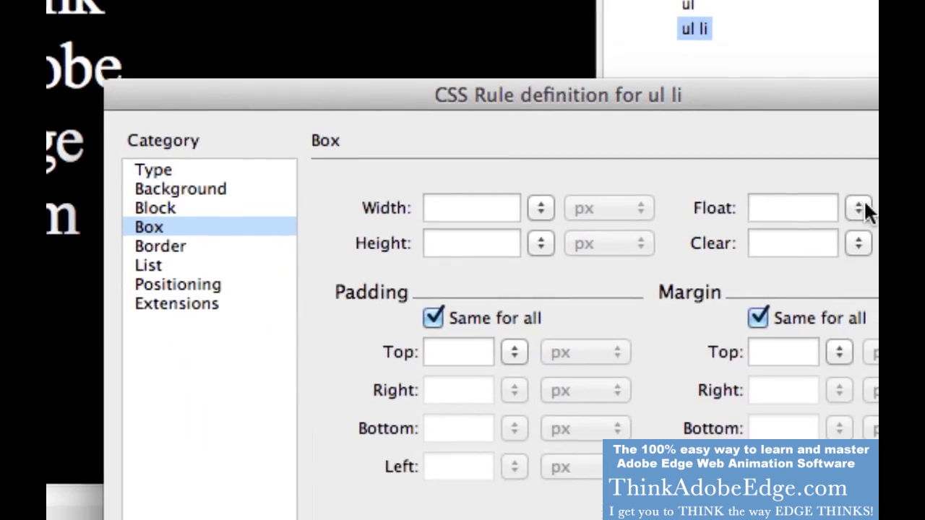
left_click(854, 207)
left_click(791, 156)
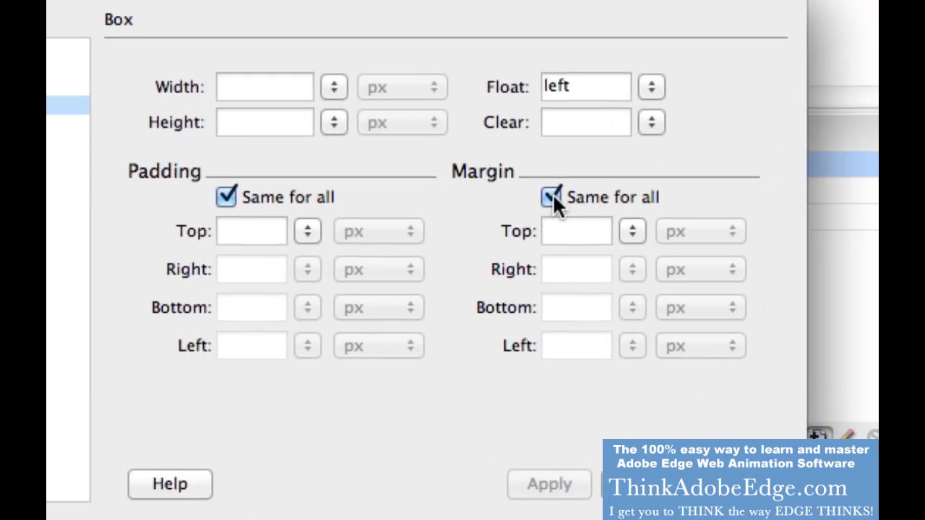
left_click(544, 185)
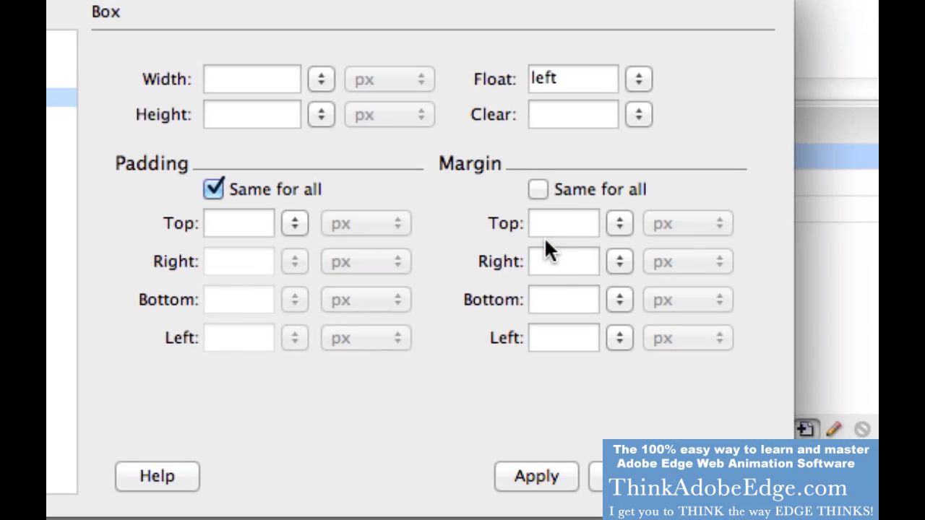
left_click(553, 262)
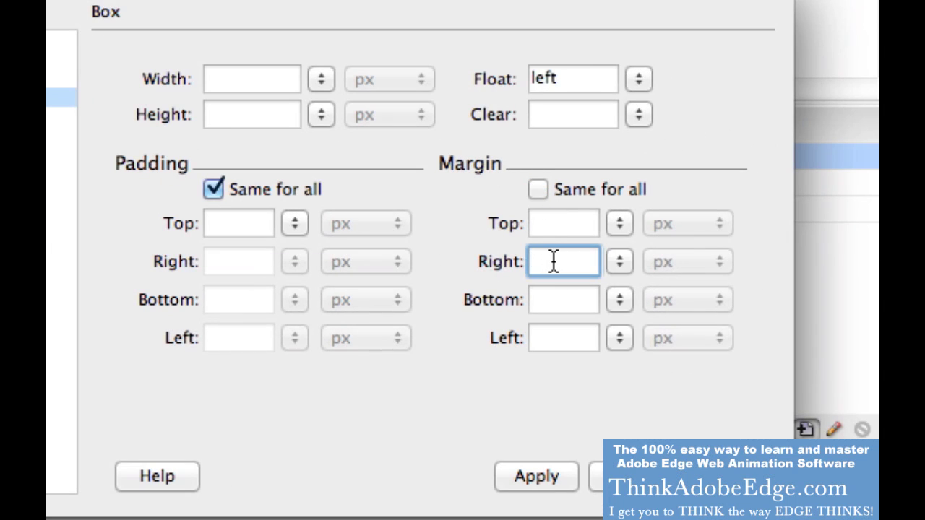
type("15em")
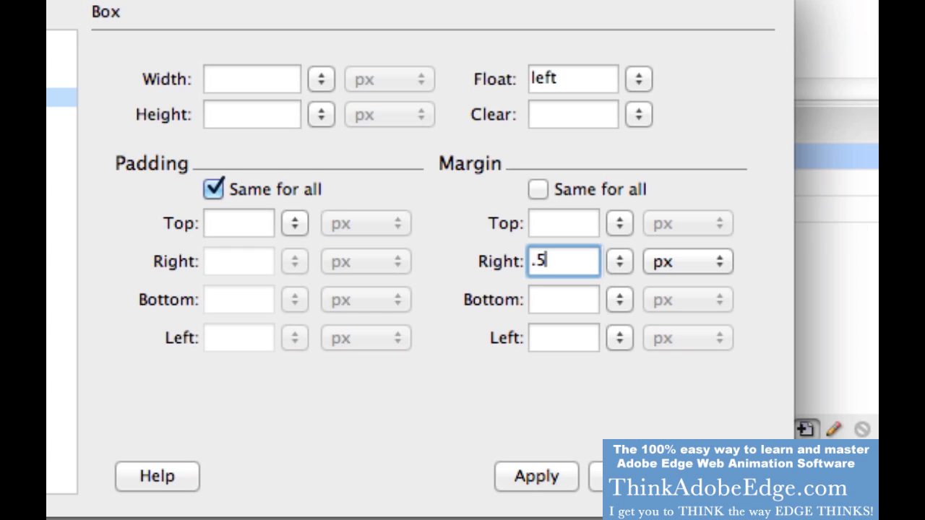
left_click(536, 477)
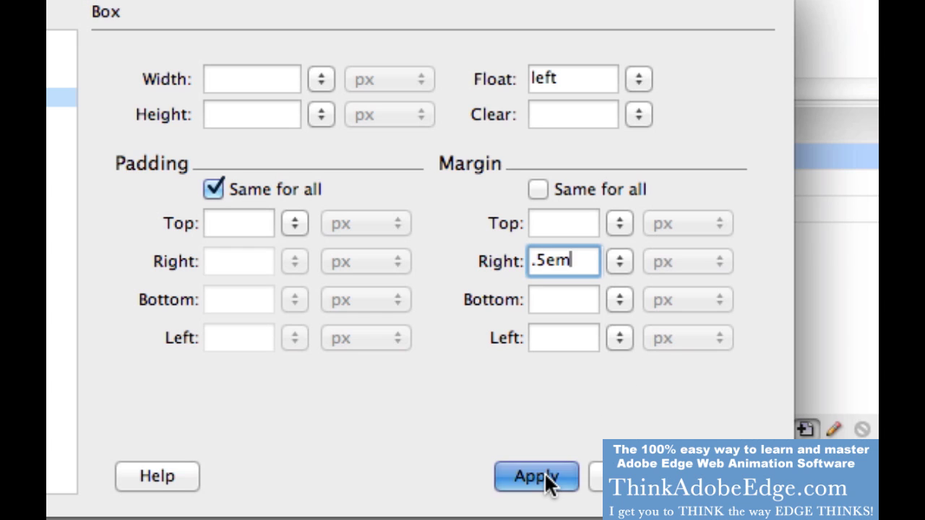
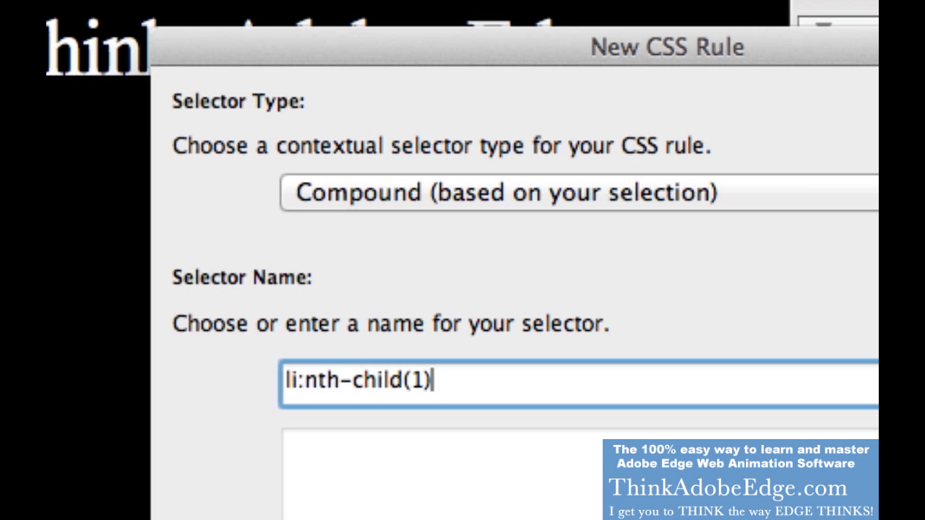
- Create the compound CSS rule li:nth-child(1) with a red (#F00) background color and accept it
key("Return")
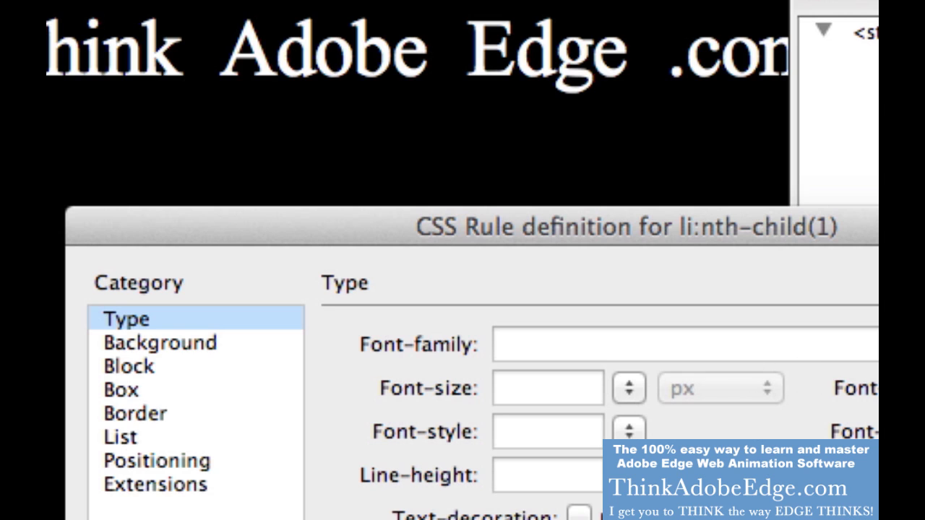
left_click(218, 345)
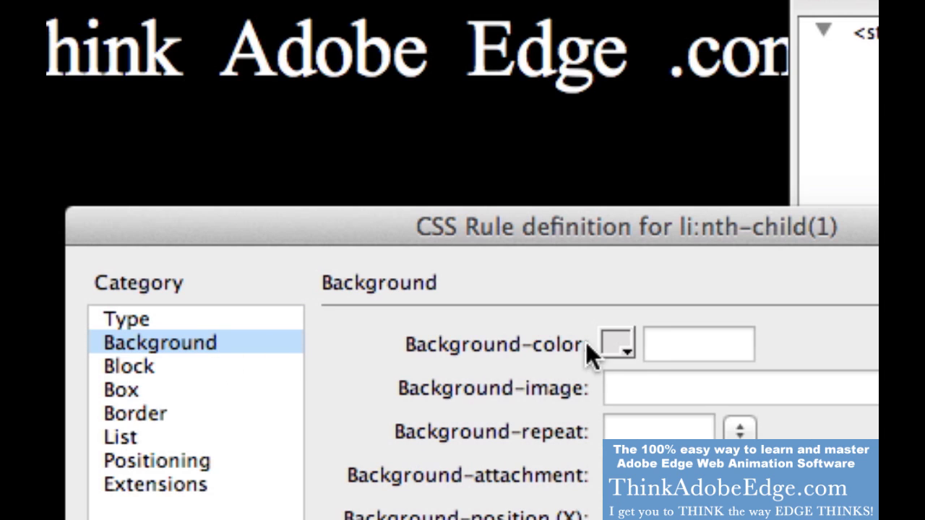
left_click(633, 343)
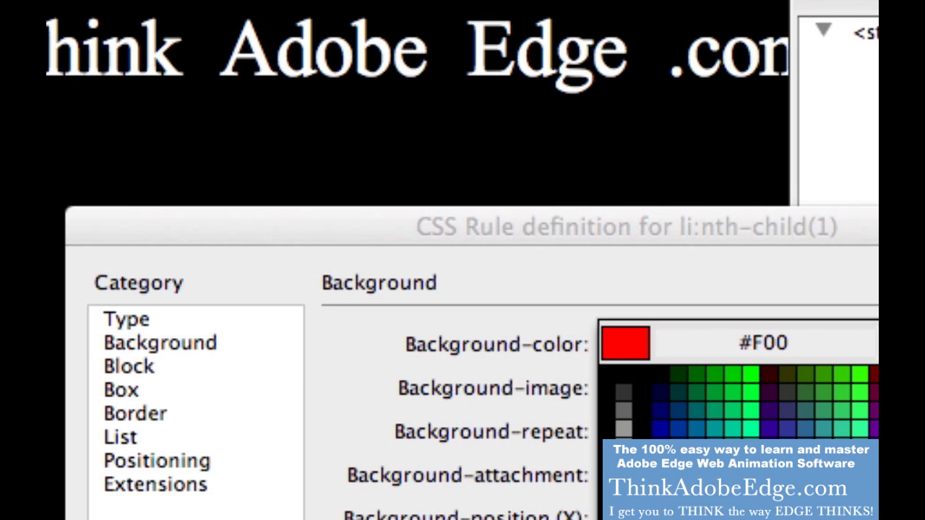
key("Return")
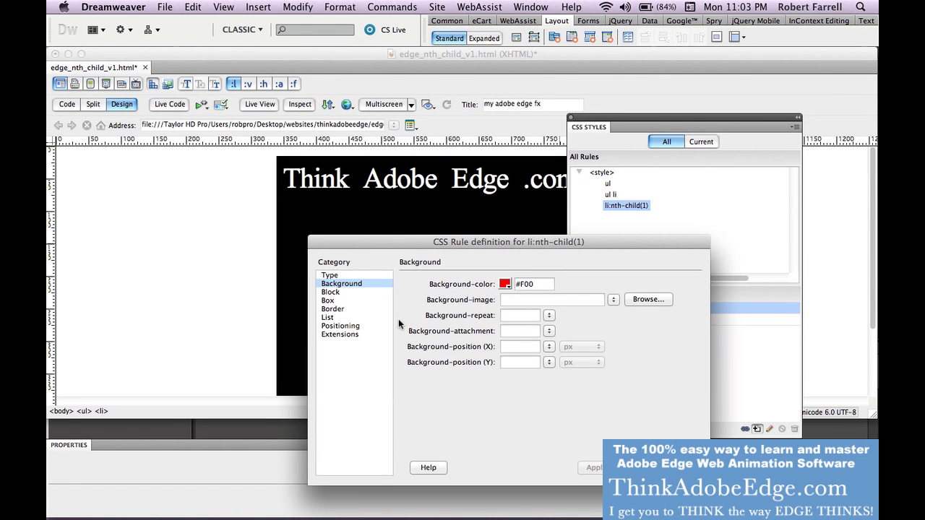
left_click(344, 291)
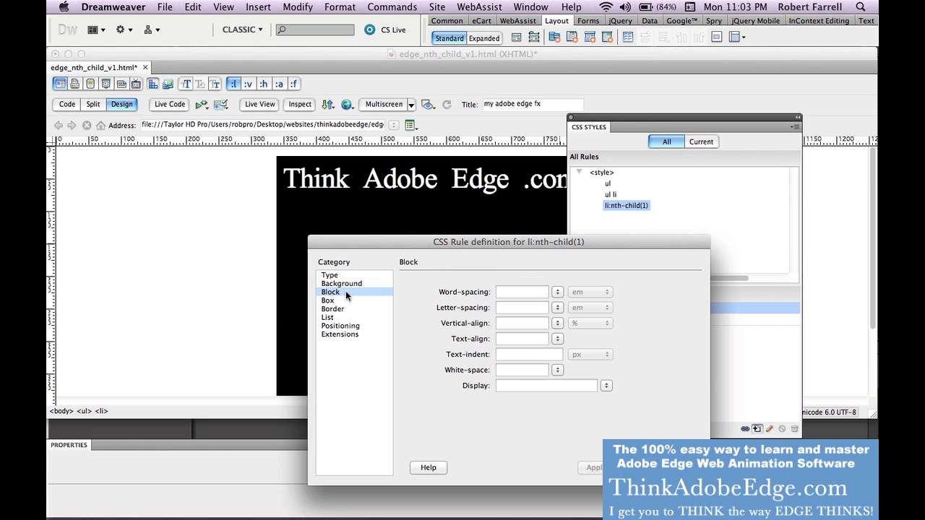
left_click(340, 283)
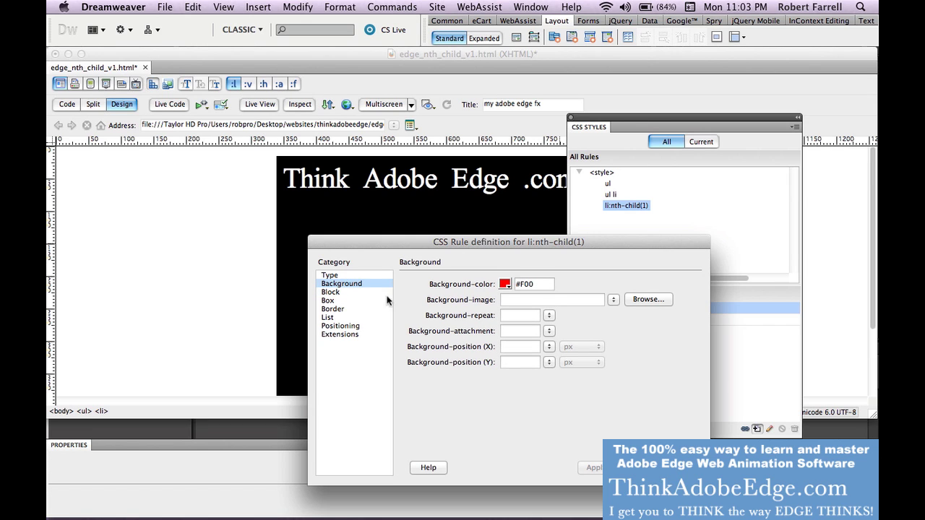
left_click(679, 467)
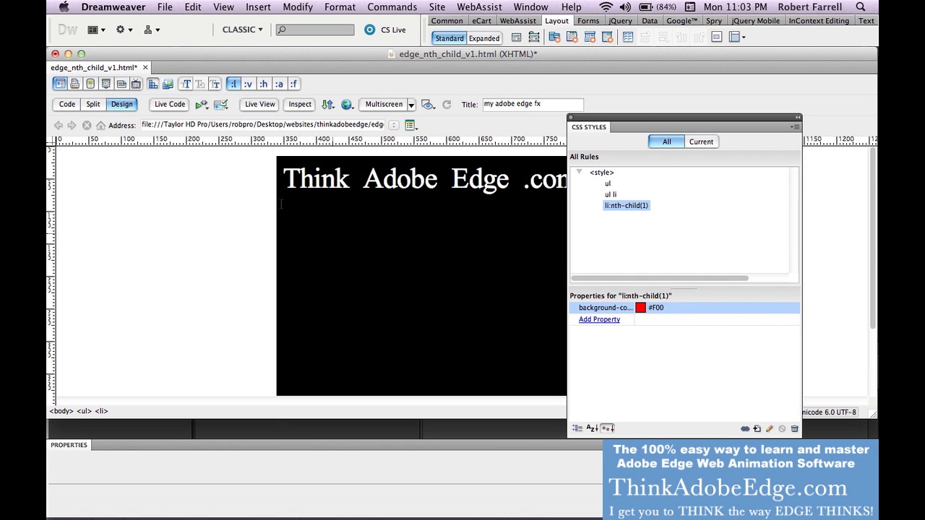
- Preview the page in Live View to check the first list item's background, and return to the design view
left_click(260, 104)
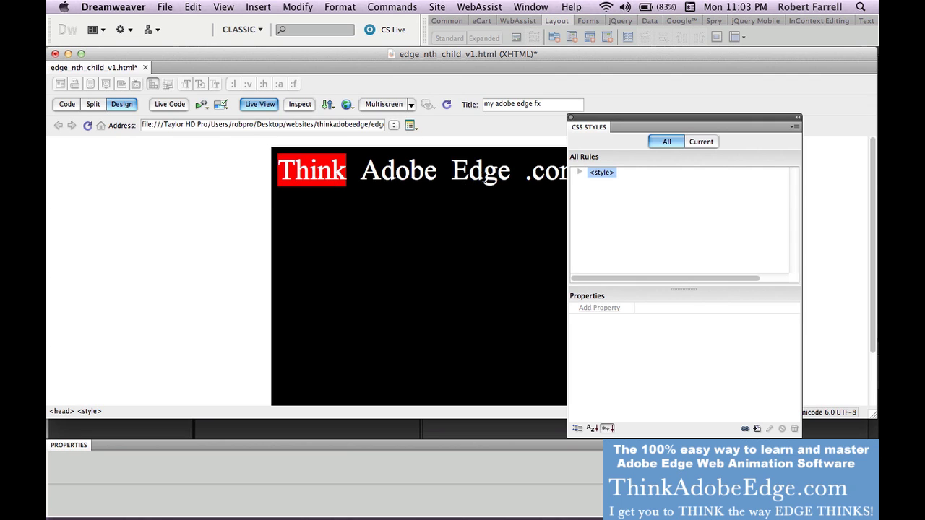
left_click(259, 105)
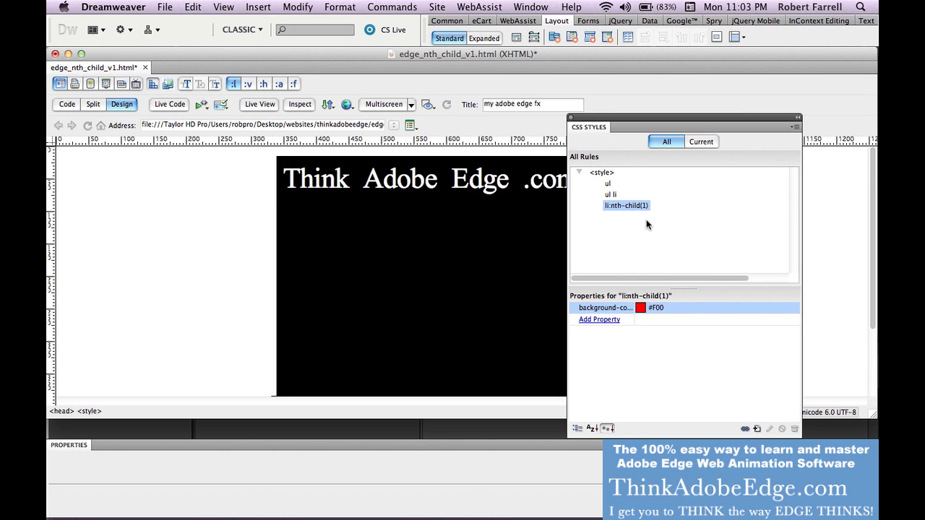
left_click(645, 220)
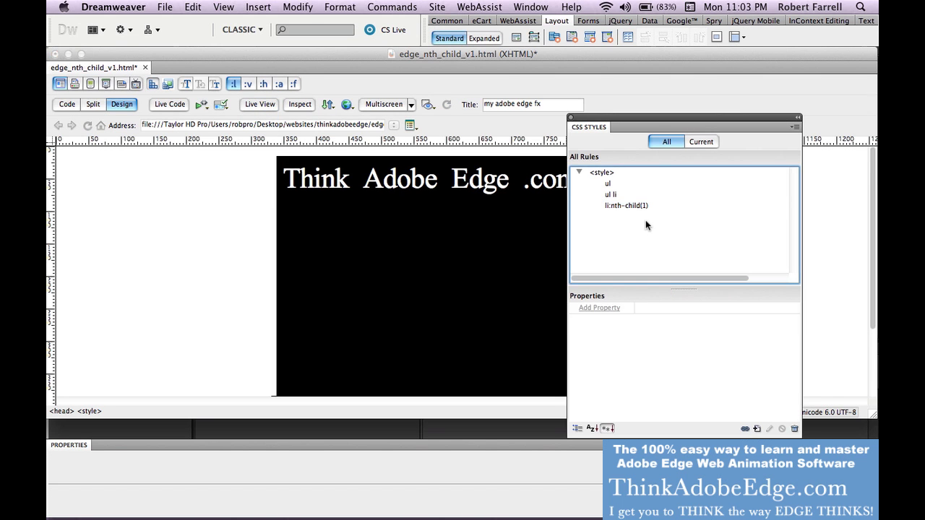
double_click(625, 205)
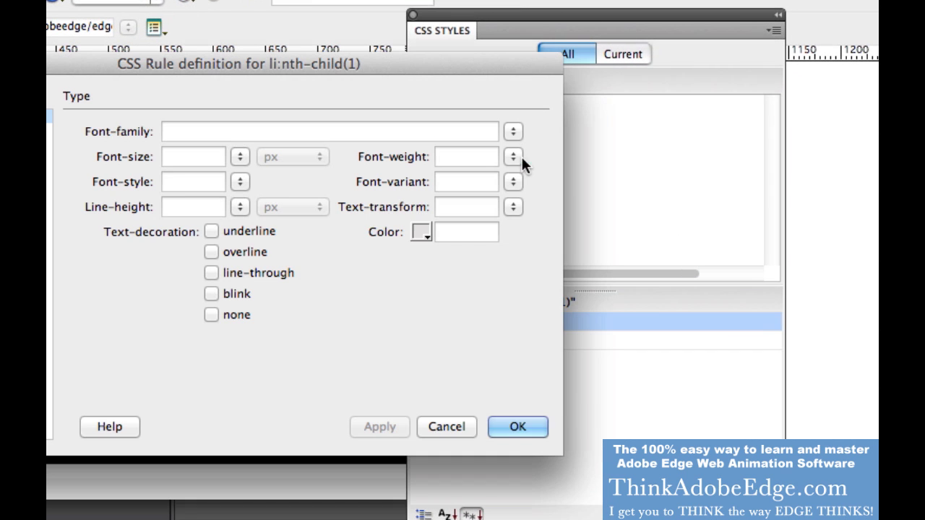
left_click(49, 157)
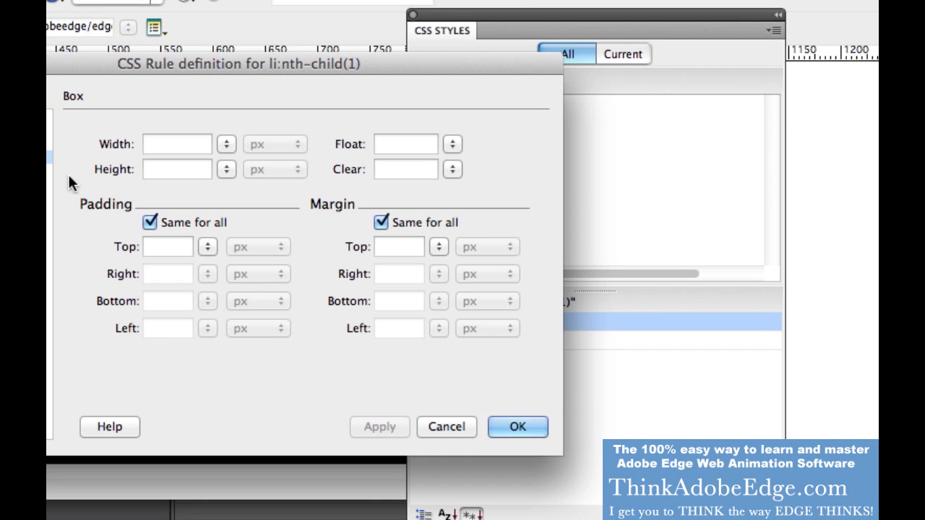
left_click(165, 245)
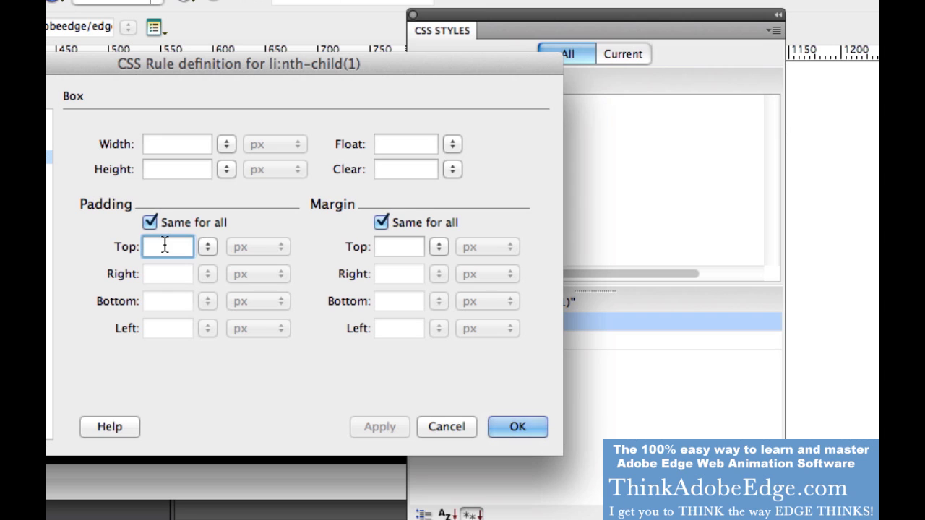
type("5")
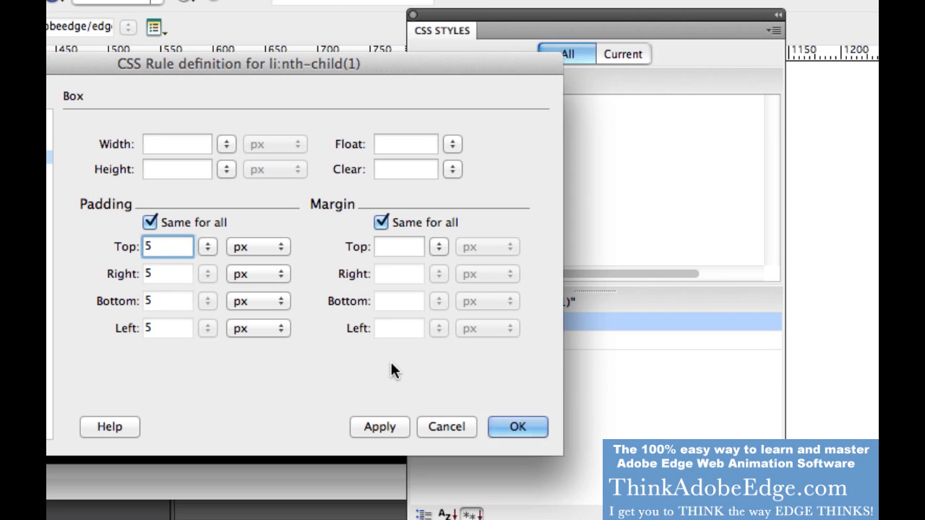
key("BackSpace")
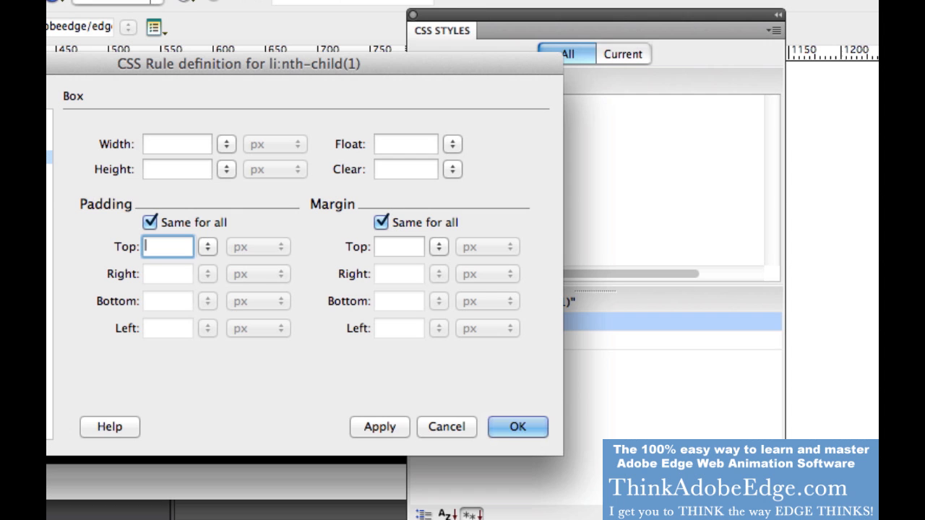
left_click(533, 426)
- Give the ul li rule 5 px padding on all sides and accept the rule definition
double_click(478, 139)
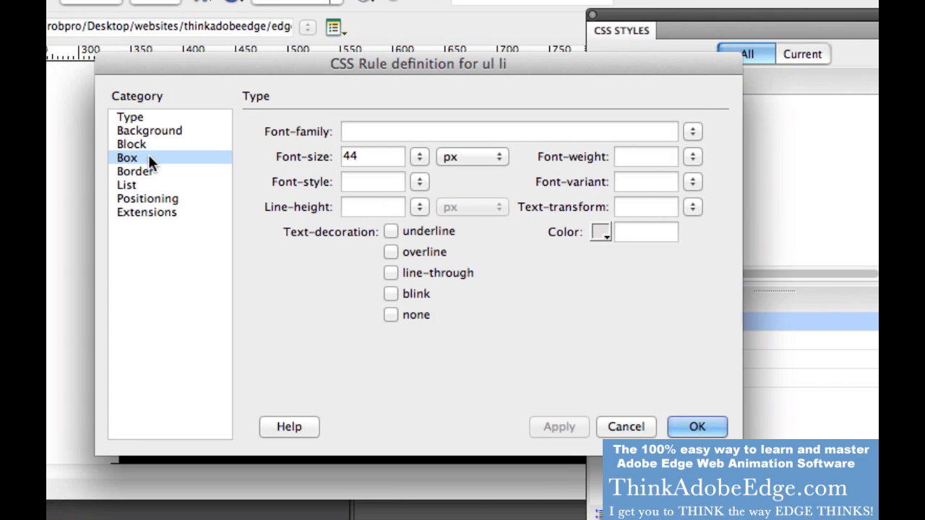
left_click(148, 158)
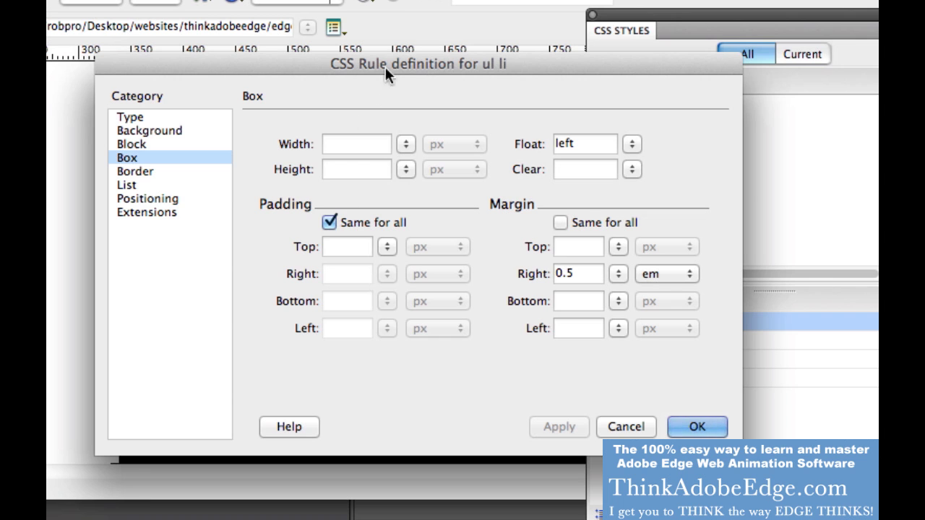
left_click_drag(385, 67, 510, 170)
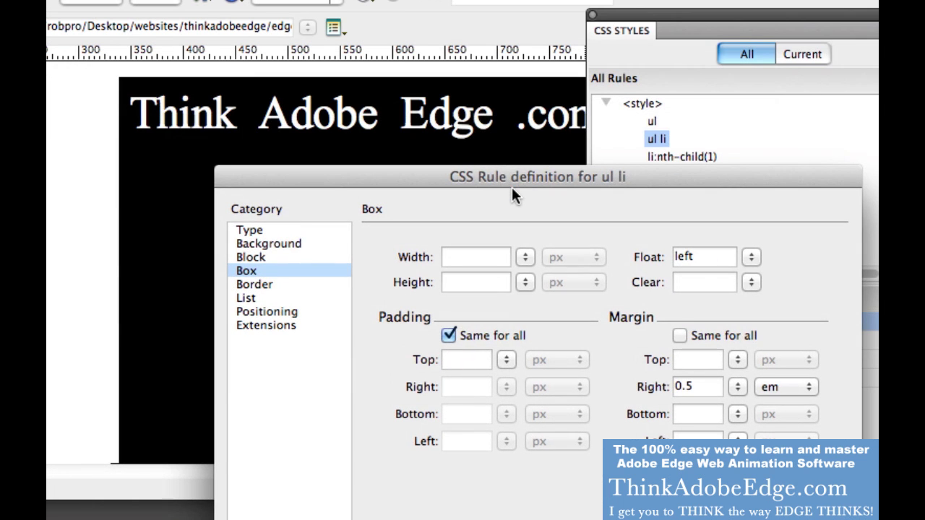
left_click(476, 359)
type("5")
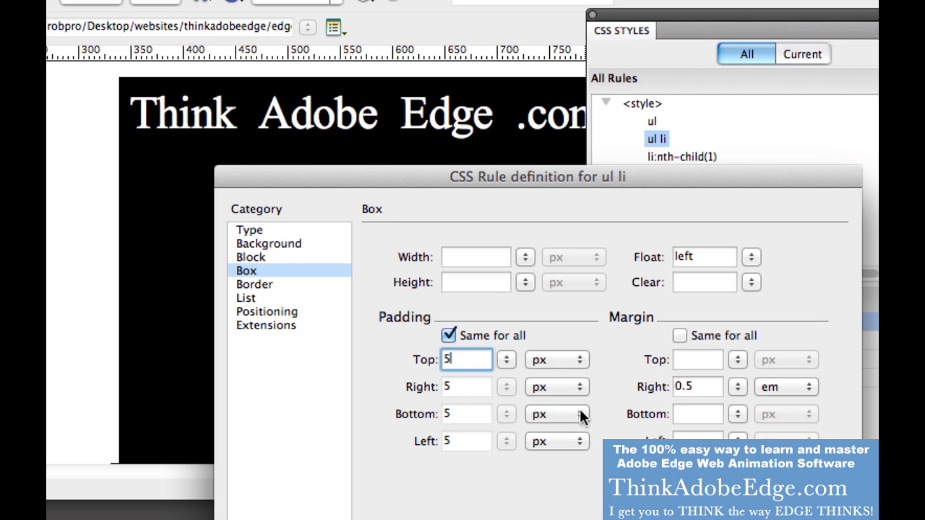
key("Tab")
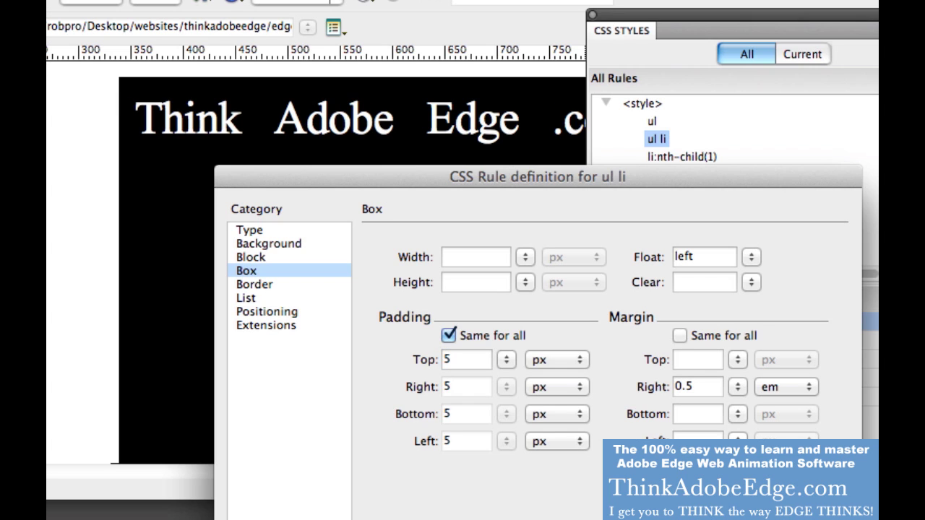
key("Return")
left_click(697, 221)
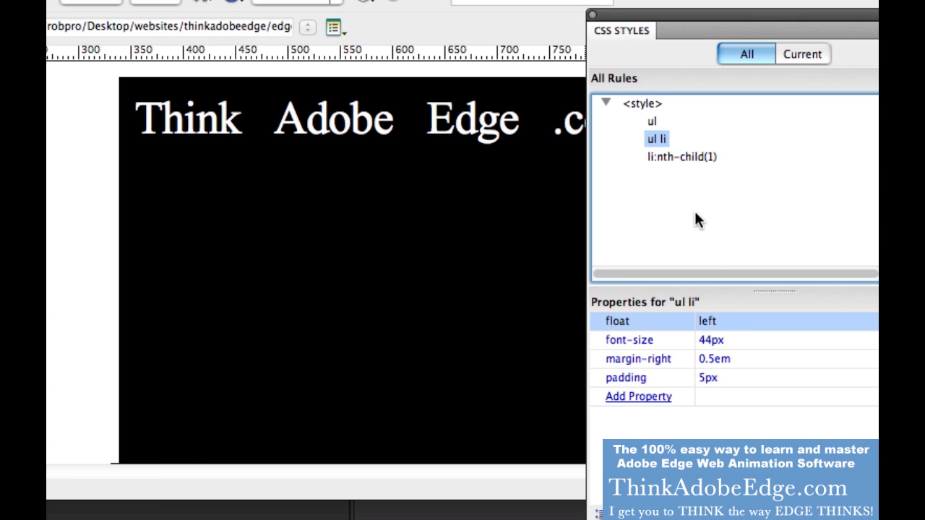
- Duplicate the li:nth-child(1) rule as li:nth-child(2) in this document
right_click(694, 156)
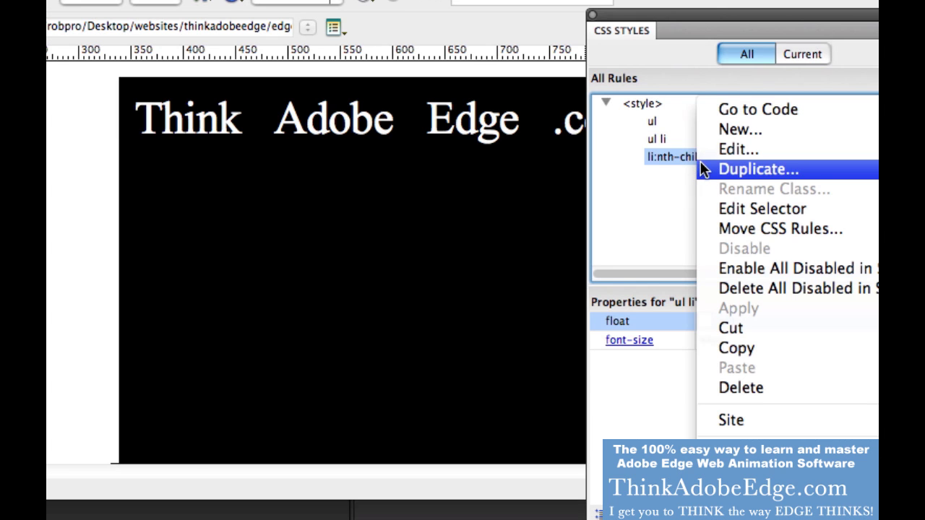
left_click(704, 168)
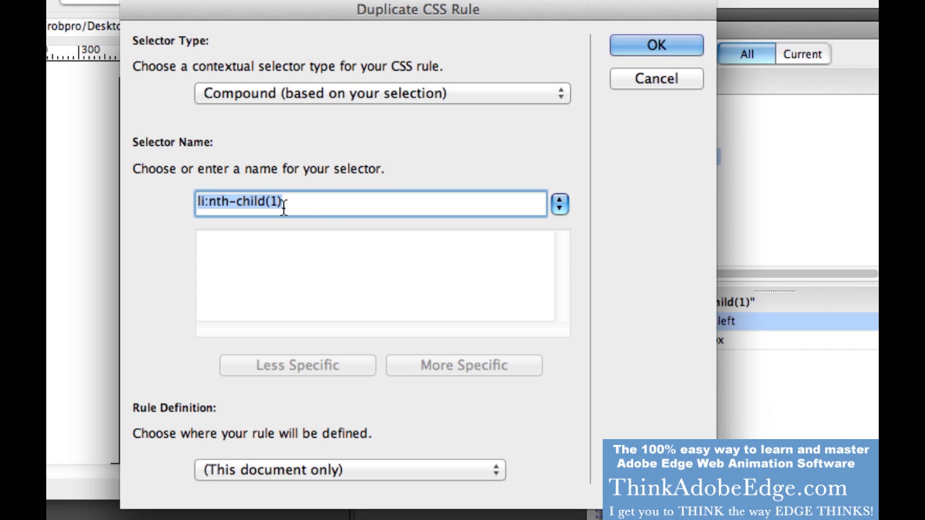
left_click(274, 202)
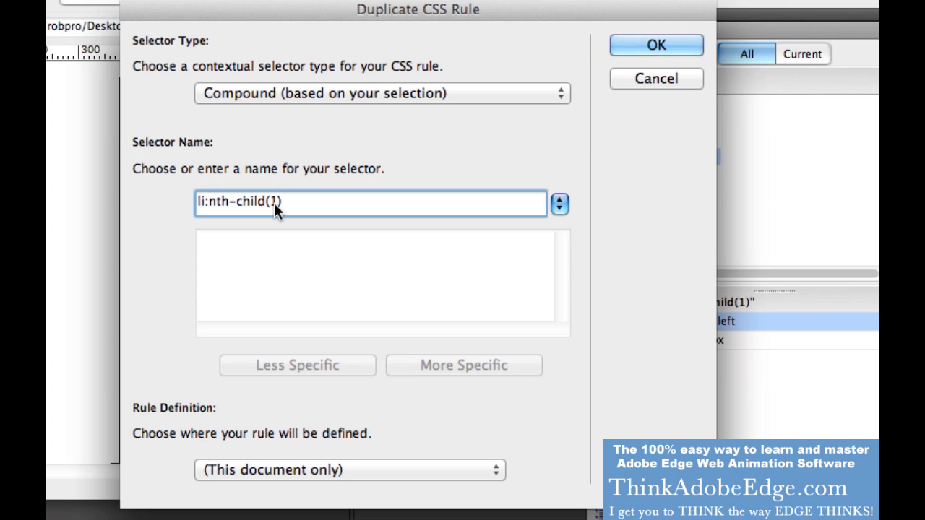
key("BackSpace")
type("2")
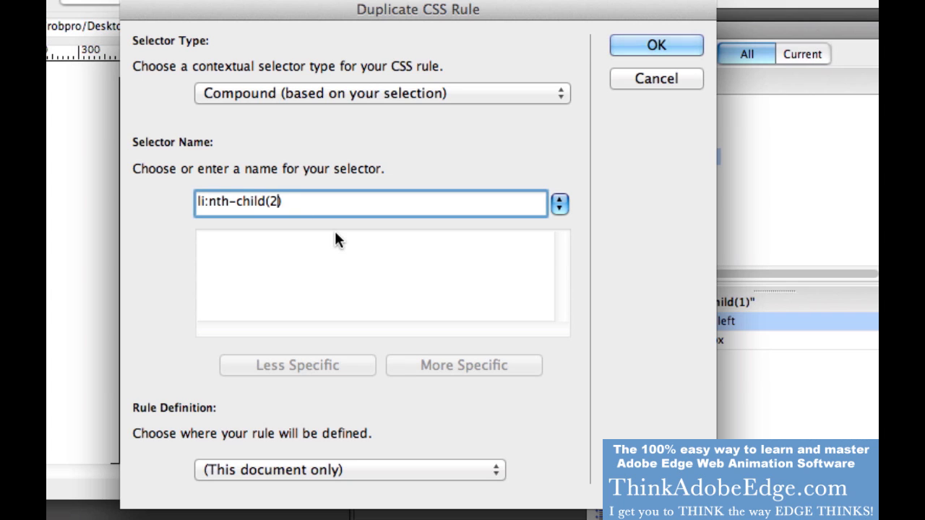
left_click(656, 47)
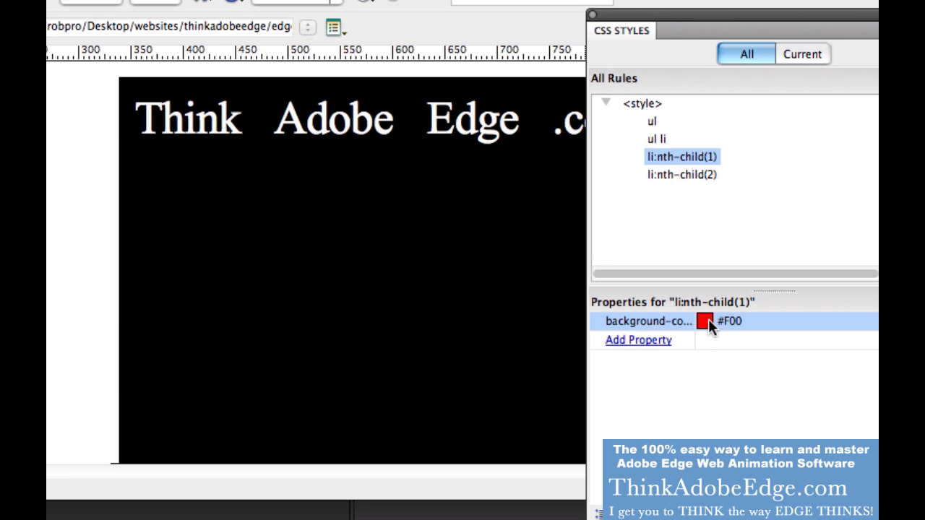
- Change the li:nth-child(1) background color to a slightly darkened cyan (#07CCE2) using the system color wheel
left_click(706, 320)
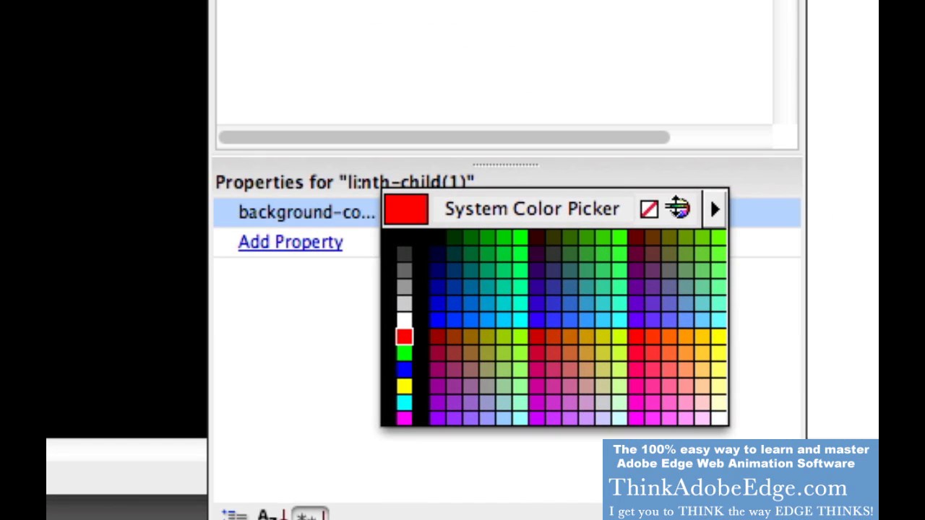
left_click(788, 269)
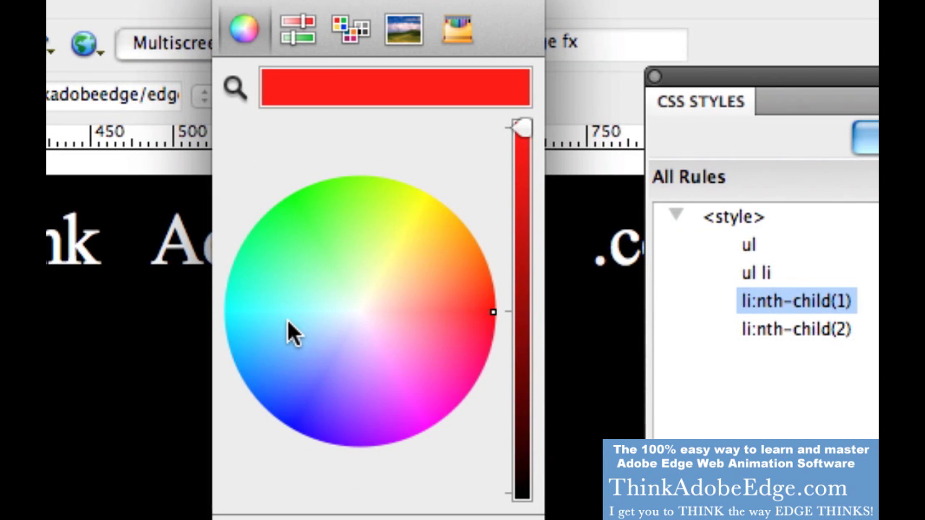
left_click(87, 189)
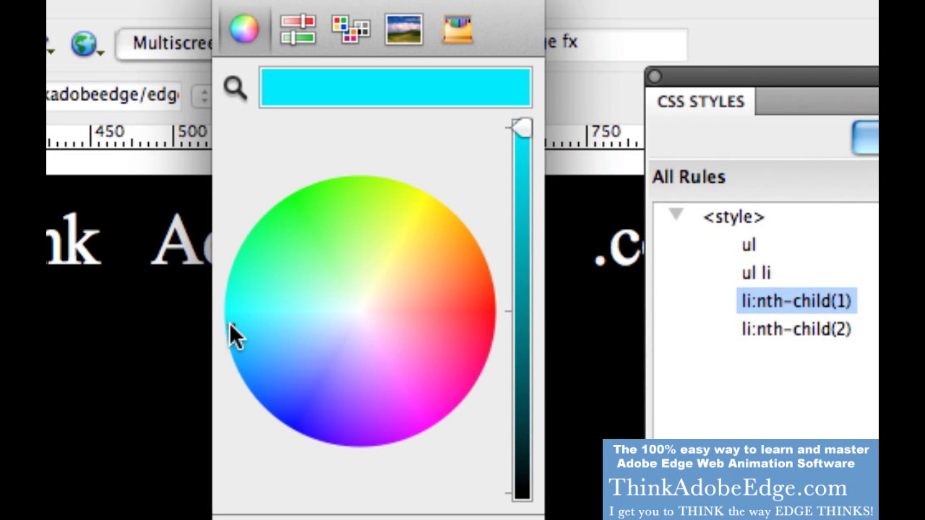
left_click_drag(517, 127, 518, 168)
key("Return")
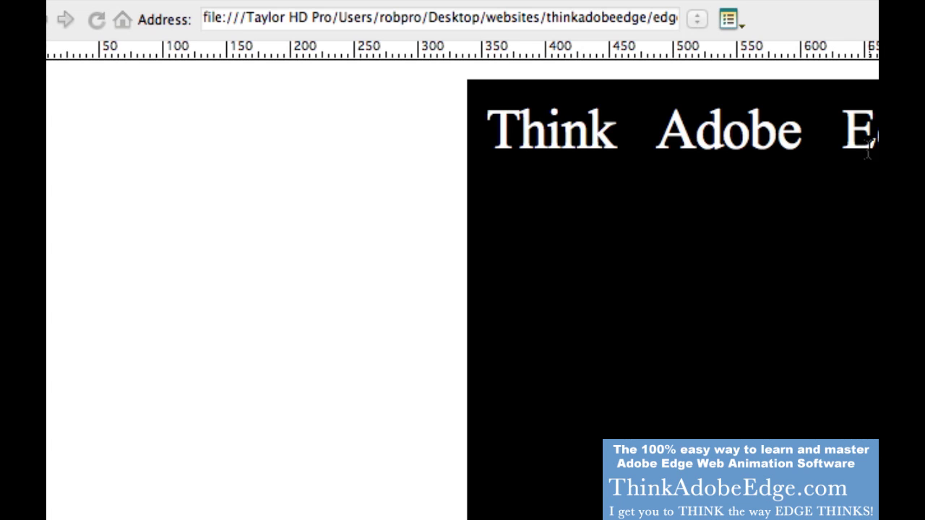
- Examine the Think, Adobe, Edge and .com list items in the page's source code, and return to the design view
left_click(62, 2)
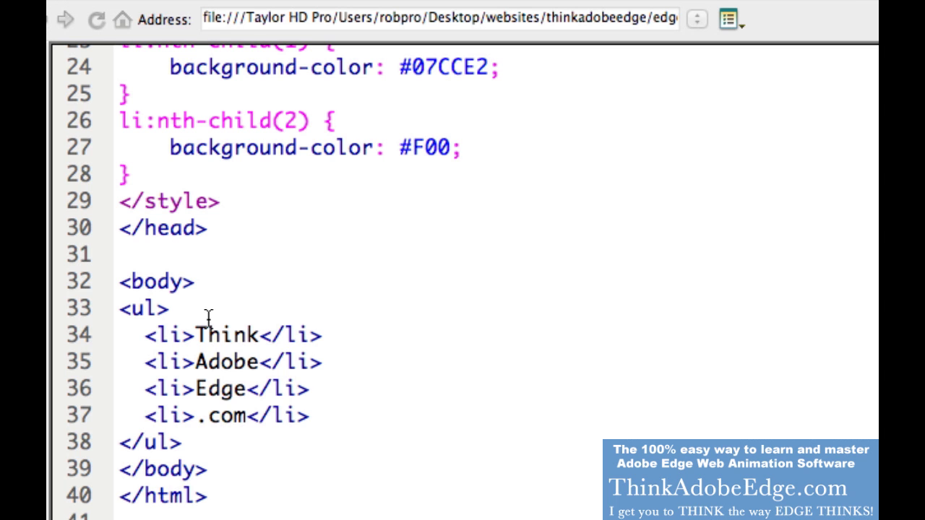
double_click(231, 336)
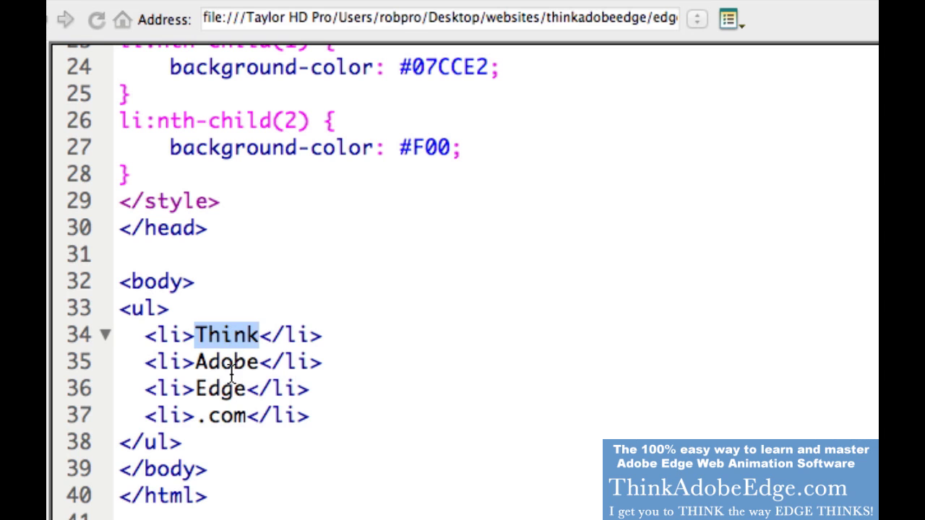
double_click(224, 362)
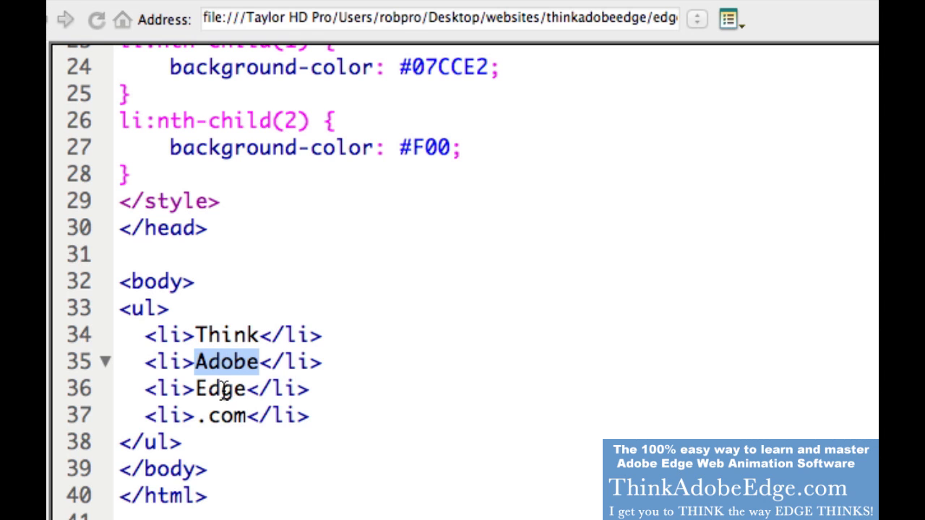
double_click(222, 389)
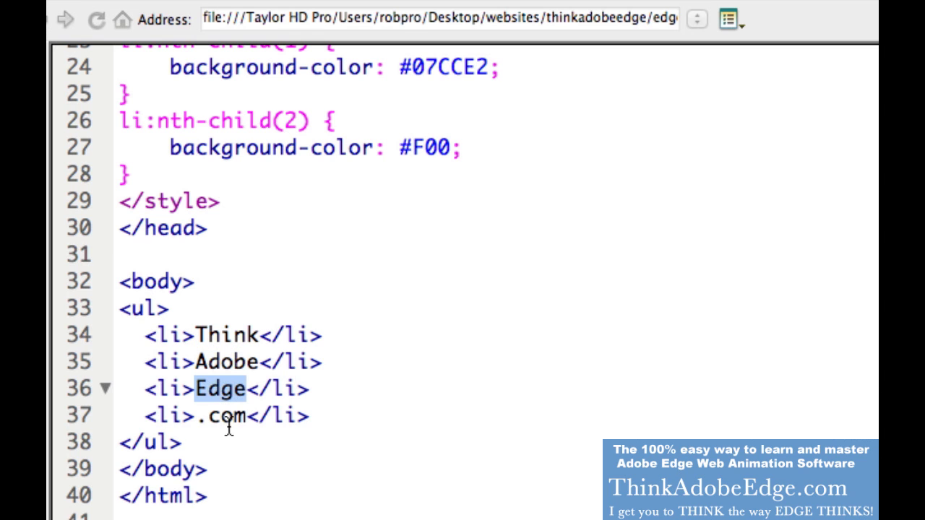
left_click(232, 418)
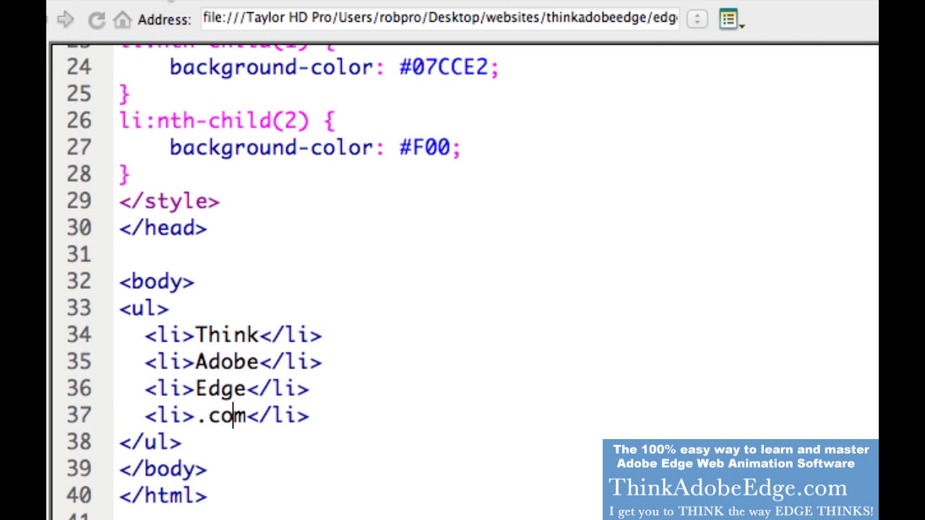
left_click(165, 2)
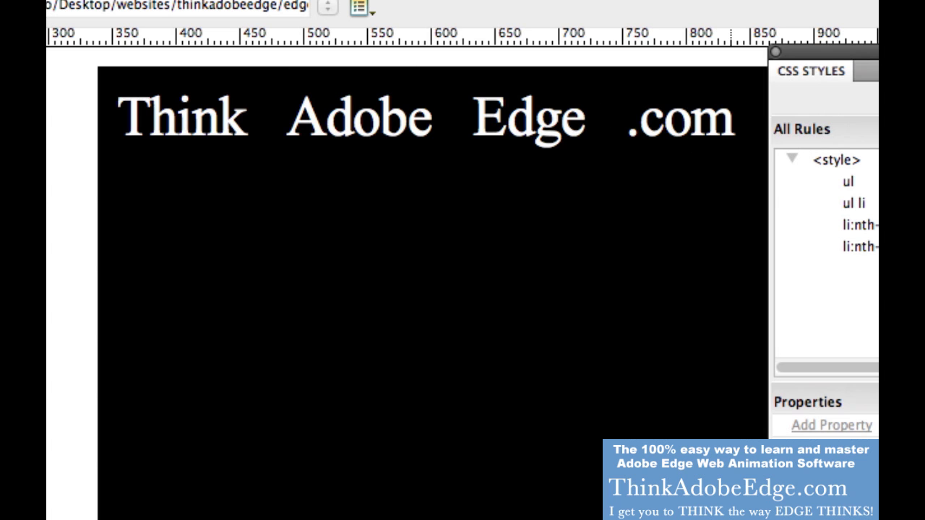
- Duplicate the li:nth-child(2) rule as li:nth-child(3) in this document
right_click(860, 247)
left_click(921, 249)
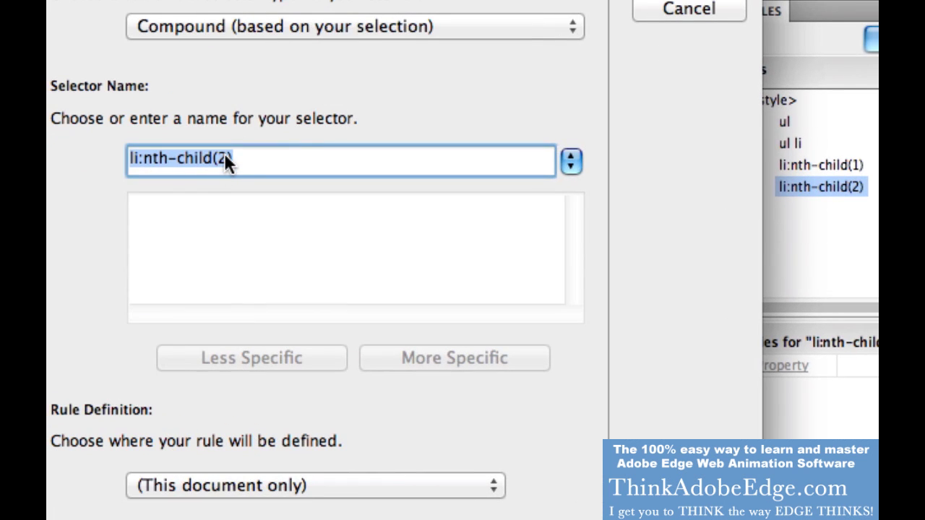
left_click(225, 156)
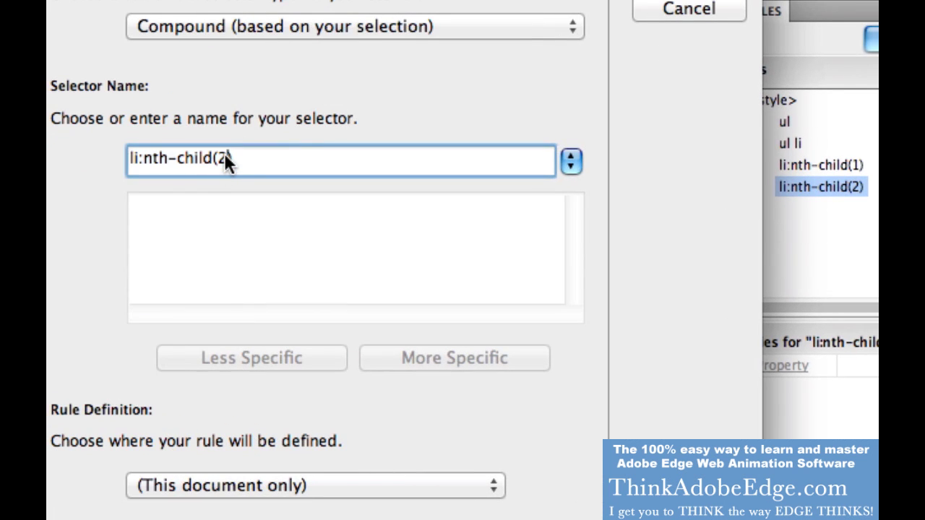
key("BackSpace")
type("3")
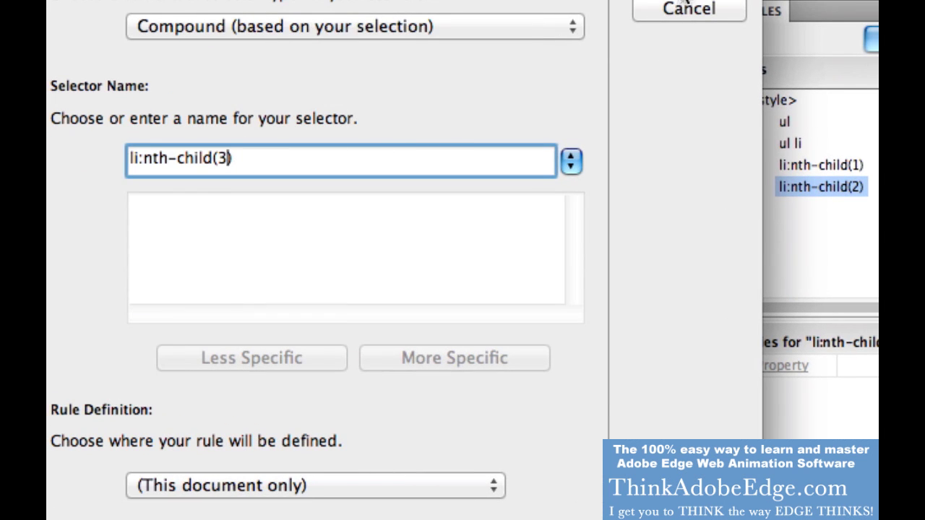
key("Return")
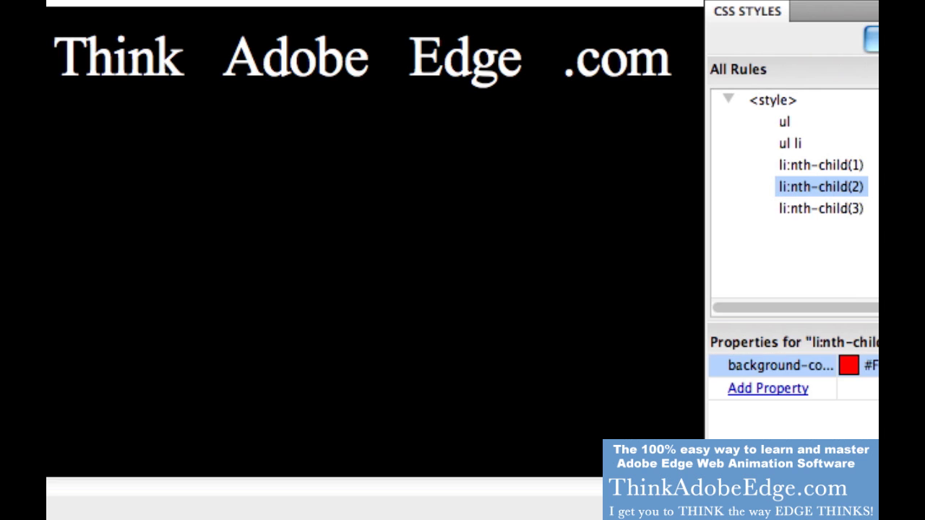
- Set the li:nth-child(2) rule's background color to orange (#F93)
left_click(849, 365)
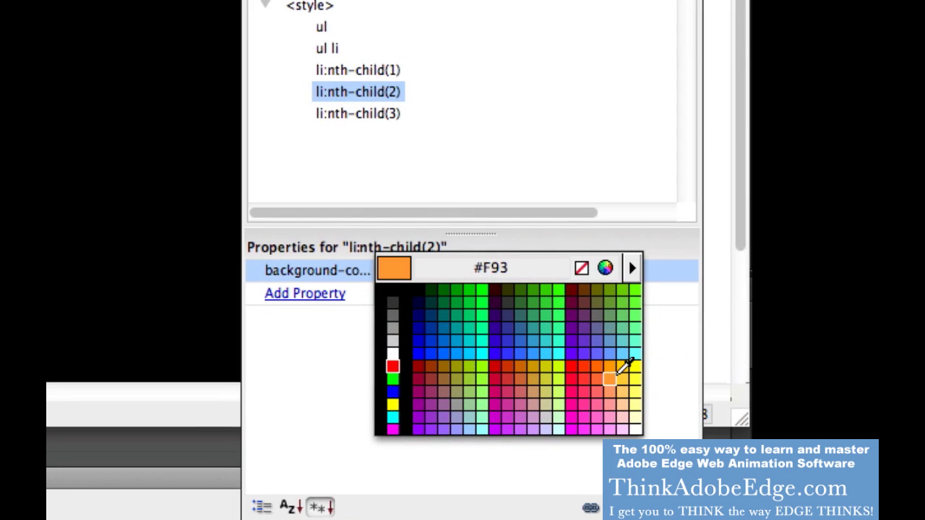
left_click(609, 378)
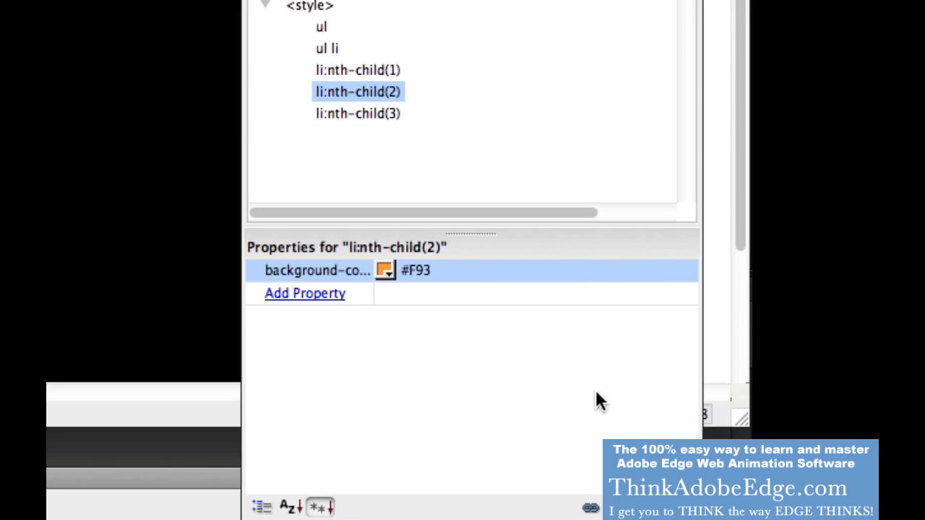
left_click(388, 140)
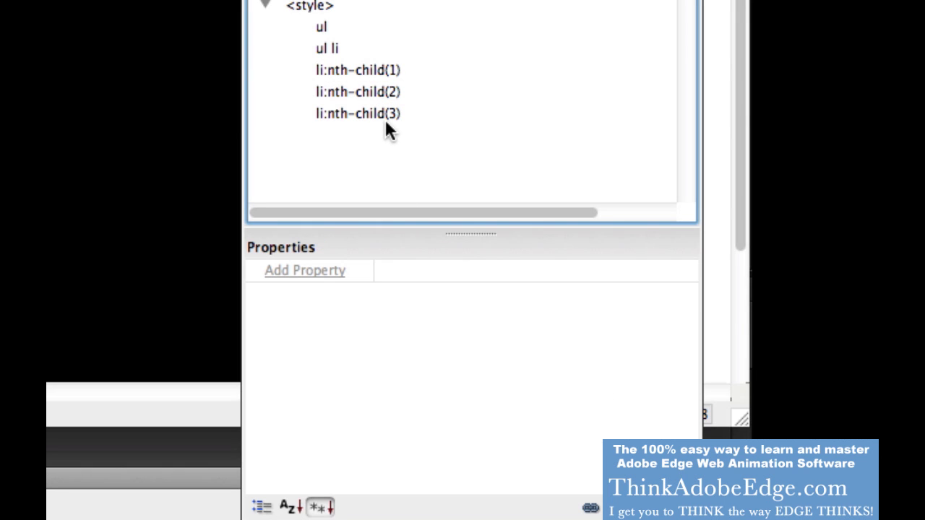
- Duplicate the li:nth-child(3) rule as li:nth-child(4) in this document
right_click(384, 115)
left_click(403, 131)
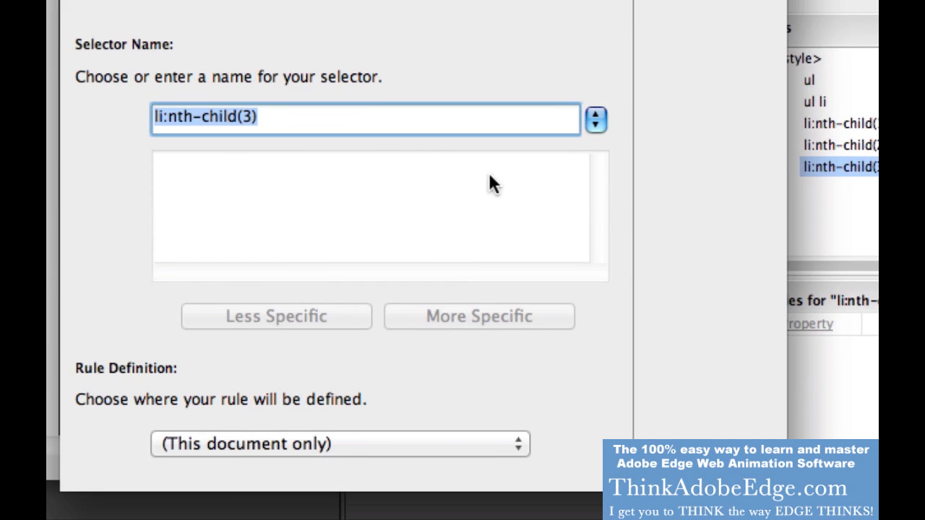
left_click(248, 116)
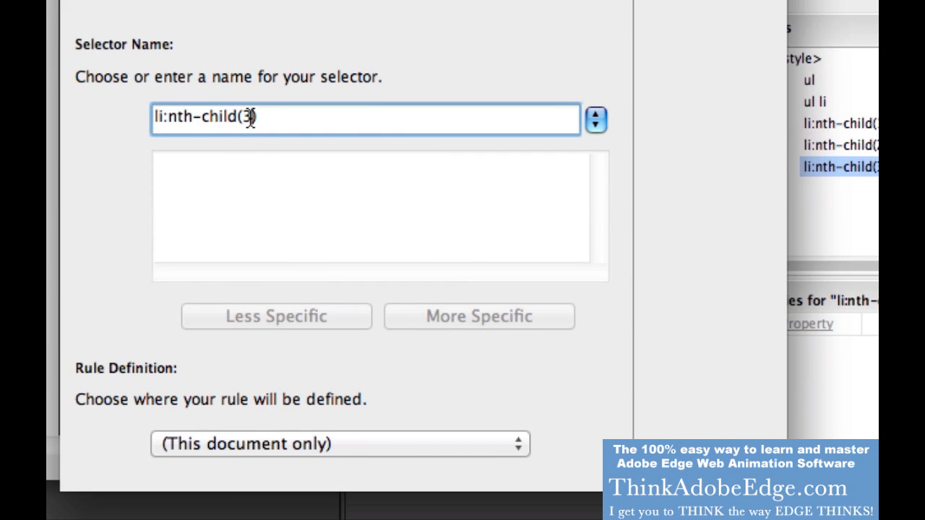
key("BackSpace")
type("4")
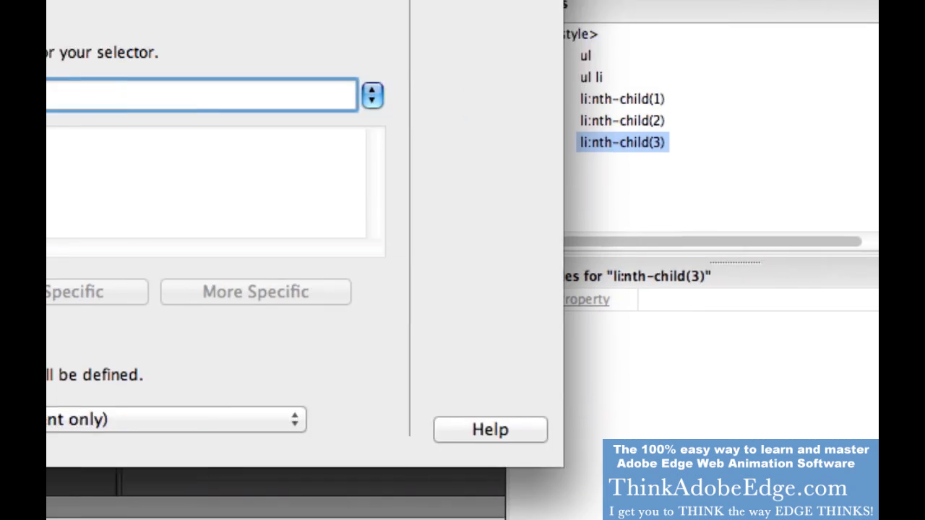
key("Return")
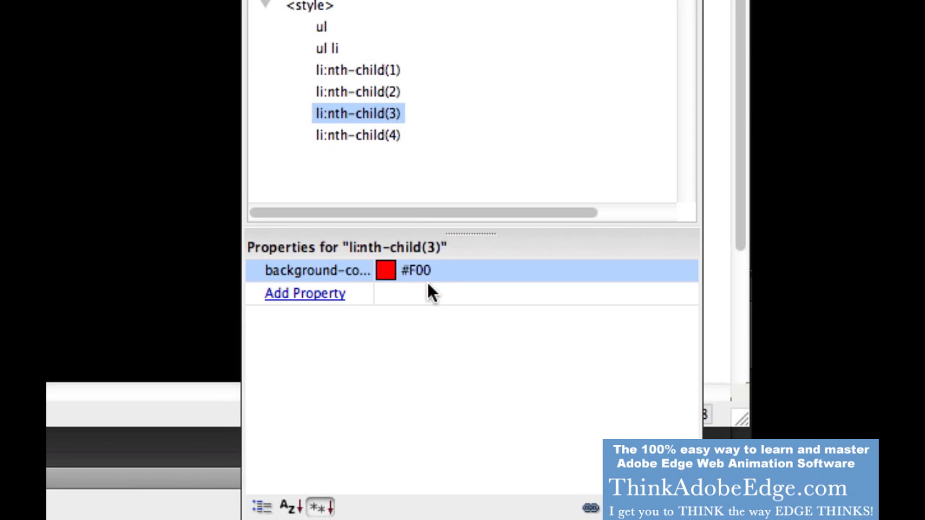
- Set the li:nth-child(3) rule's background color to orange (#F93)
left_click(379, 137)
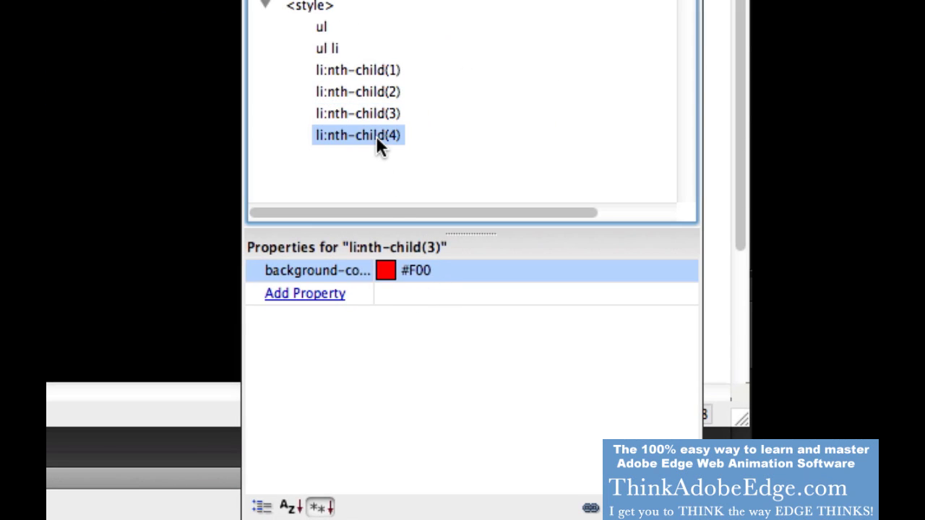
left_click(374, 115)
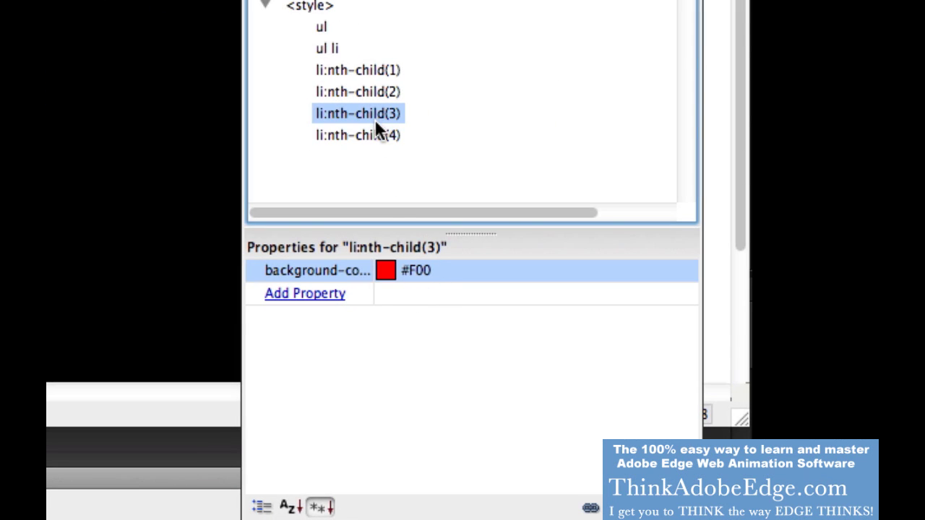
left_click(375, 131)
left_click(382, 114)
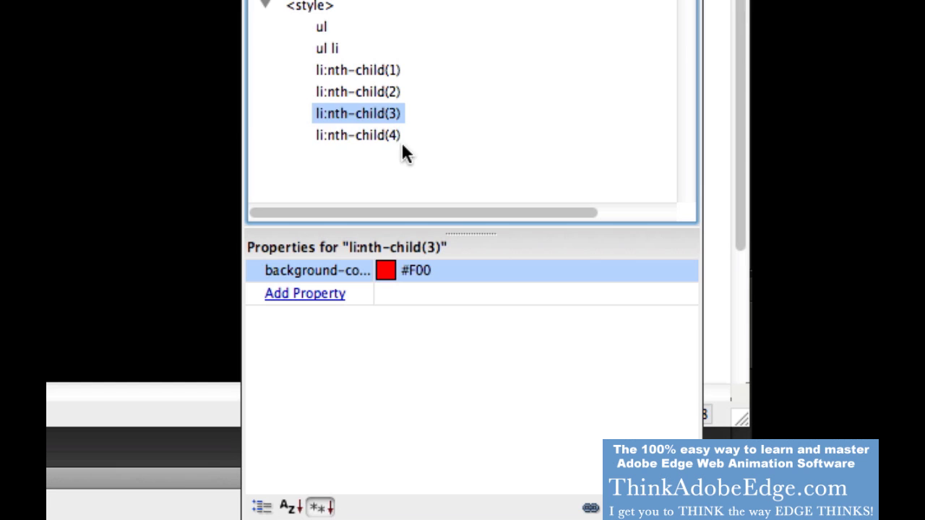
left_click(391, 272)
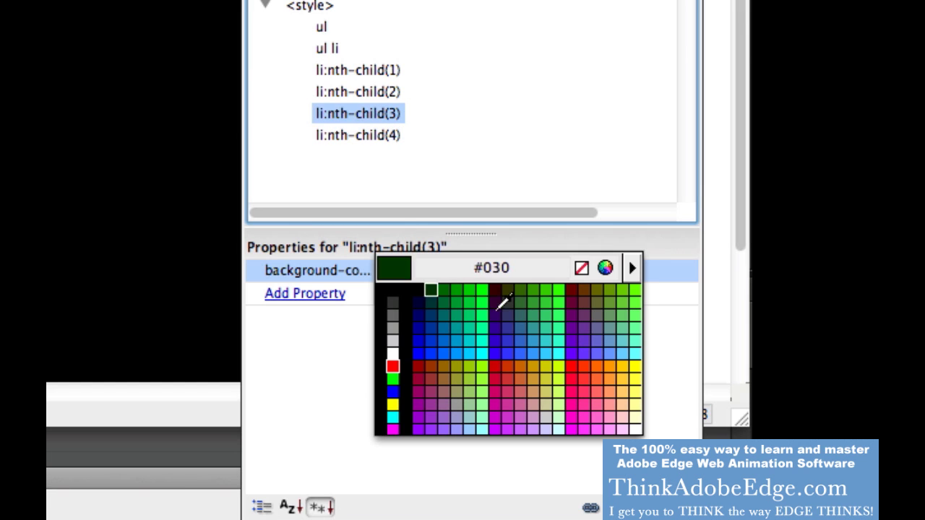
left_click(608, 378)
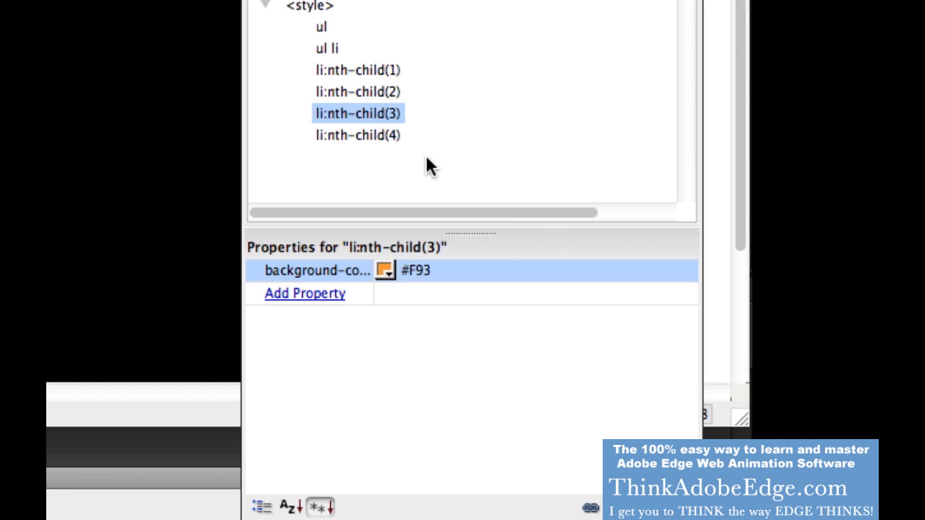
left_click(428, 272)
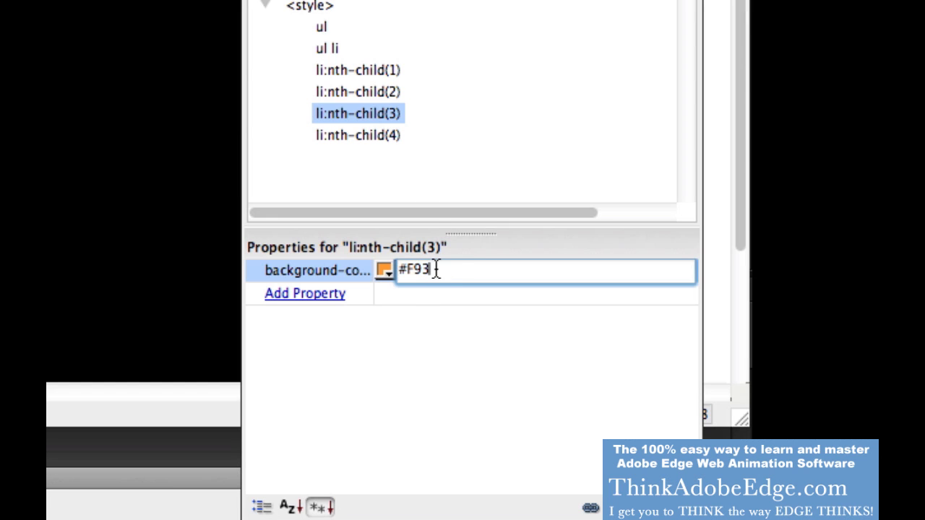
left_click(407, 172)
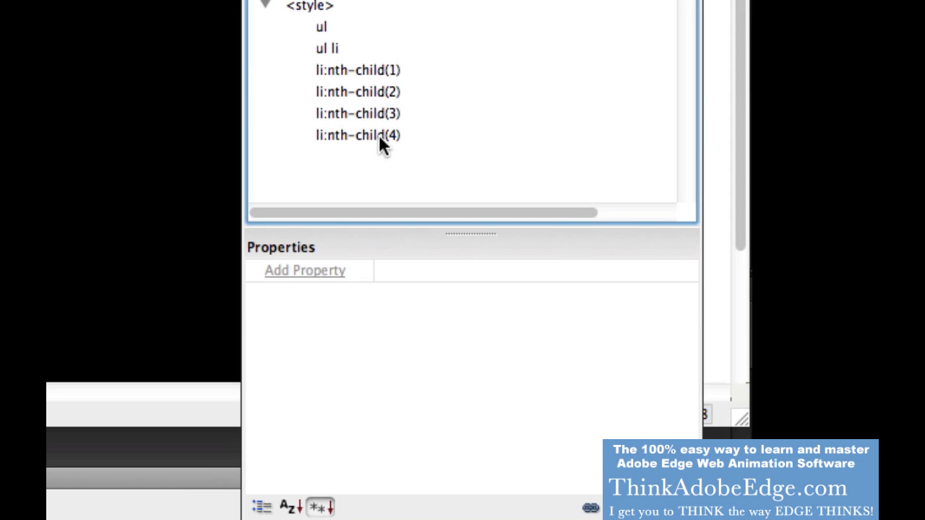
- Change the li:nth-child(4) rule's background color to a custom blue (#1D01FF) in its rule definition
double_click(378, 136)
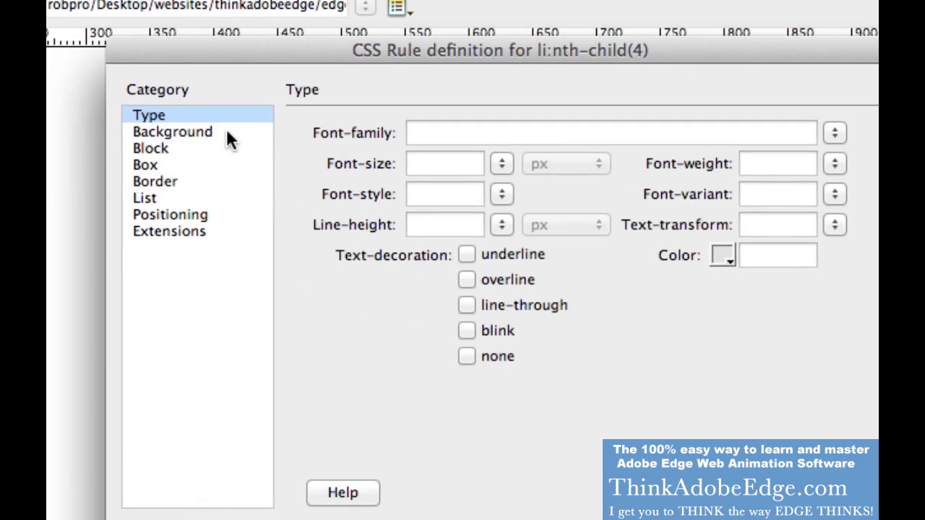
left_click(226, 137)
left_click_drag(549, 130, 474, 125)
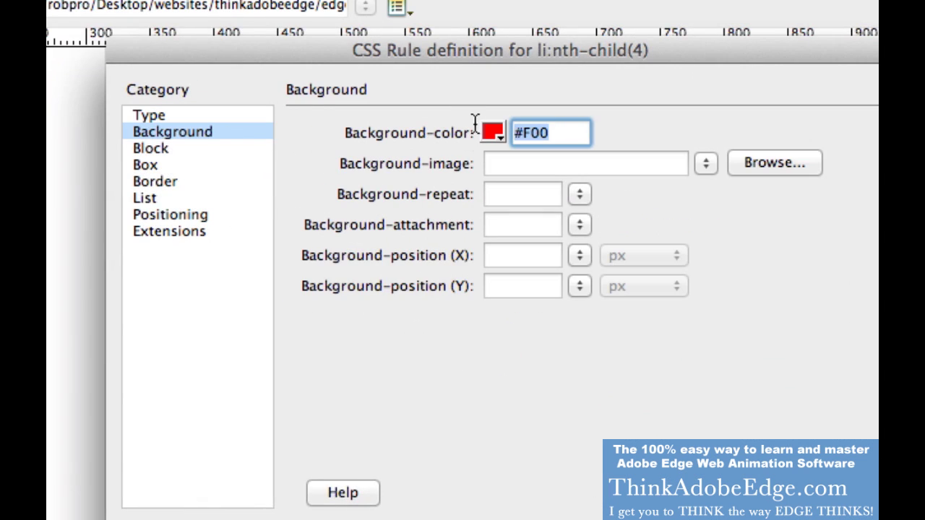
type("#F93")
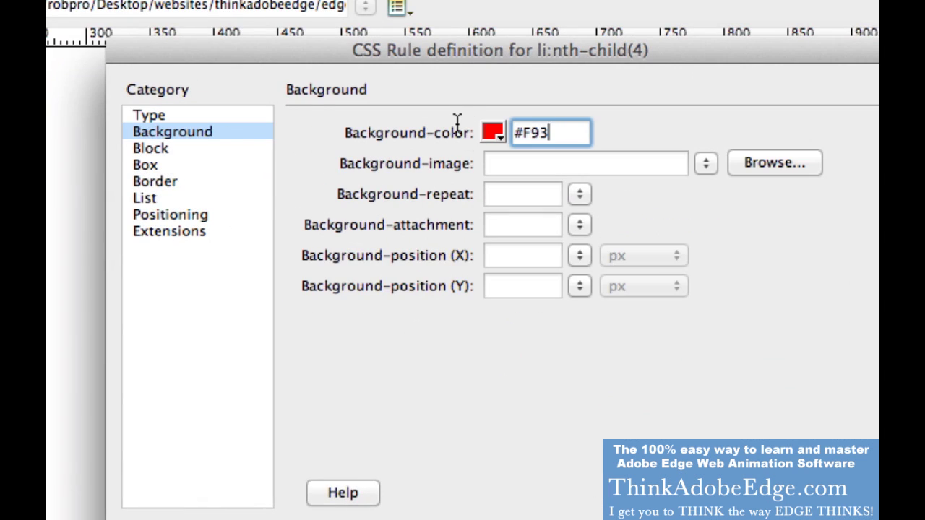
left_click(598, 168)
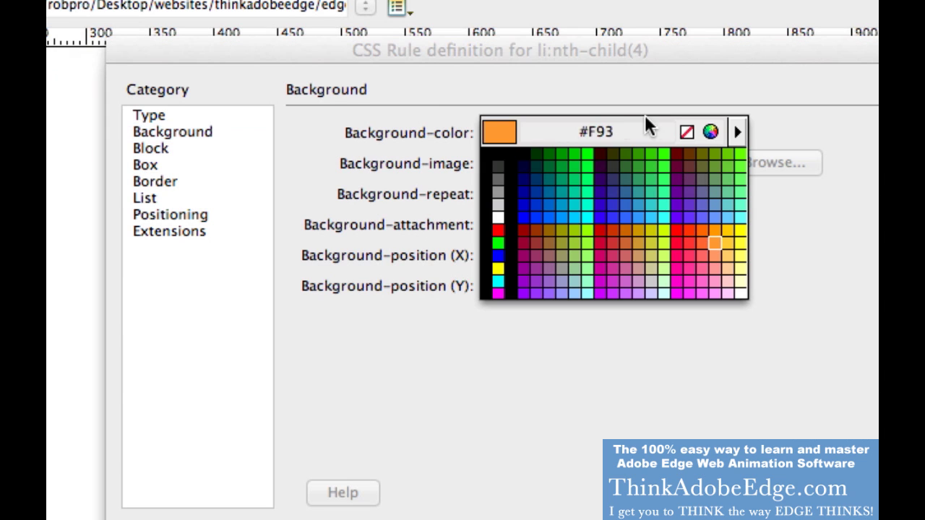
left_click(711, 132)
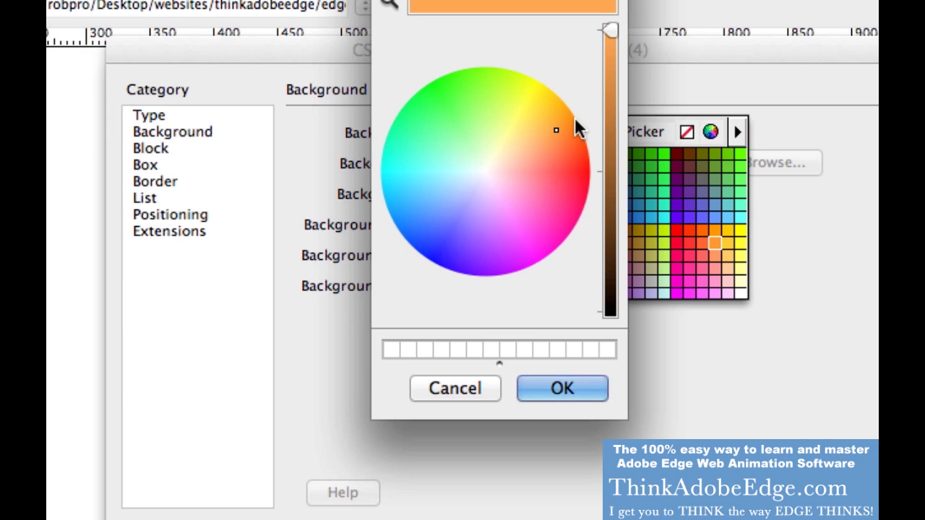
left_click_drag(466, 227, 443, 264)
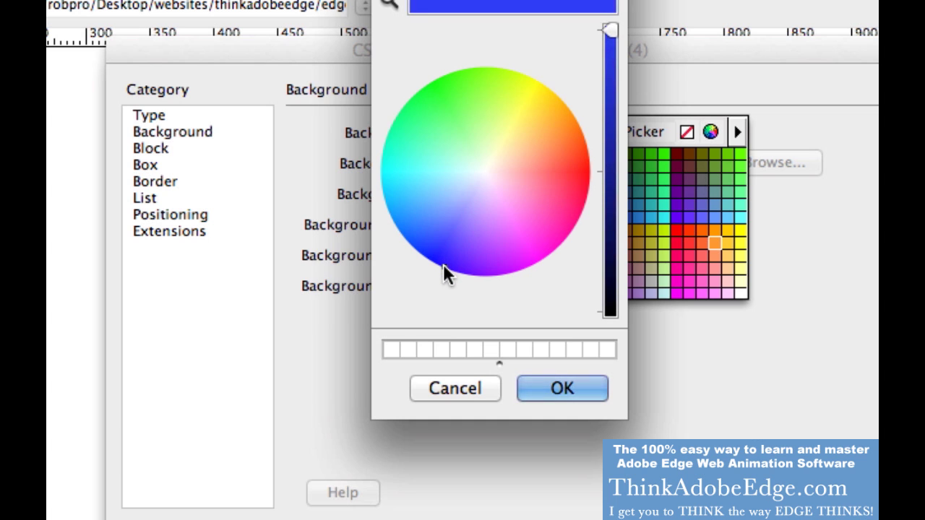
left_click(584, 391)
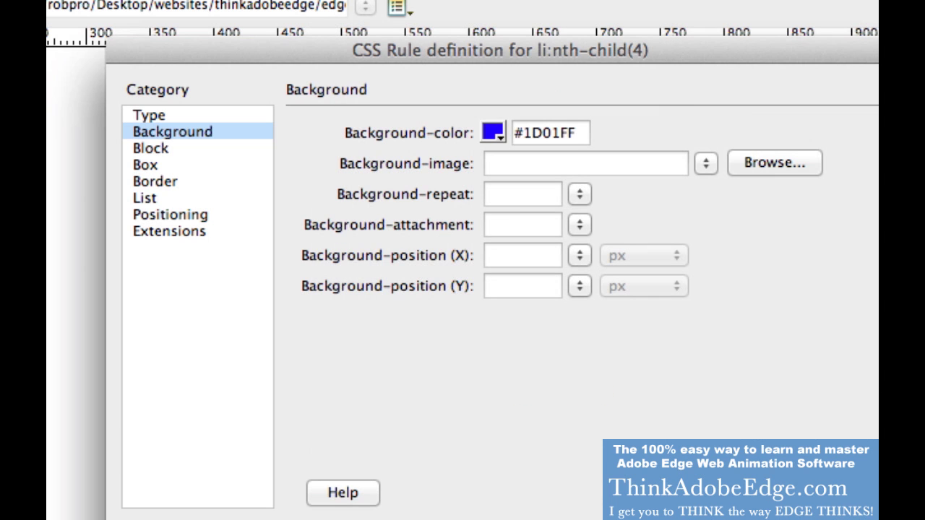
key("Return")
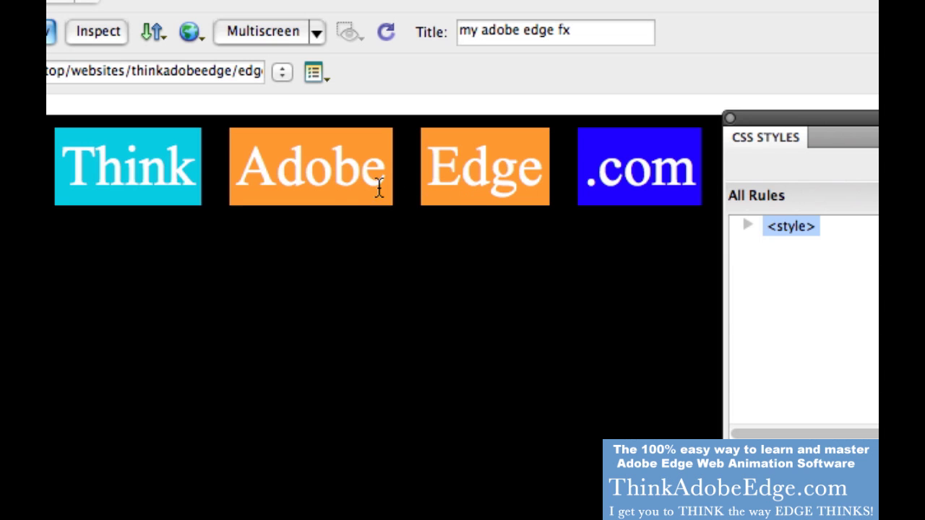
- Return to the design view and set the li:nth-child(2) rule's background color to red (#F03)
left_click(99, 31)
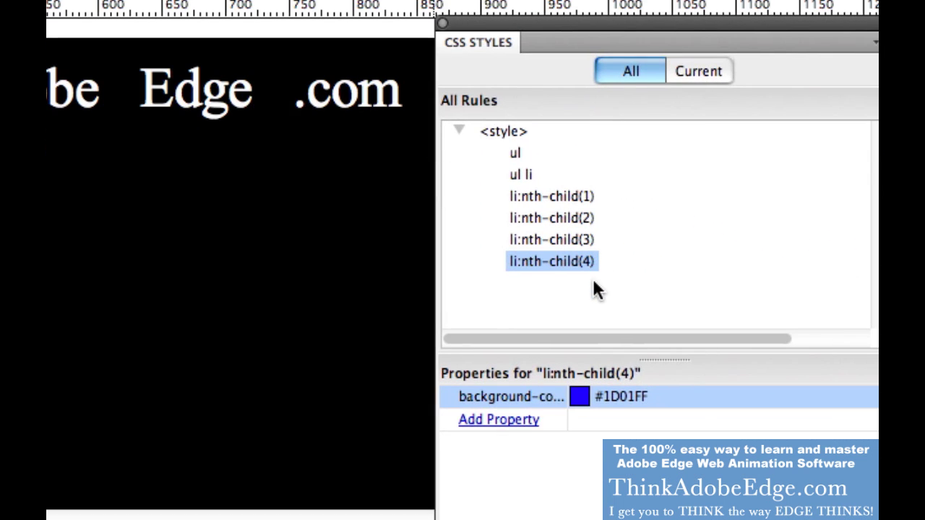
left_click(579, 241)
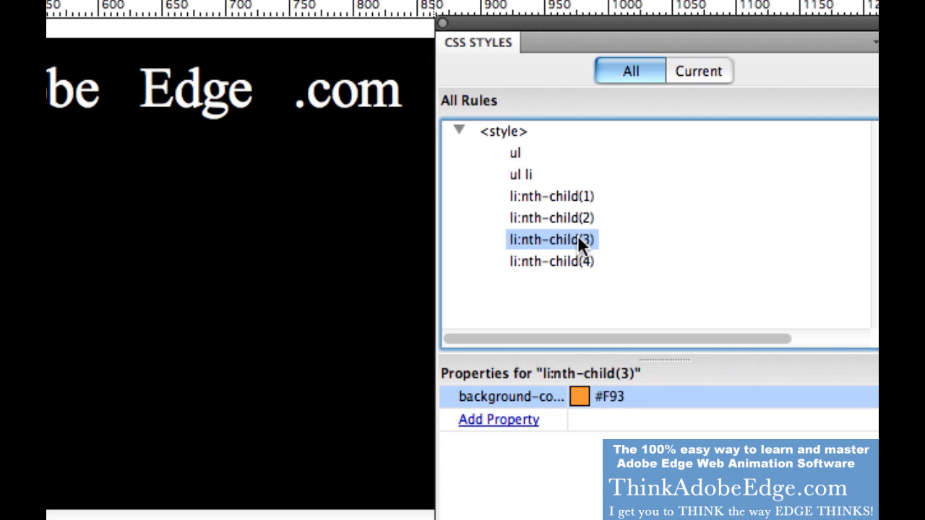
left_click(575, 220)
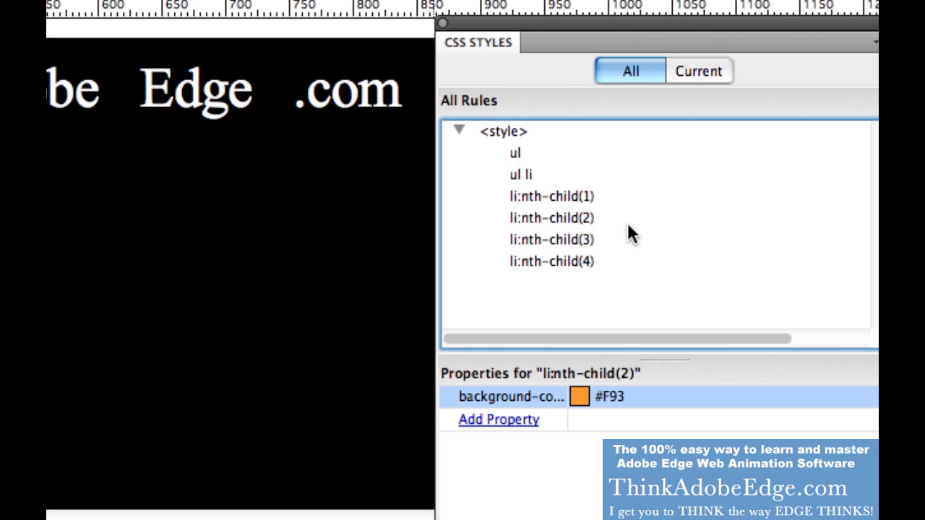
left_click(585, 216)
left_click(585, 216)
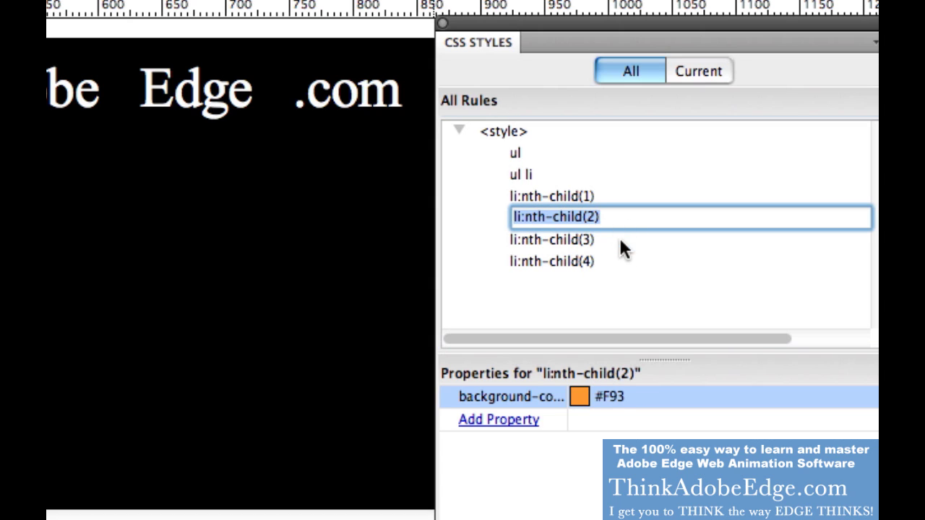
key("Escape")
left_click(591, 221)
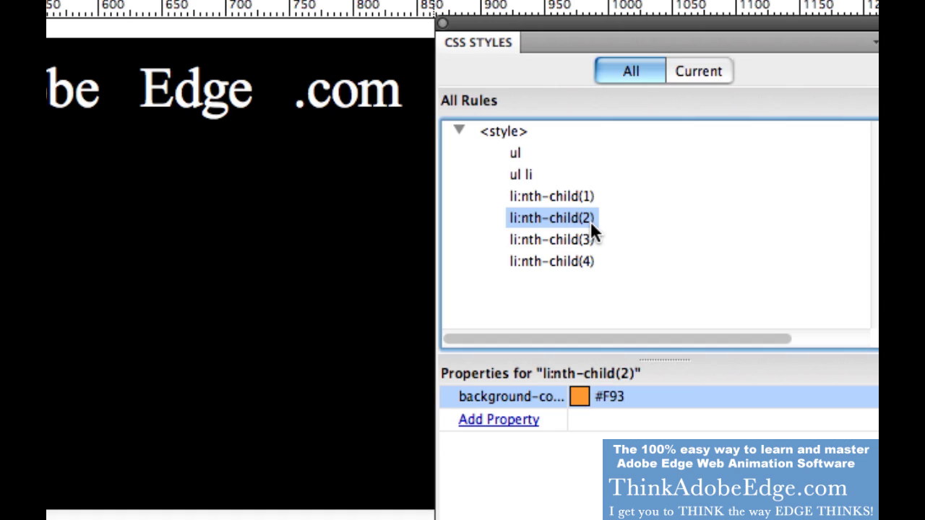
left_click(587, 394)
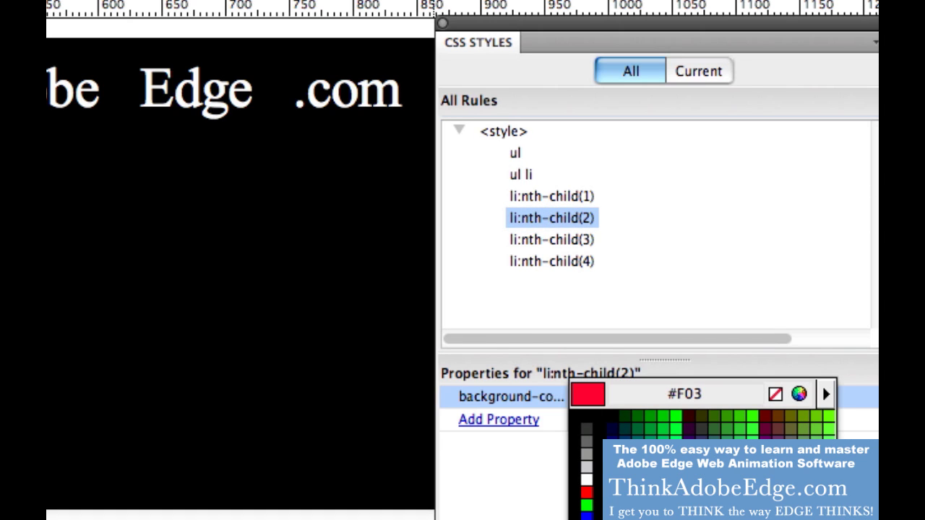
left_click(778, 471)
left_click(623, 280)
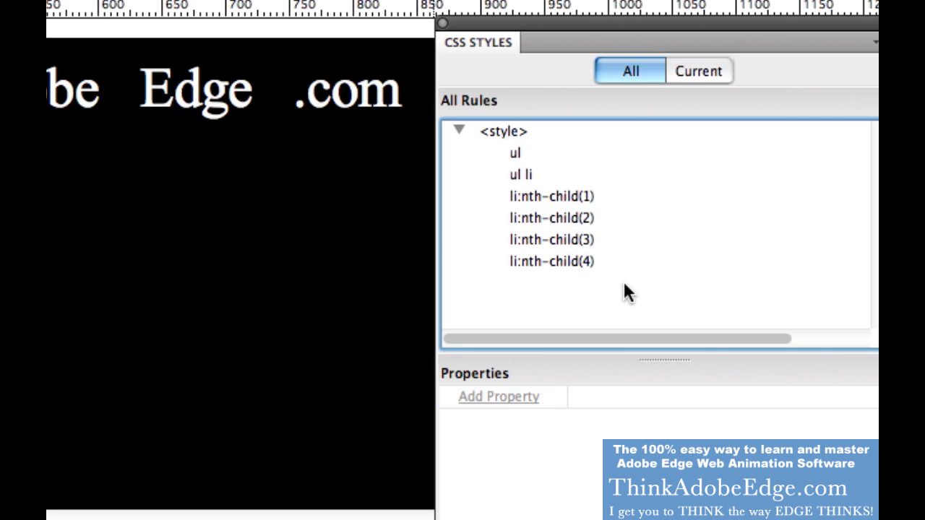
- Review the background colors of the four li:nth-child rules and preview the list live
left_click(584, 200)
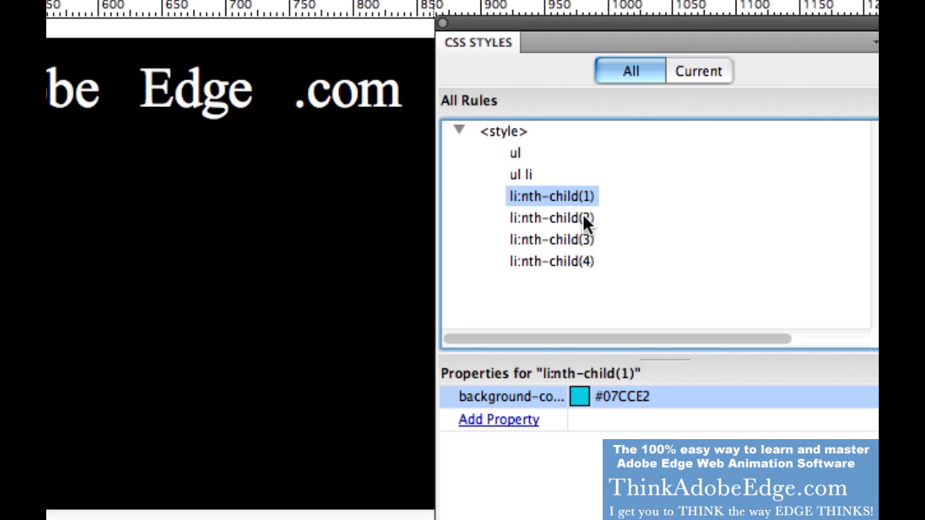
left_click(582, 218)
left_click(583, 241)
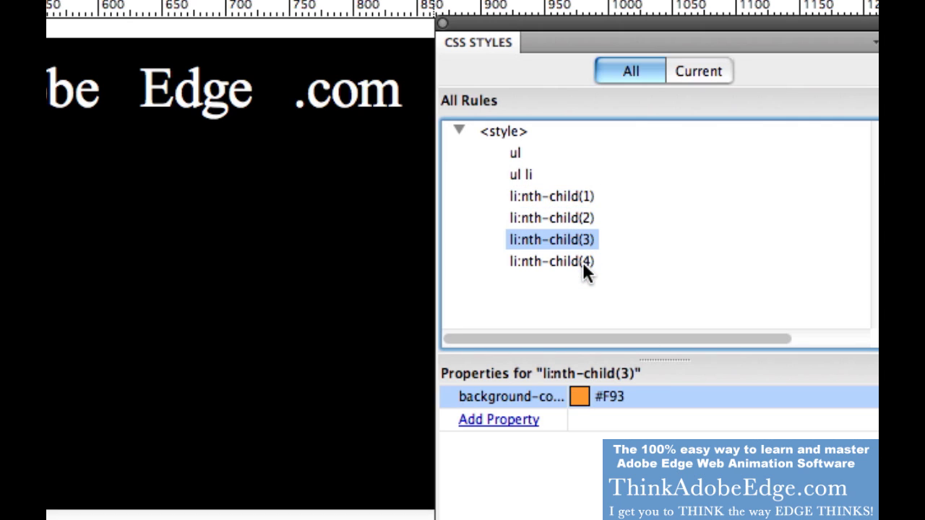
left_click(583, 262)
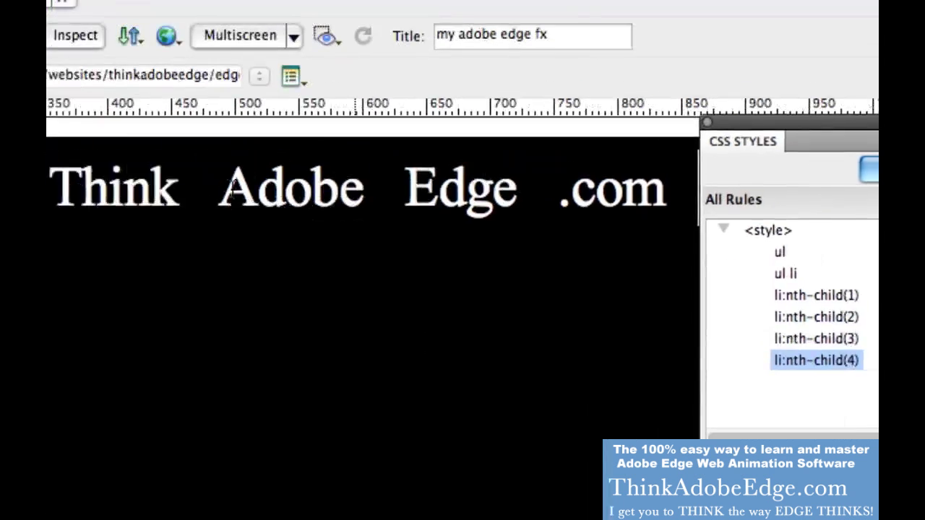
left_click(9, 36)
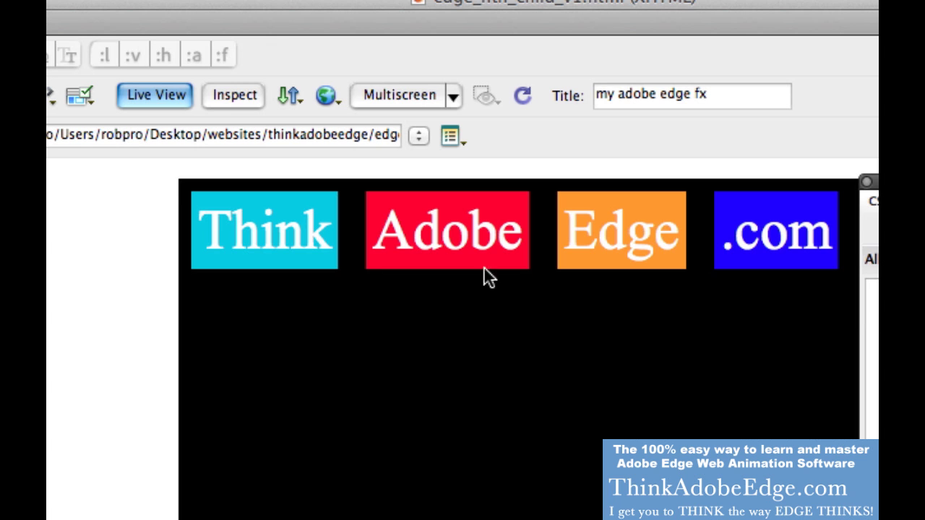
left_click(173, 99)
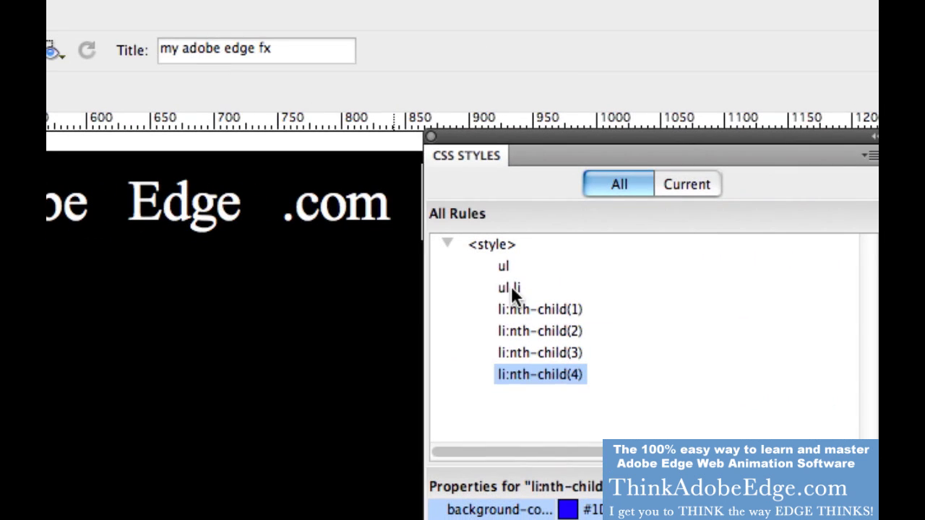
- Remove the right margin from the ul li rule and save the page
double_click(575, 294)
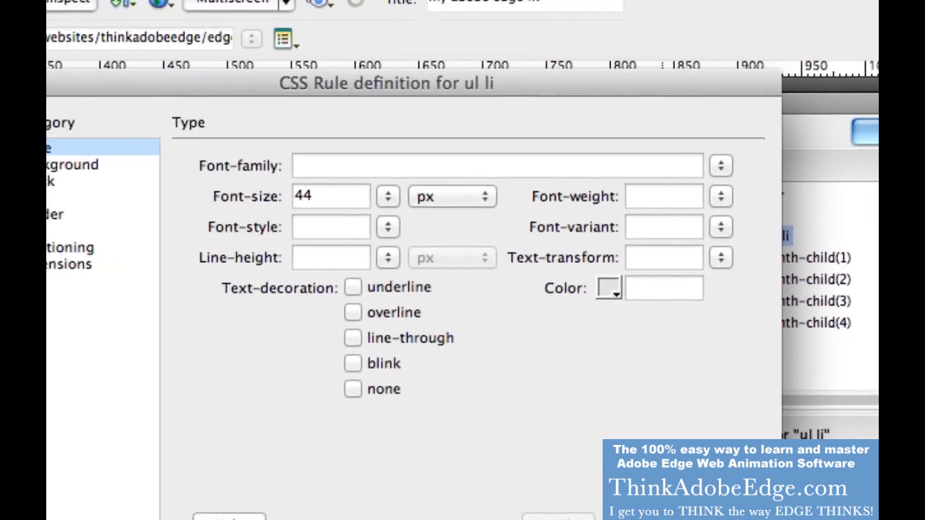
left_click(112, 183)
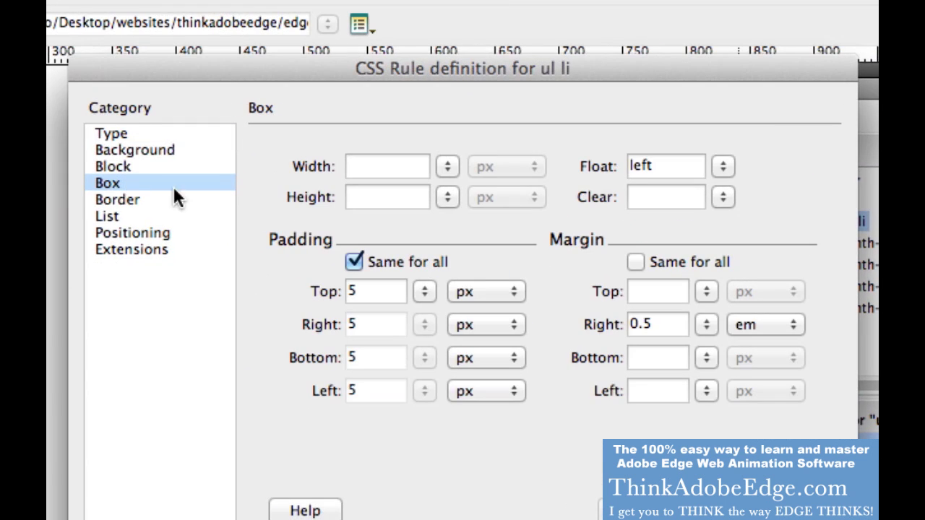
double_click(677, 318)
key("BackSpace")
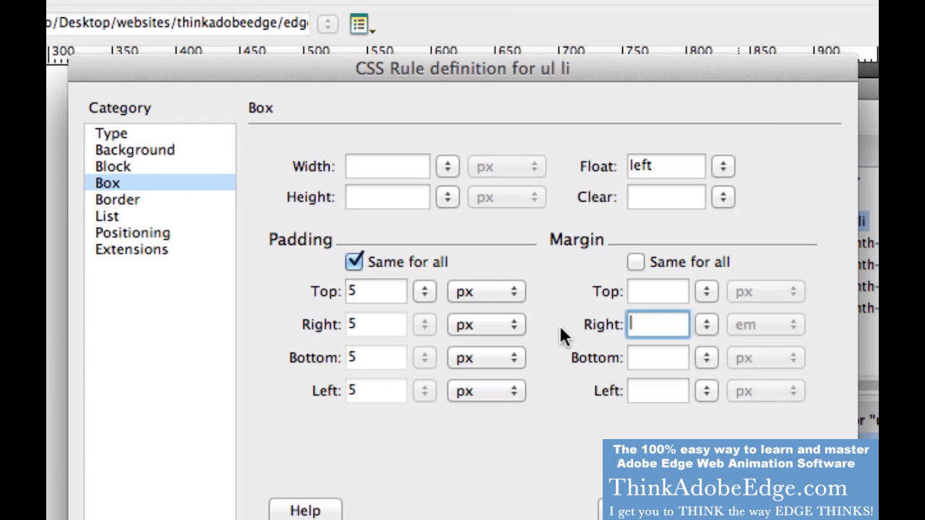
key("Return")
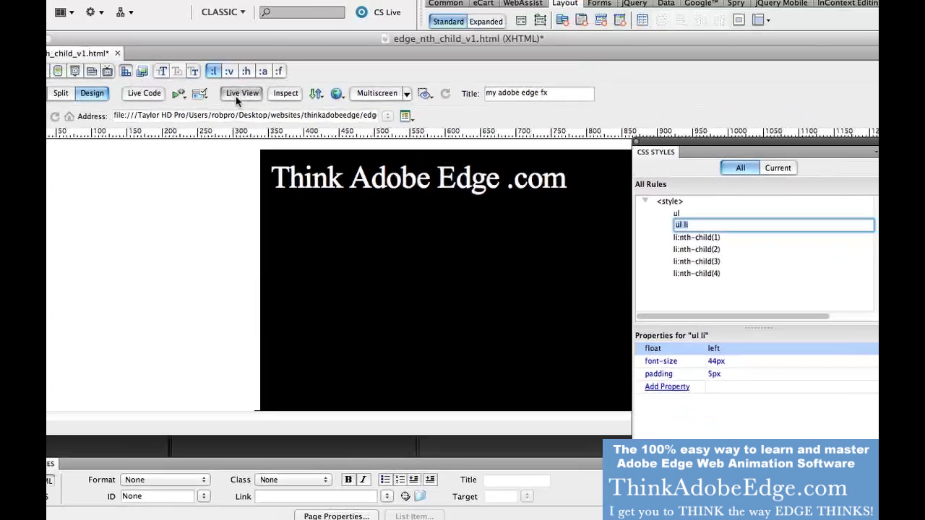
left_click(257, 105)
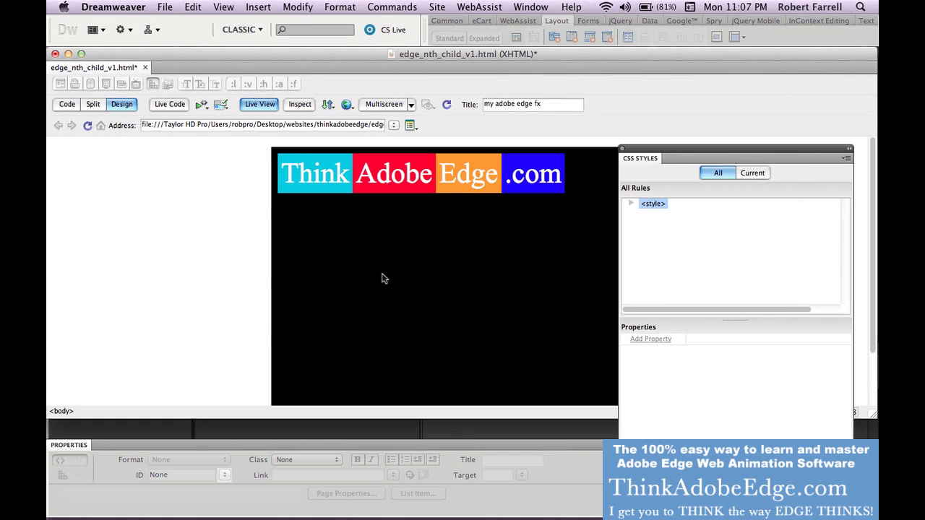
key("super+s")
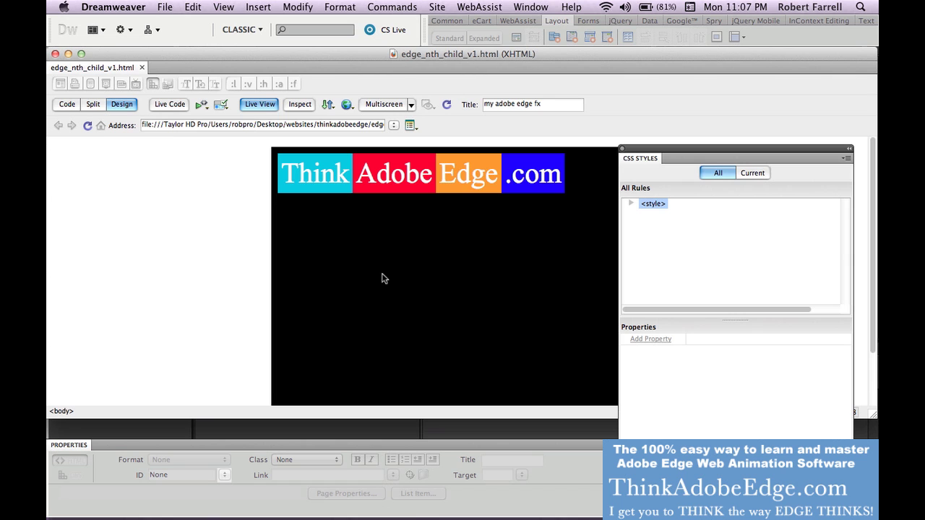
- Switch to Adobe Edge and open edge_nth_child_v1.html from the edge_test folder
key("super+Tab")
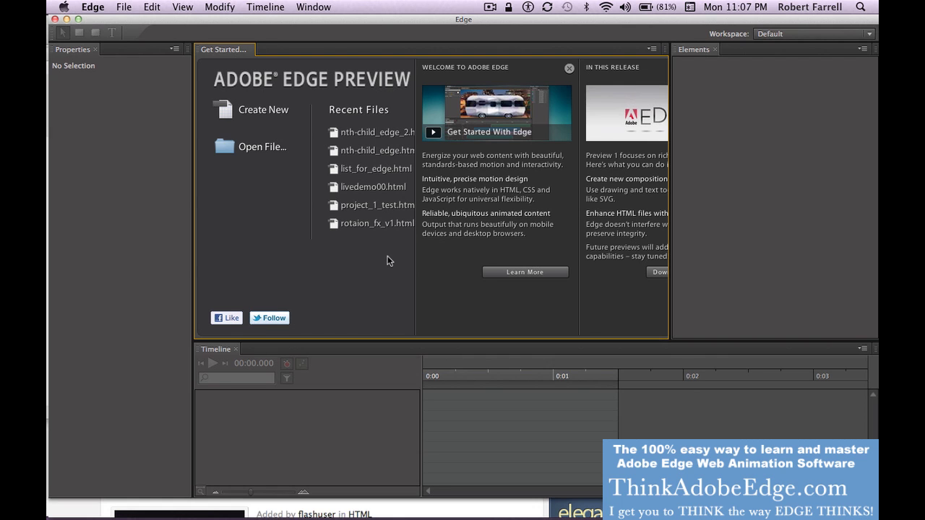
key("super+o")
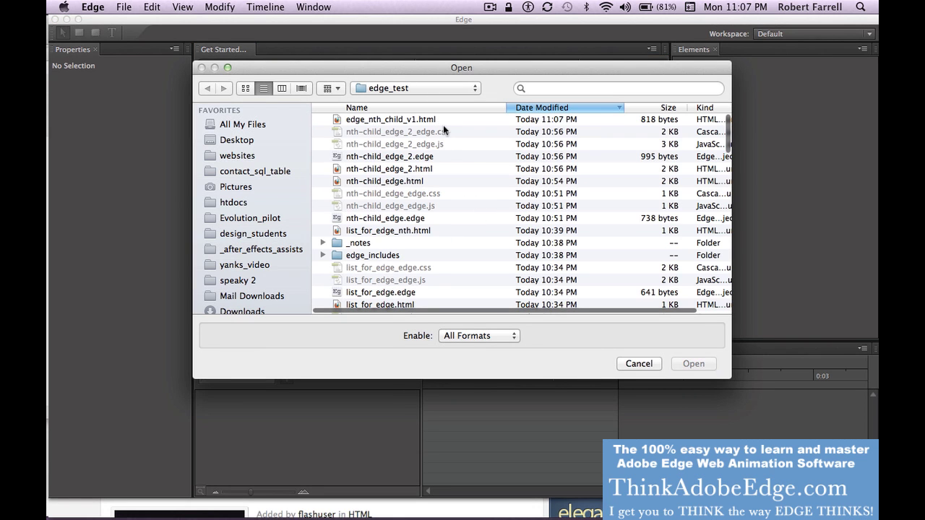
double_click(441, 121)
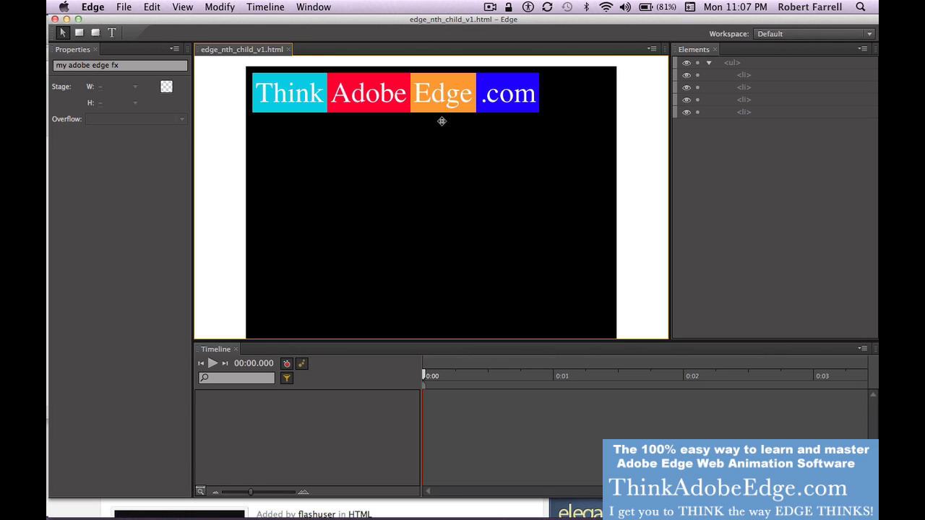
- Save the composition in the edge_test folder as edge_nth_child_v1_wc.html
key("super+s")
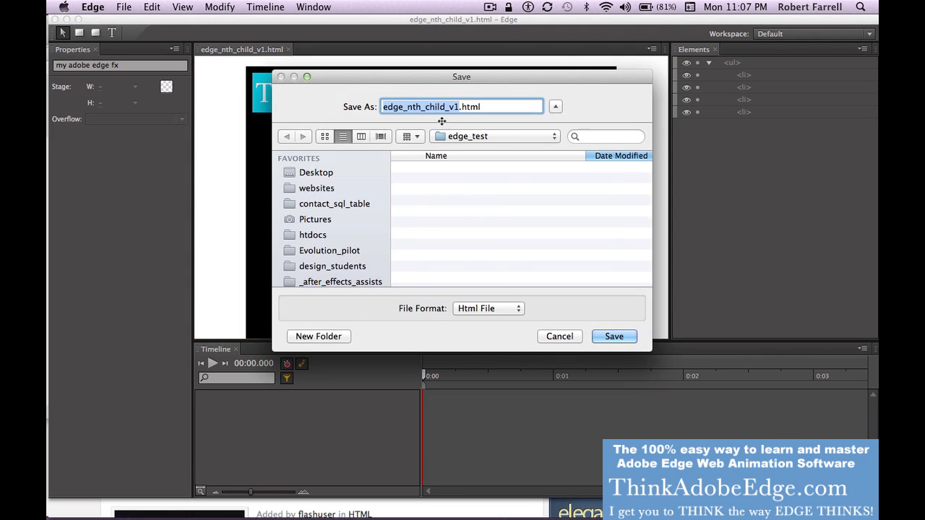
key("Right")
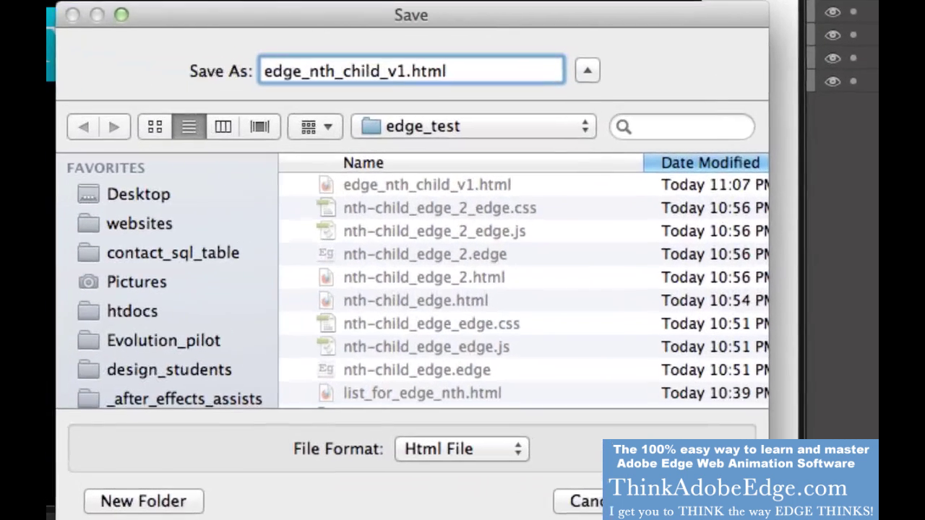
type("-")
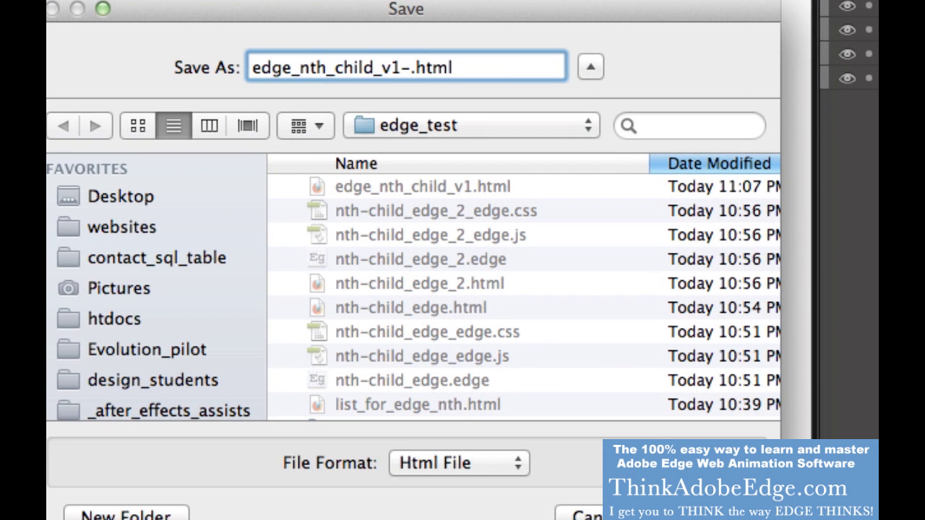
key("BackSpace")
type("_wc")
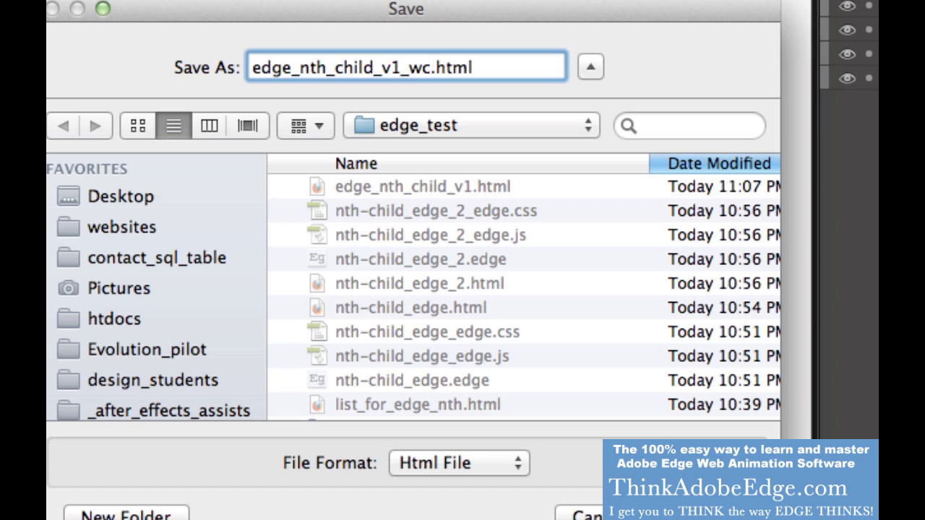
key("Return")
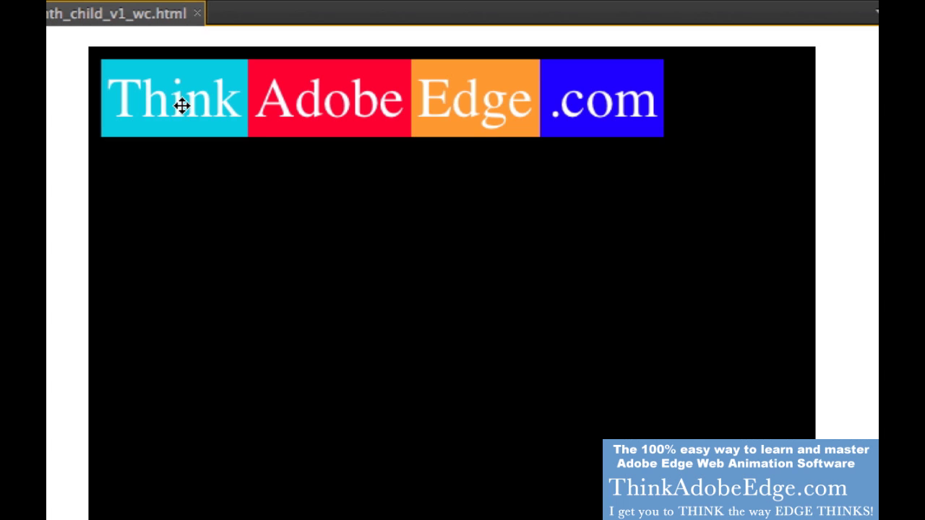
- Switch to Dreamweaver and open edge_nth_child_v1_wc.html
key("super+Tab")
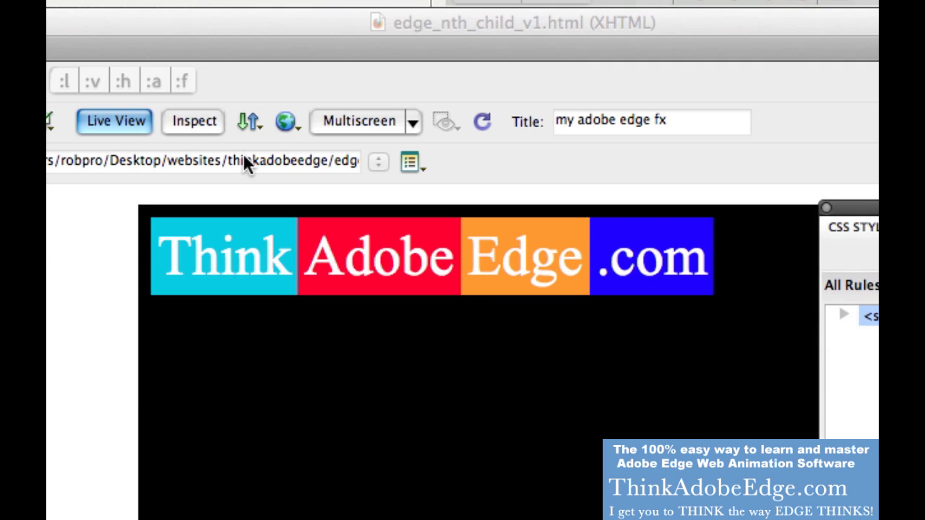
key("super+o")
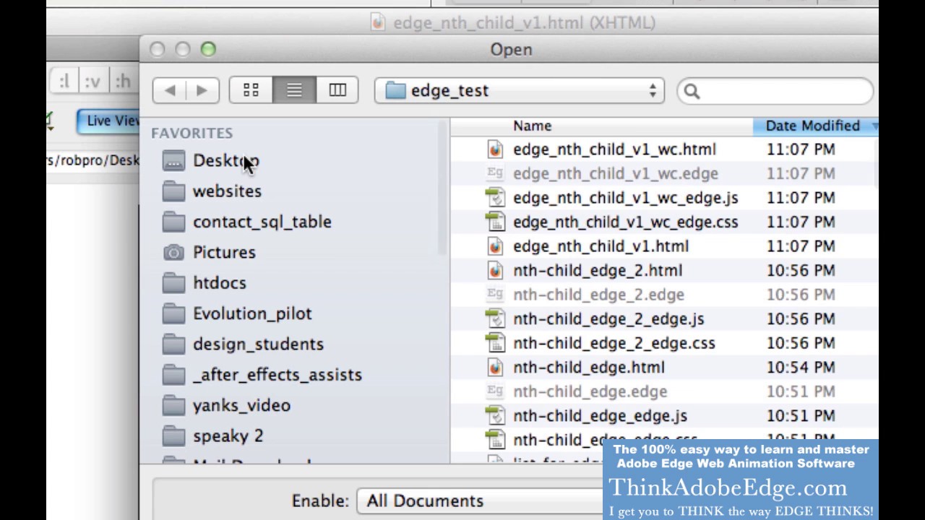
double_click(675, 149)
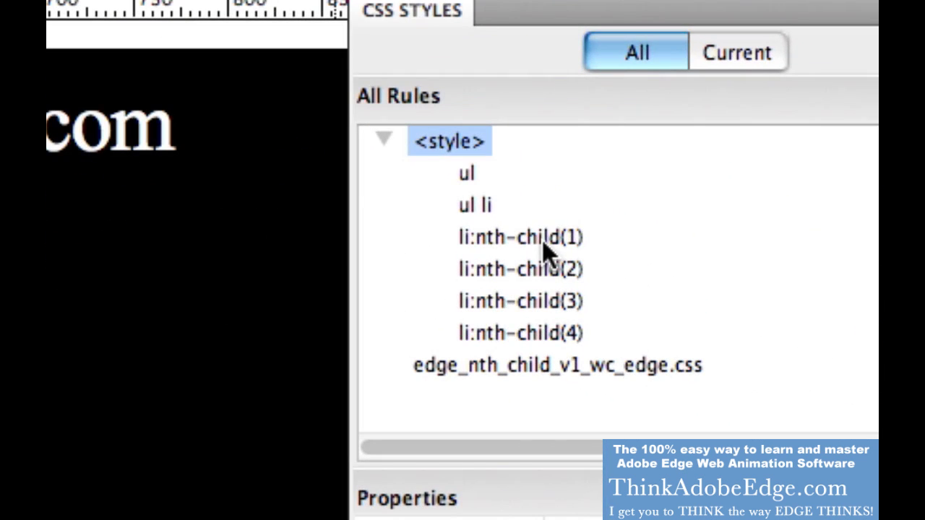
- Set the li:nth-child(1) rule's text color to black (#000) and check the result in a live preview
double_click(542, 238)
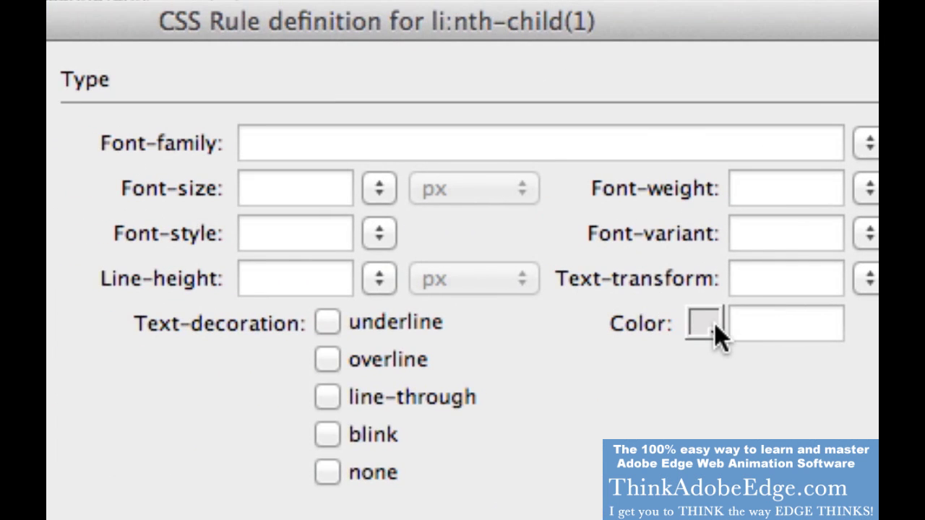
left_click(713, 325)
left_click(715, 355)
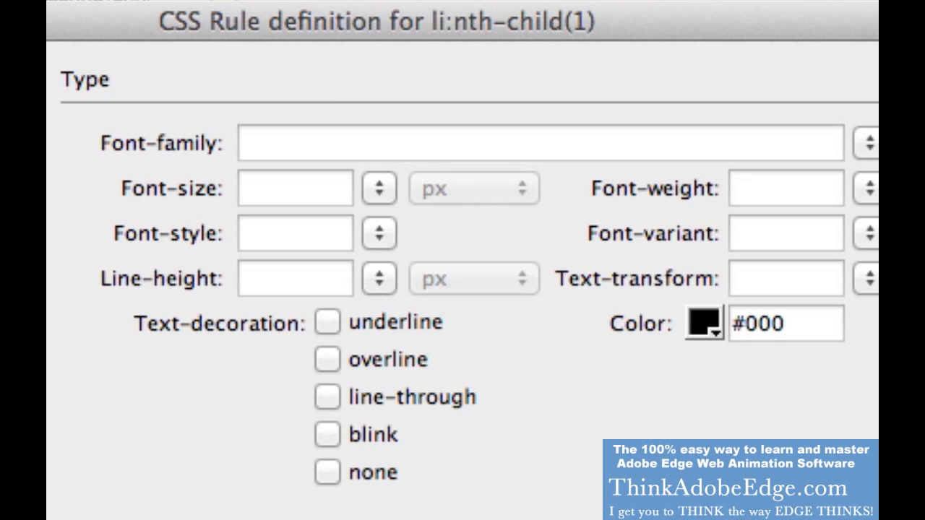
key("Return")
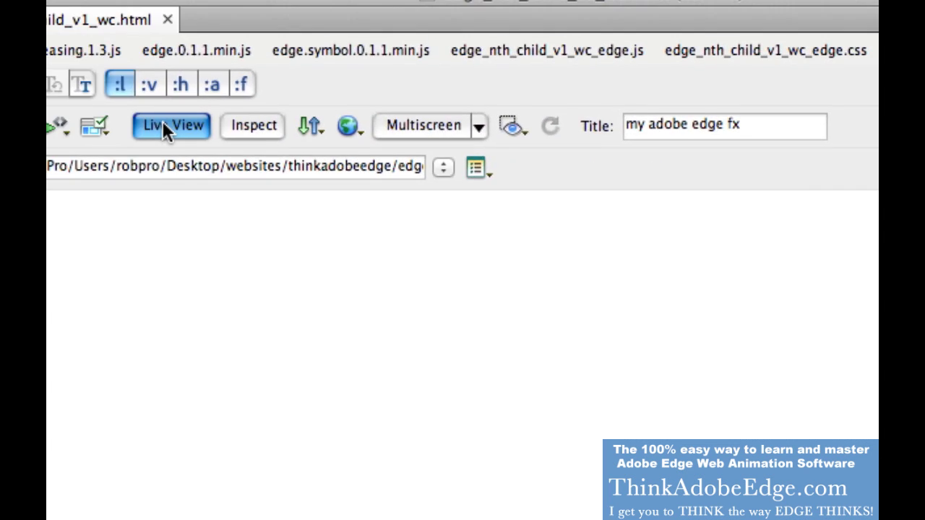
left_click(163, 122)
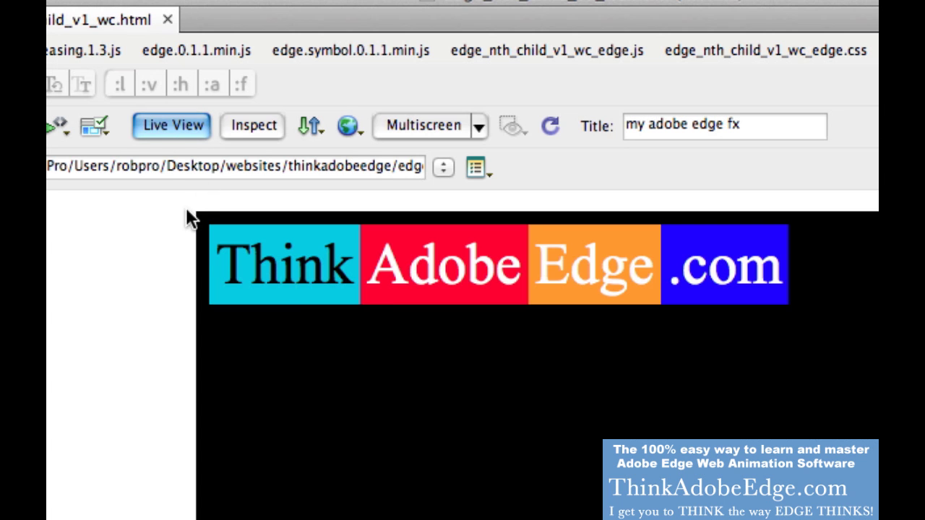
left_click(160, 131)
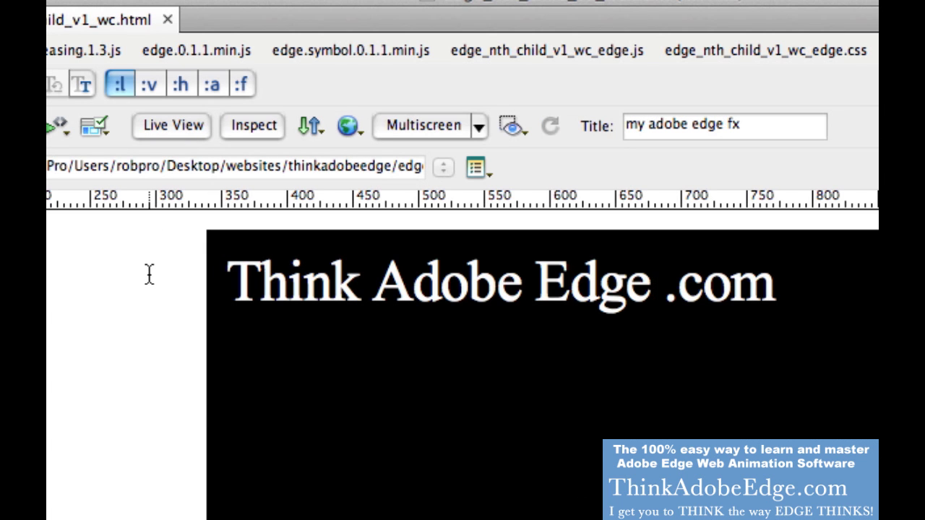
- Switch to Adobe Edge, reload the externally modified project and turn off auto-keyframing of properties
key("super+Tab")
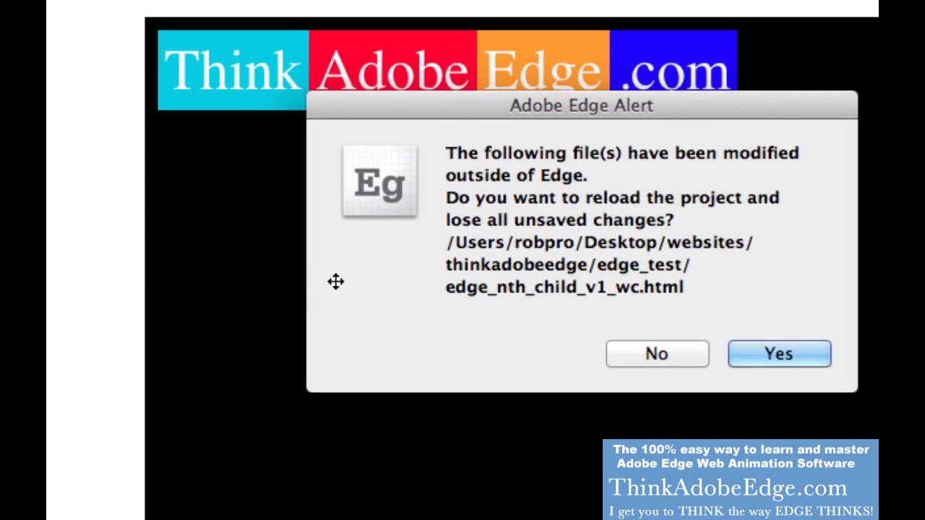
left_click(772, 352)
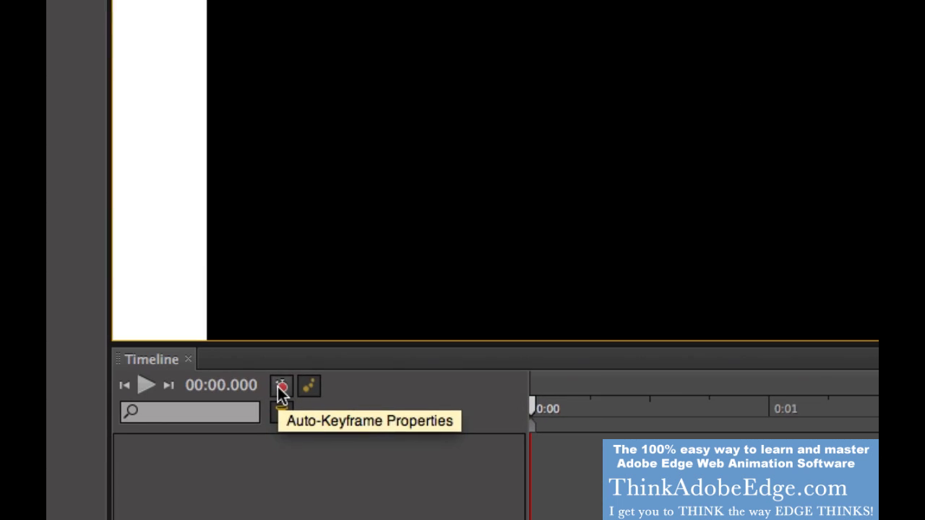
left_click(281, 389)
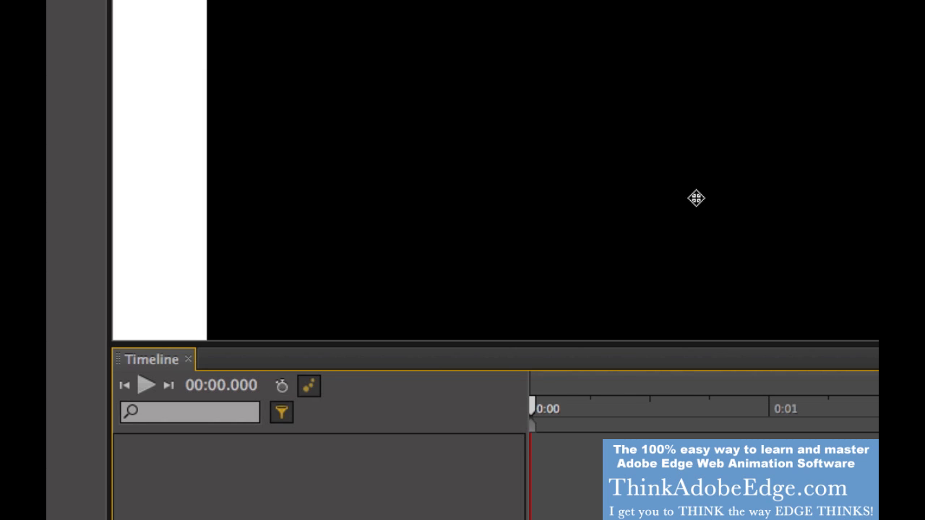
- Lock the ul element and move its four li items together to the middle of the black area
left_click(815, 131)
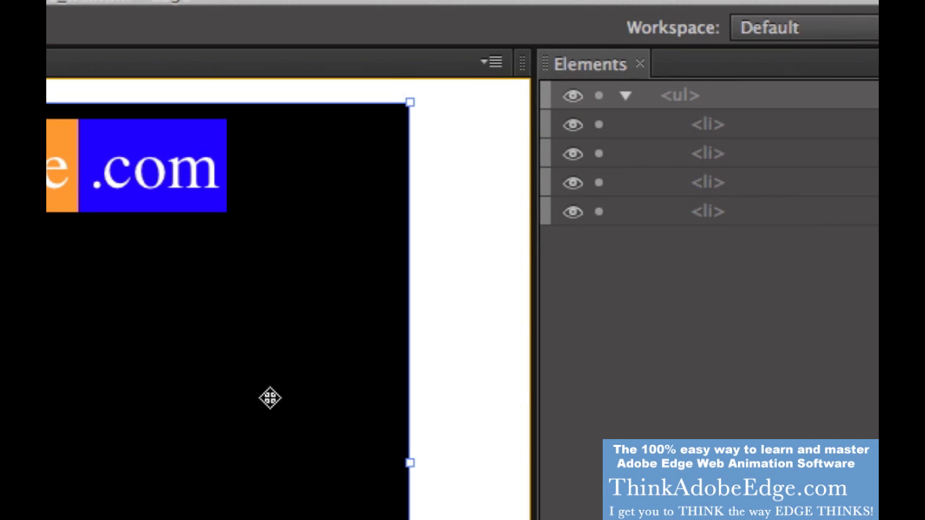
left_click(601, 93)
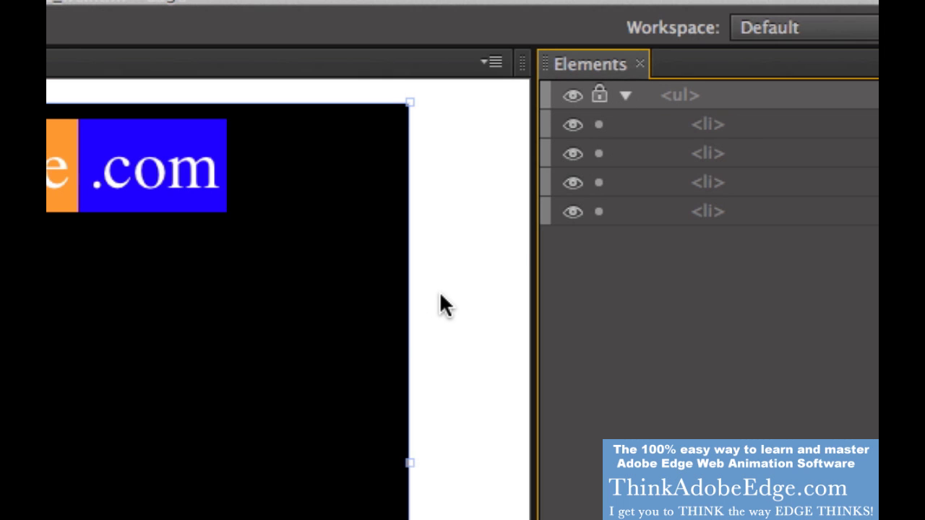
key("ctrl+a")
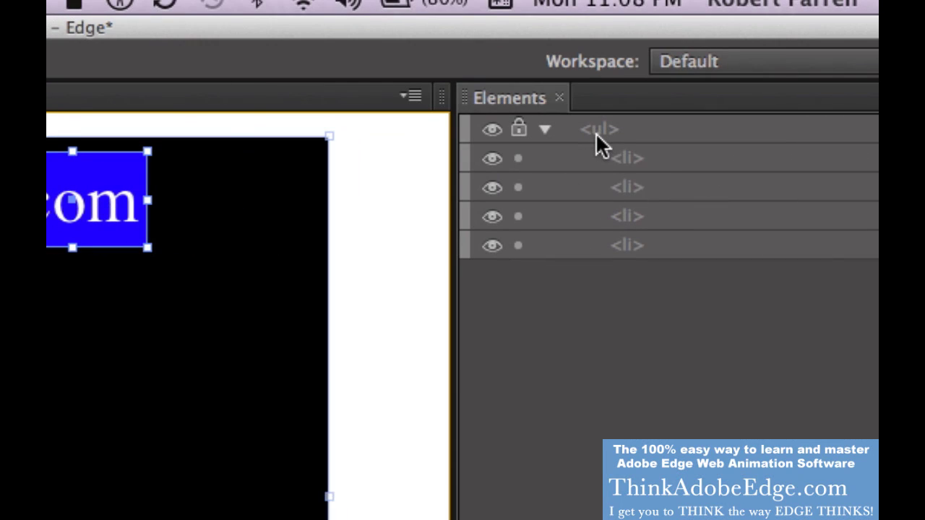
left_click(596, 130)
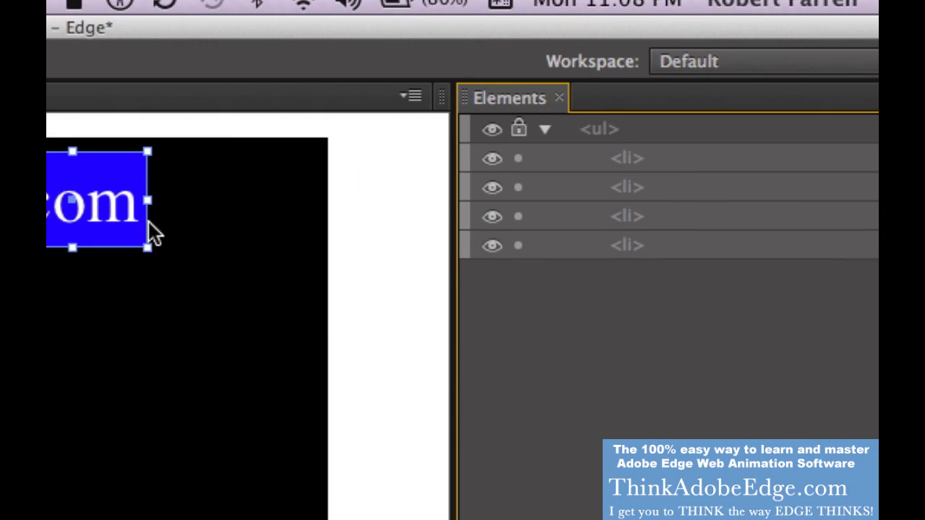
left_click_drag(159, 339, 184, 490)
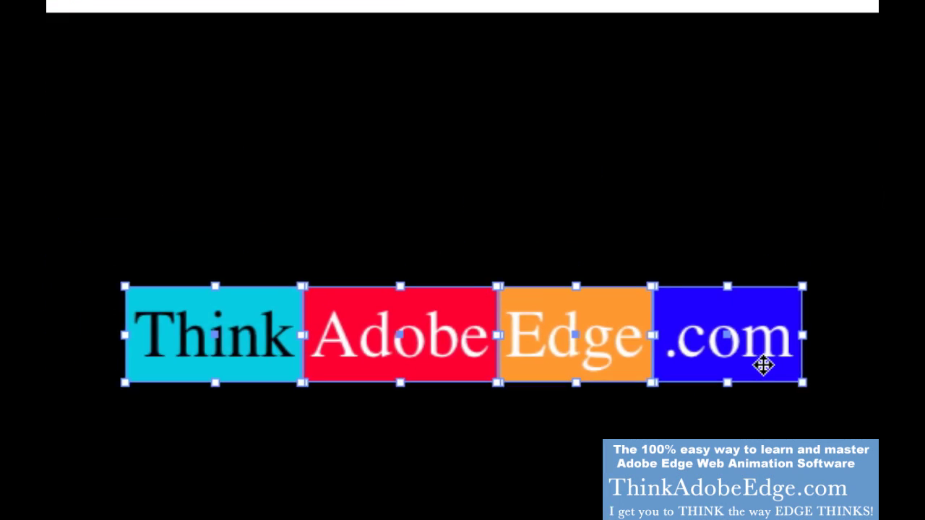
left_click_drag(763, 365, 761, 376)
key("Escape")
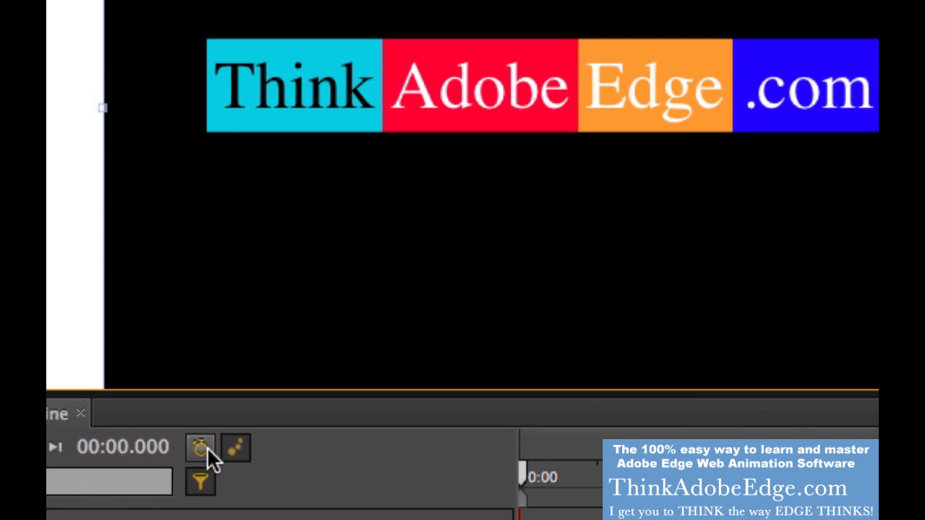
- Turn auto-keyframing of properties back on and pull the timeline mark out to 0.25 seconds, leaving the playhead at 0:00
left_click(205, 446)
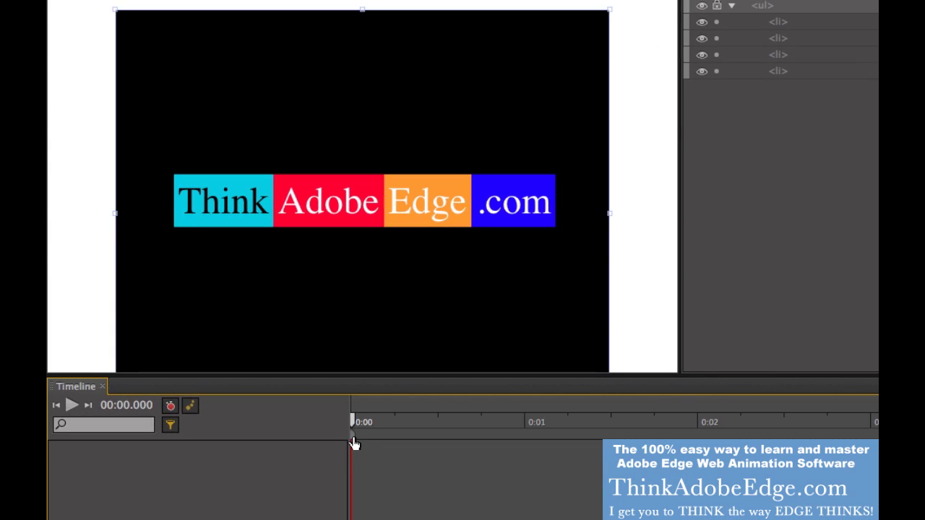
left_click_drag(354, 442, 395, 439)
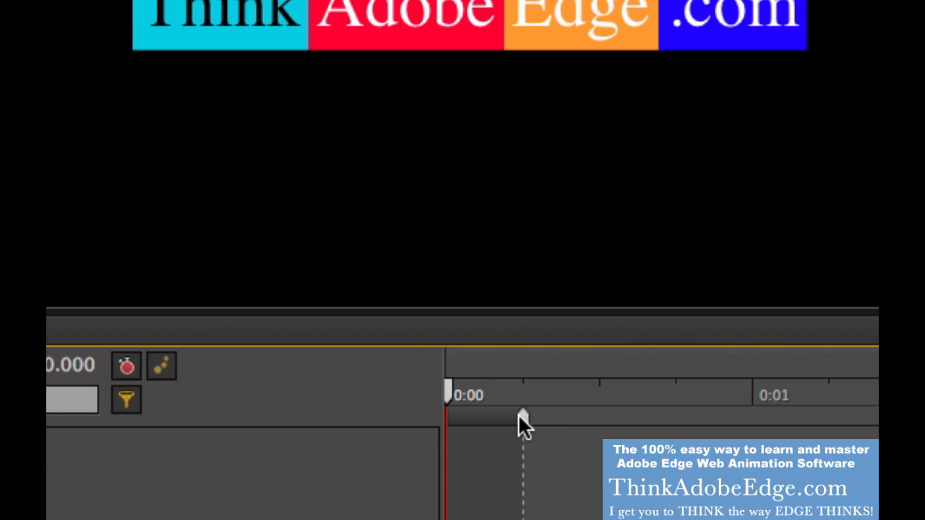
- Move the Think box straight up above the black area so it drops into place over the first 0.25 seconds
left_click(244, 7)
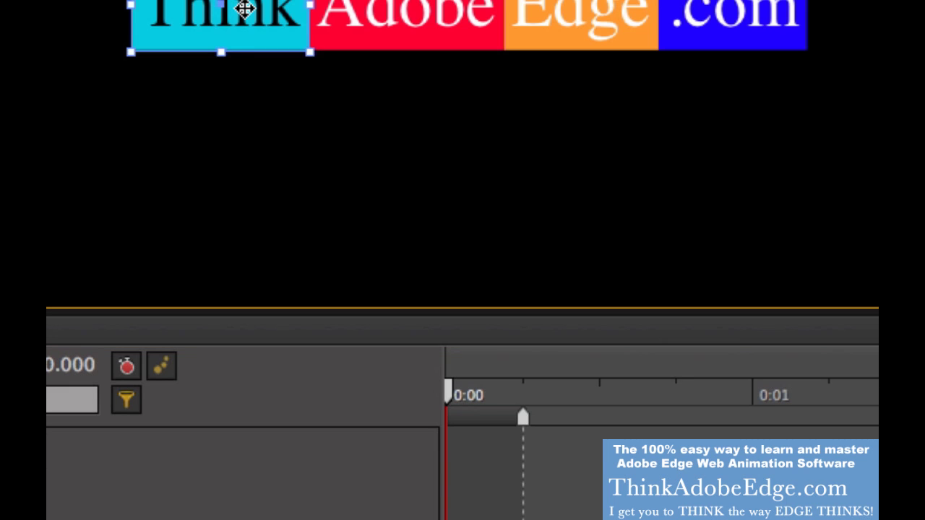
key("Delete")
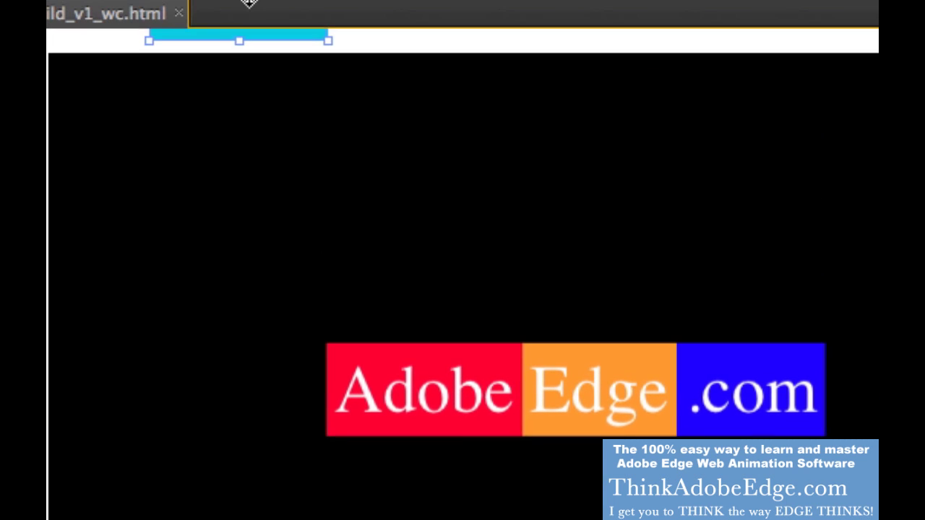
key("Delete")
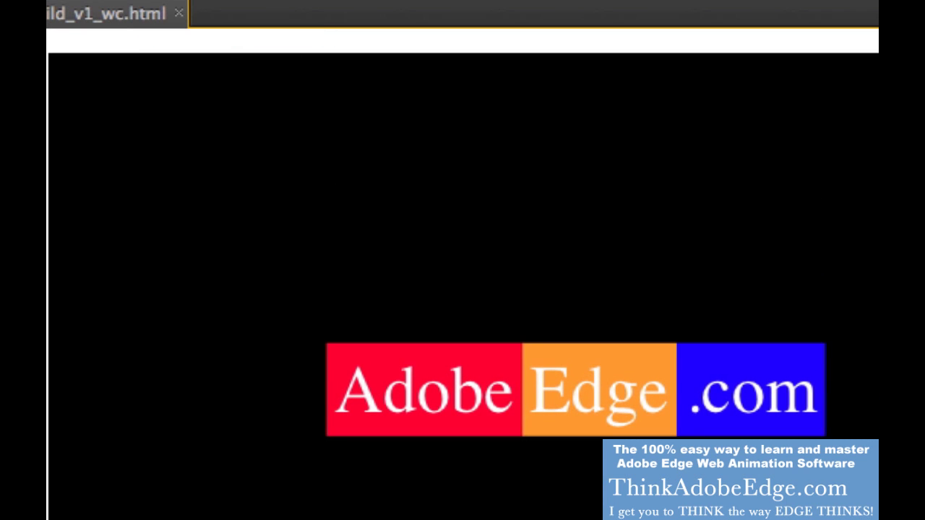
key("ctrl+z")
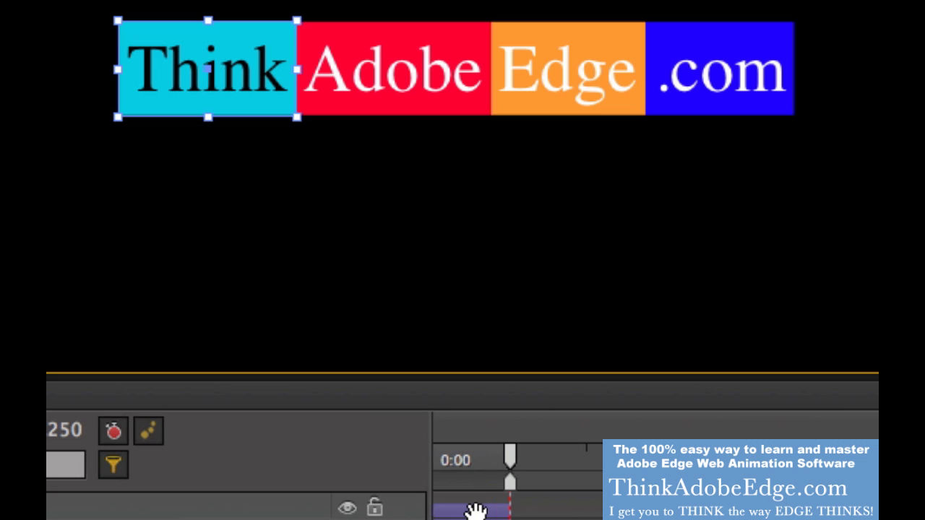
- Set the duration of the Think box's vertical position transition to 200 ms
left_click(476, 511)
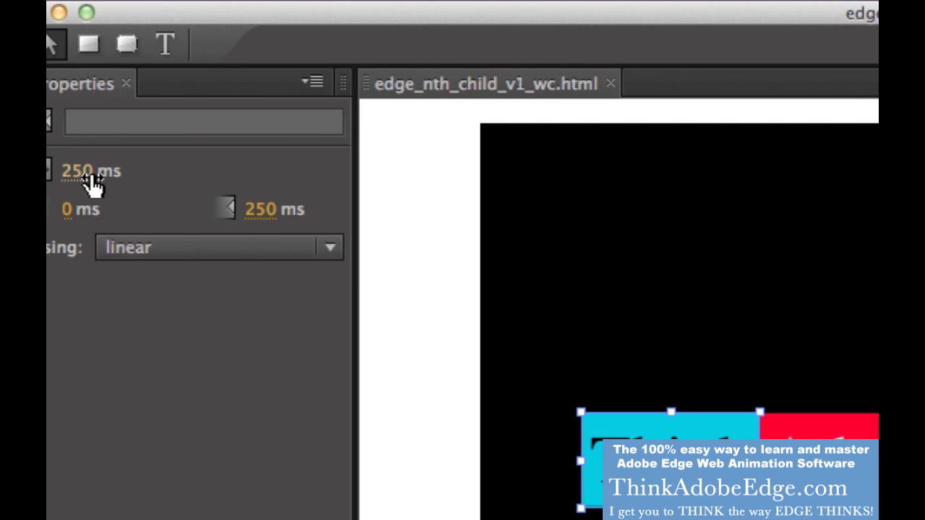
left_click(85, 179)
type("200")
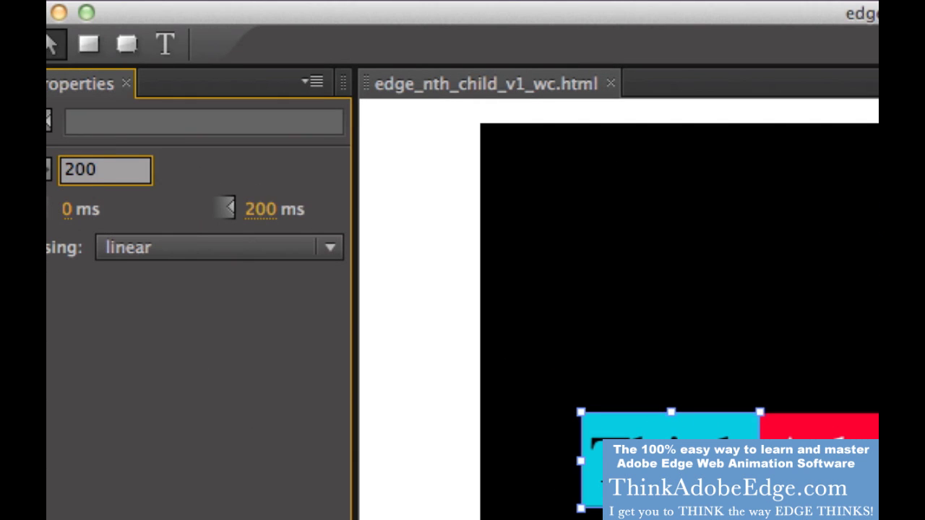
key("Return")
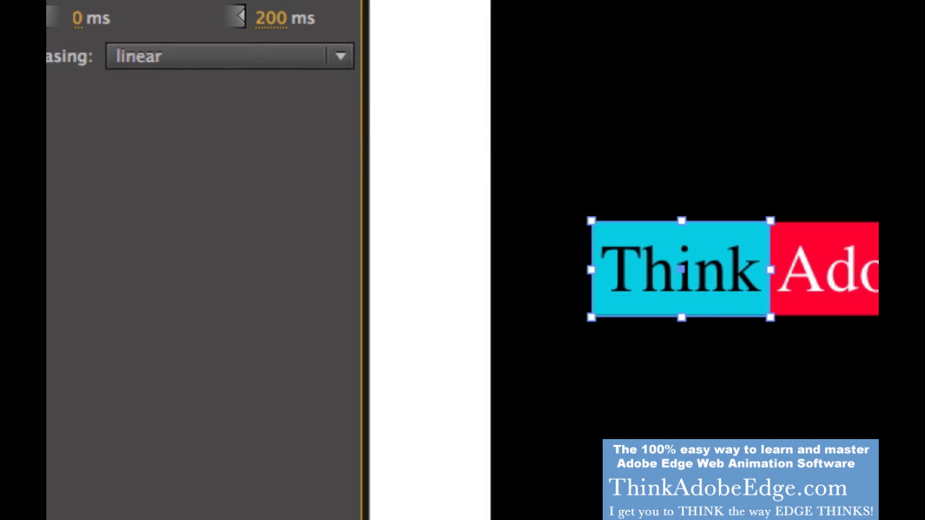
- Set the easing of the Think box's vertical position transition to easeOutElastic
left_click(213, 58)
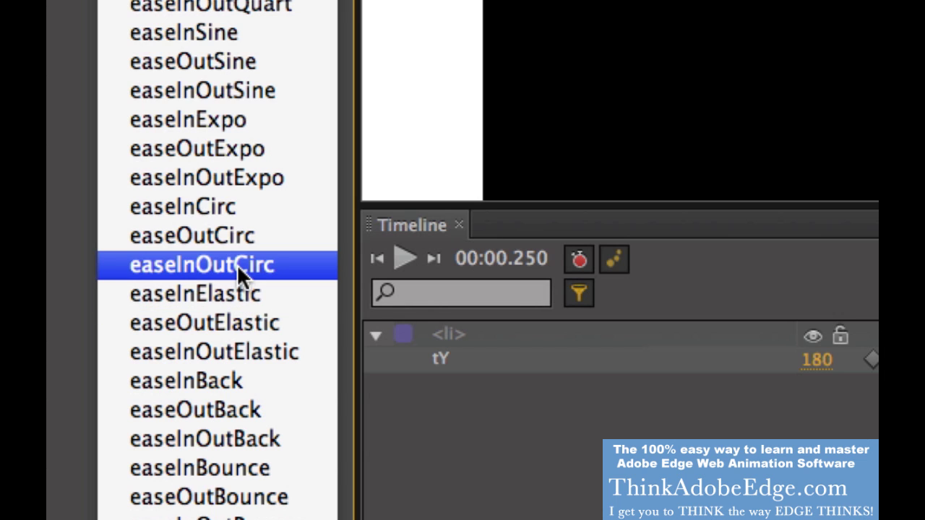
left_click(237, 323)
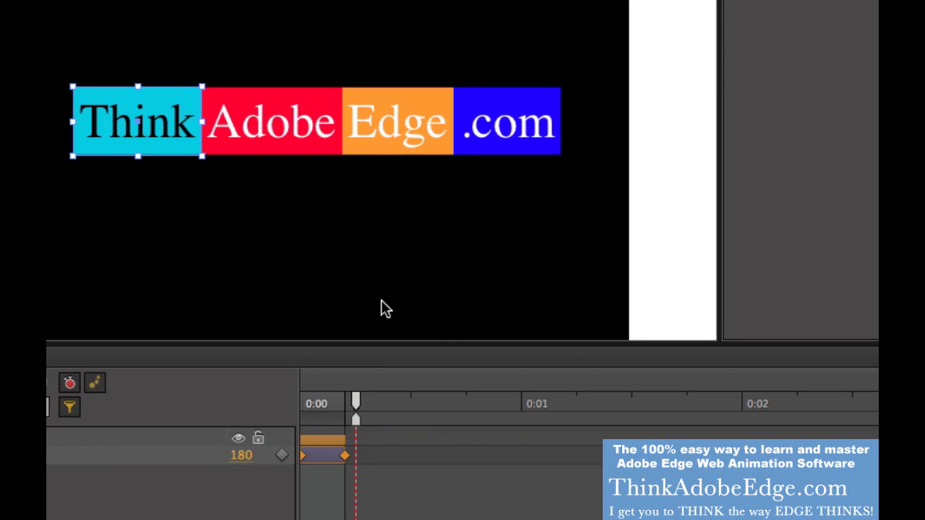
- Paste the Think box's transition onto the Adobe, Edge and .com boxes back to back from Think's transition end, and preview the page in the browser
mouse_move(356, 401)
left_mouse_down()
mouse_move(344, 411)
mouse_move(349, 433)
left_mouse_up()
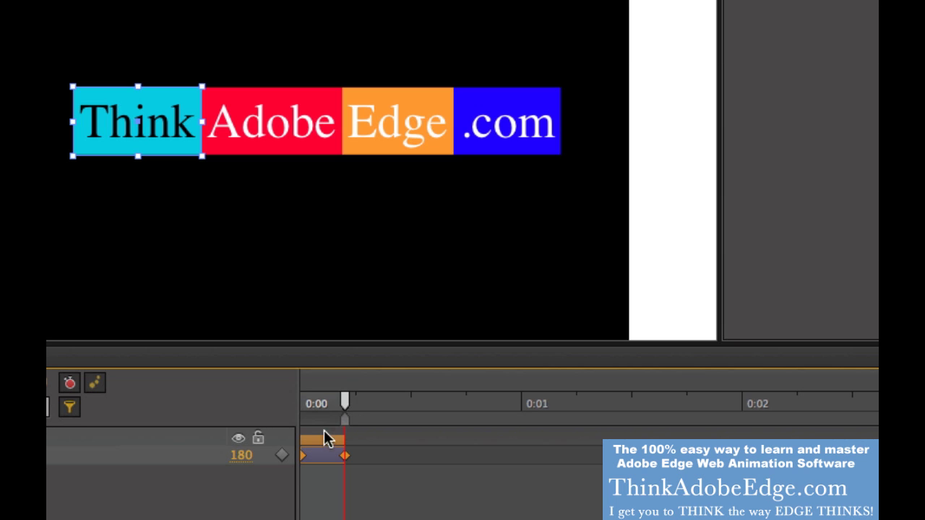
left_click(305, 142)
key("ctrl+v")
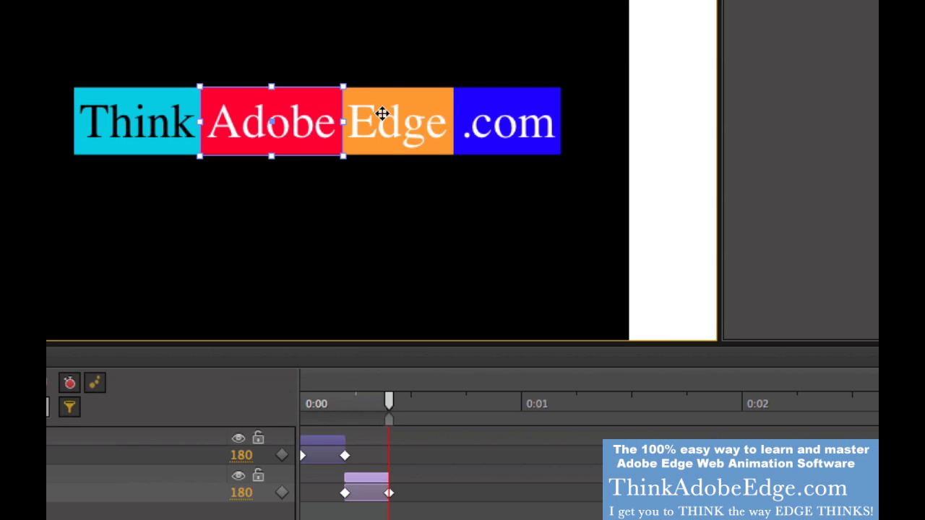
left_click(385, 118)
key("ctrl+v")
left_click(508, 122)
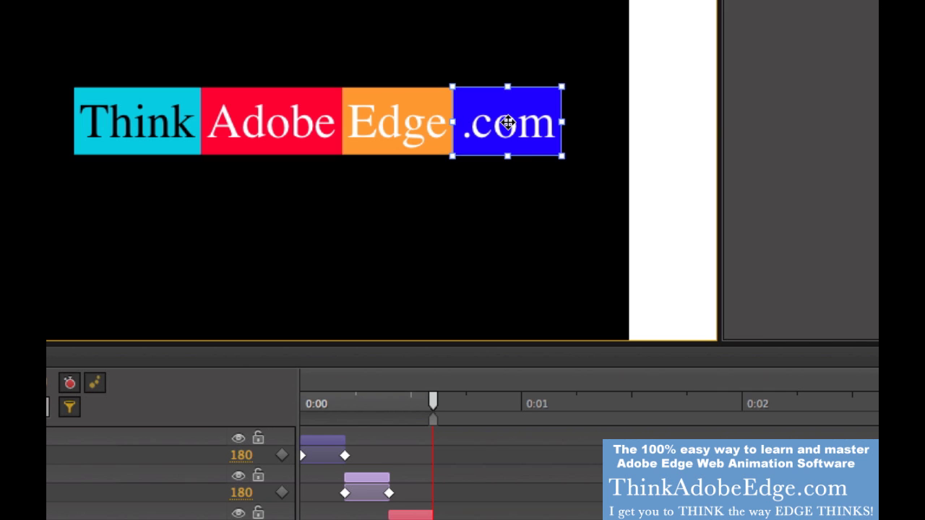
key("ctrl+v")
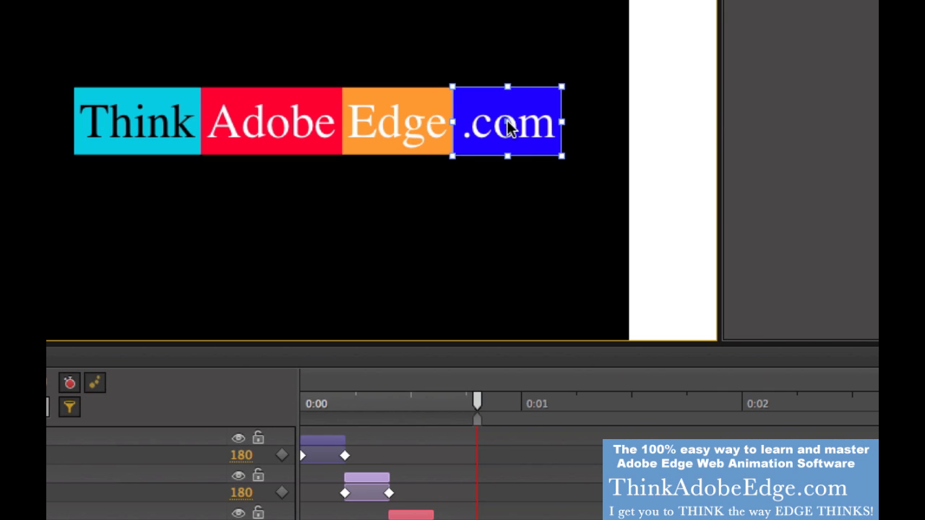
key("ctrl+Return")
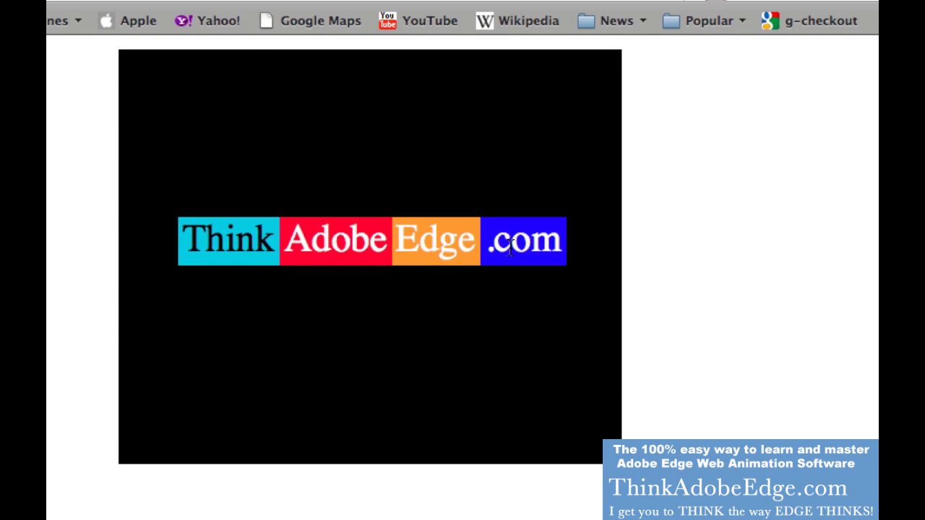
key("super+Tab")
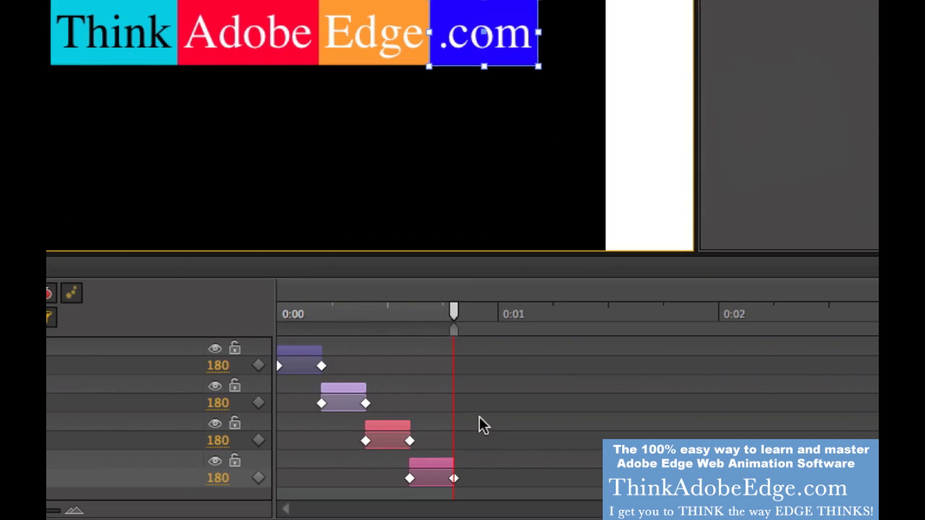
- Paste an inverted copy of the Think box's transition at 0:01 so the box moves back up out of view
left_click_drag(458, 320, 501, 331)
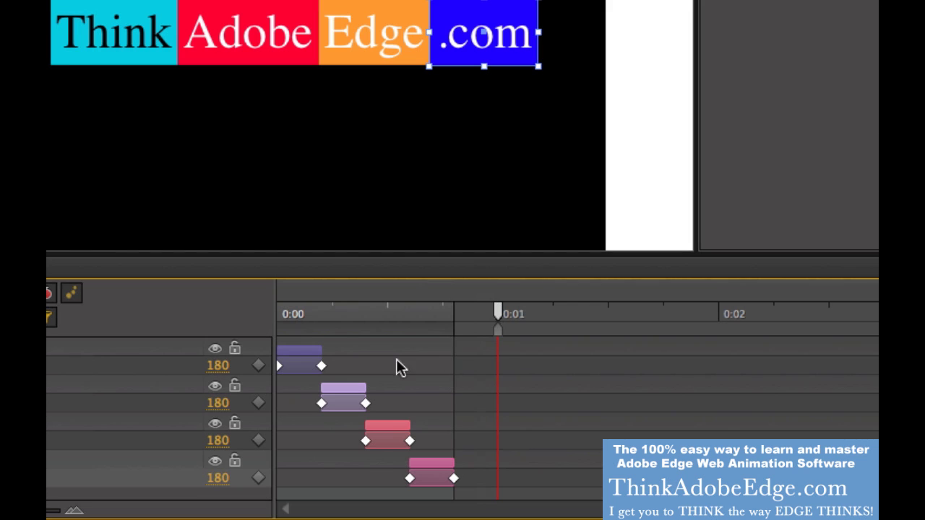
left_click(308, 355)
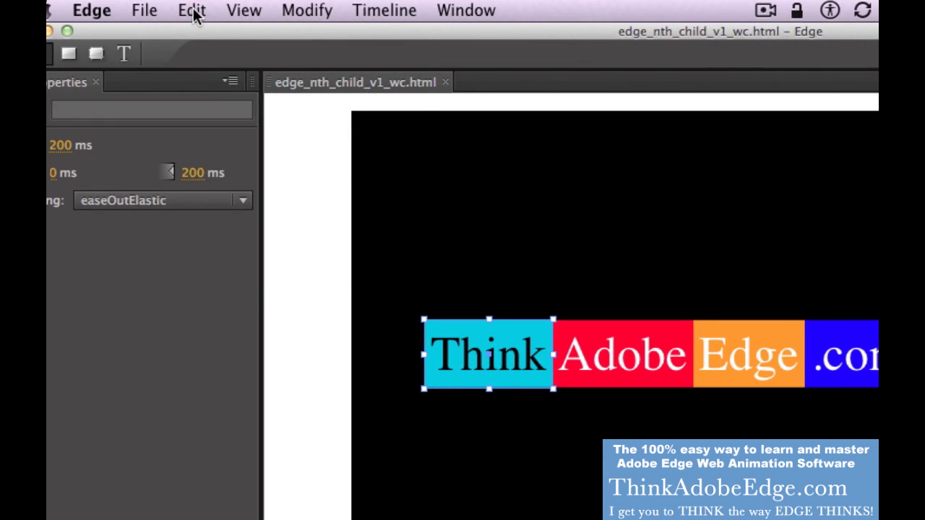
left_click(192, 10)
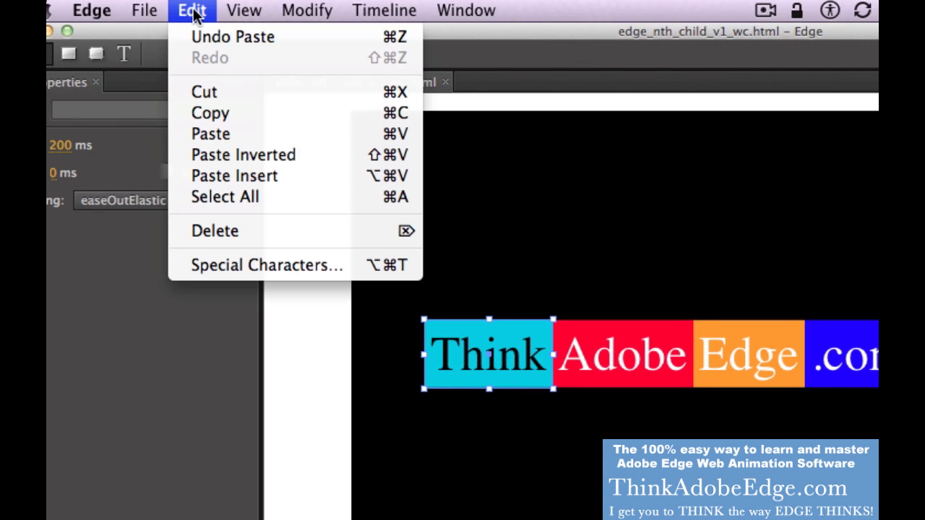
left_click(248, 156)
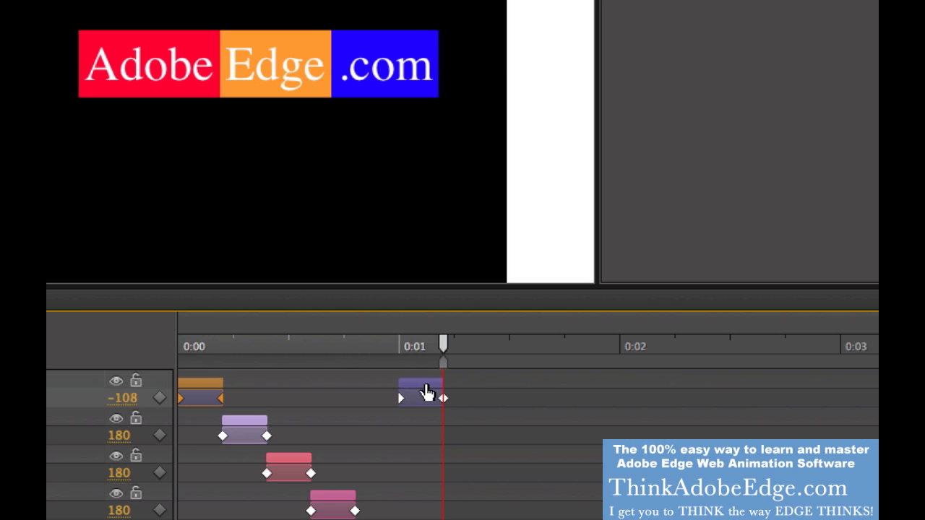
- Set the easing of the Think box's inverted transition at 0:01 to easeInElastic
left_click(423, 386)
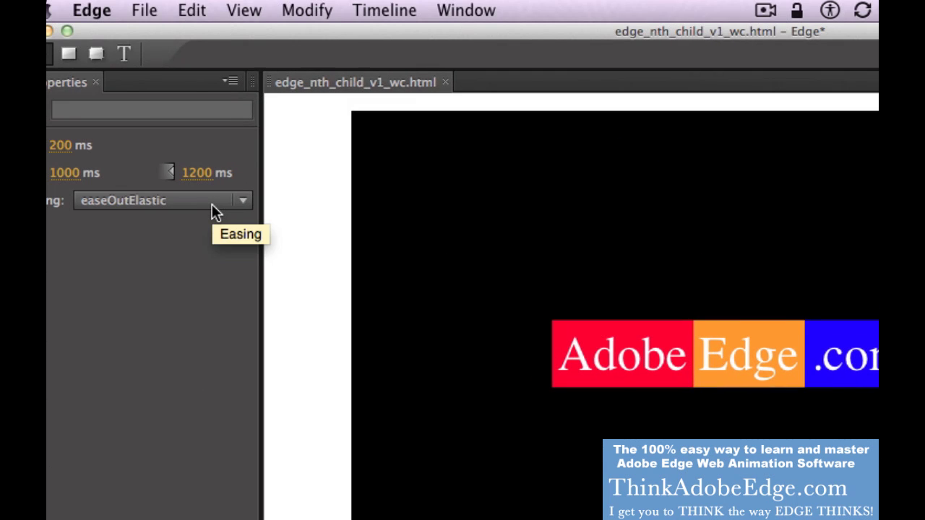
left_click(211, 204)
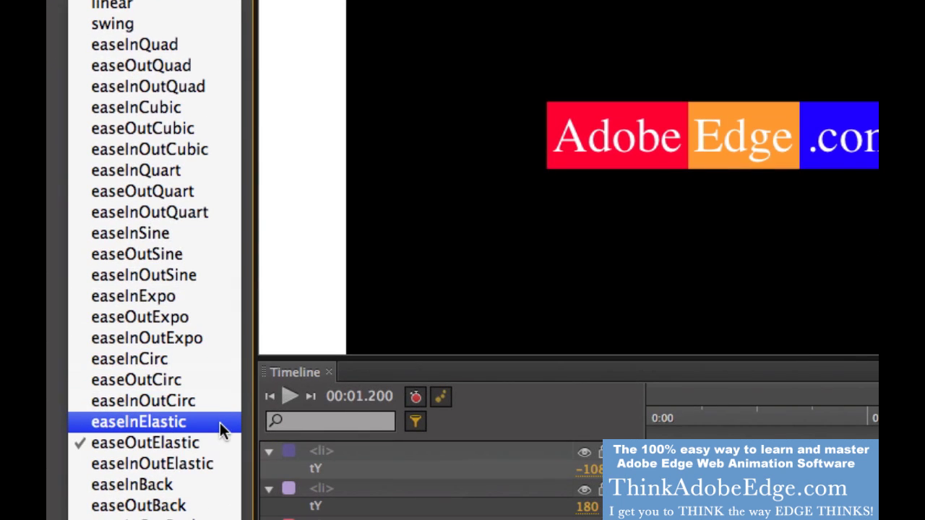
left_click(220, 424)
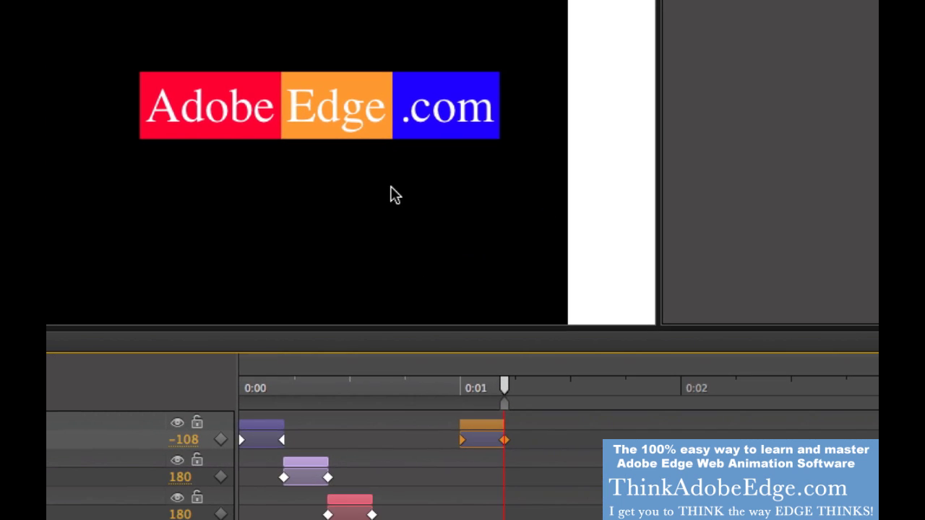
left_click(353, 118)
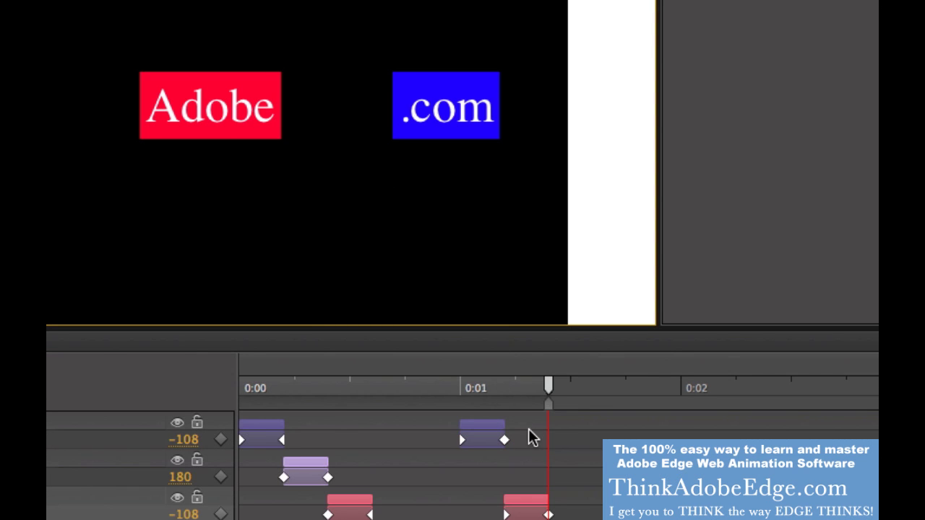
key("ctrl+z")
left_click(485, 436)
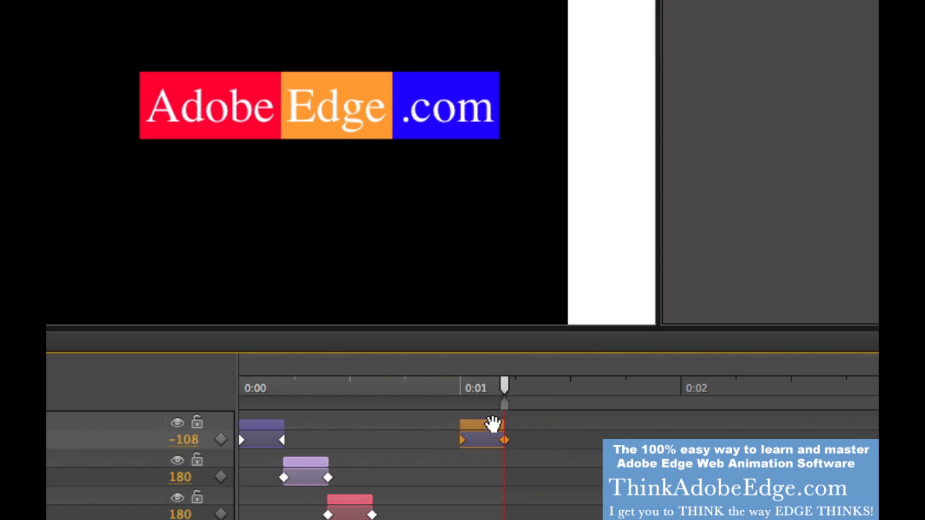
left_click(221, 113)
left_click(331, 114)
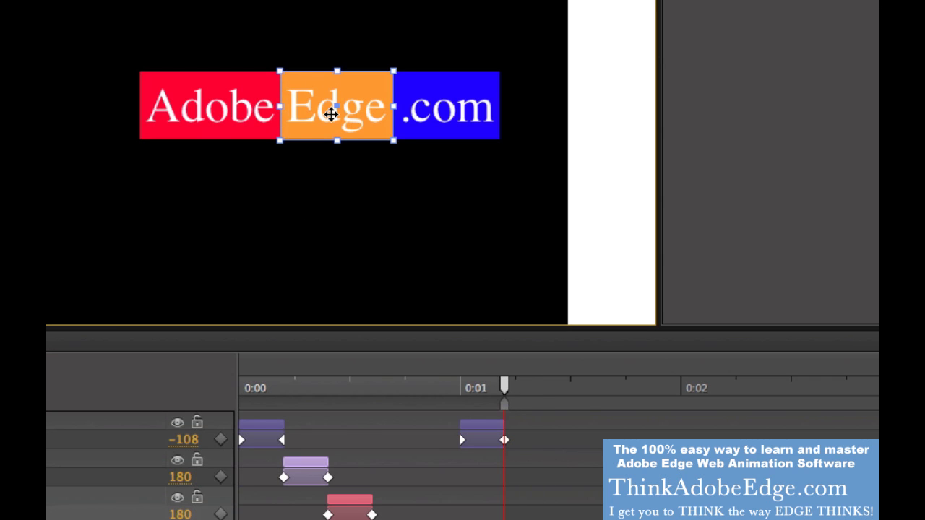
key("ctrl+v")
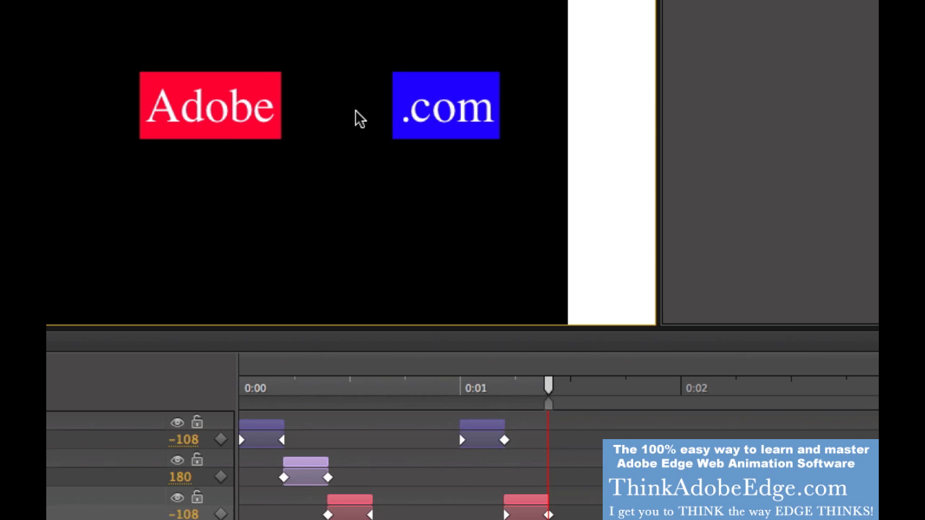
key("ctrl+z")
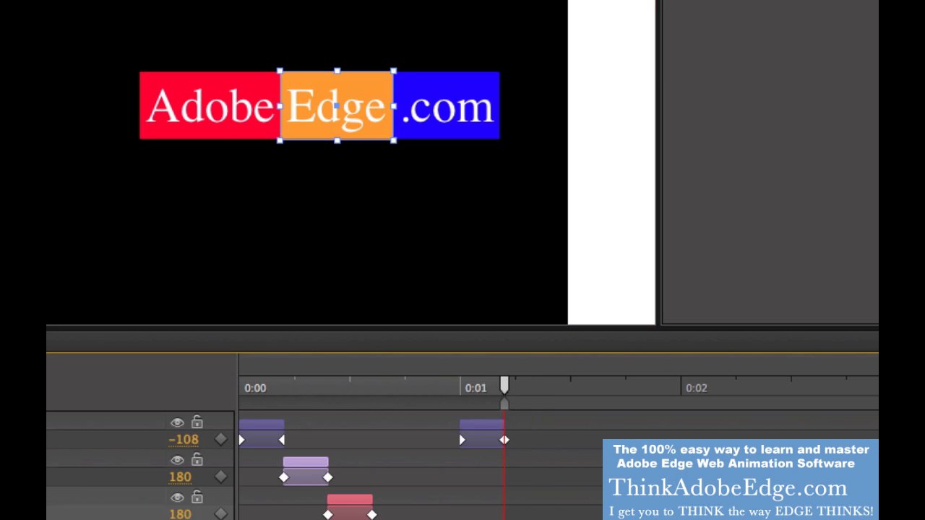
- Paste the easeInElastic exit transition onto the Adobe, Edge and .com boxes back to back, starting where Think's exit ends
left_click(231, 115)
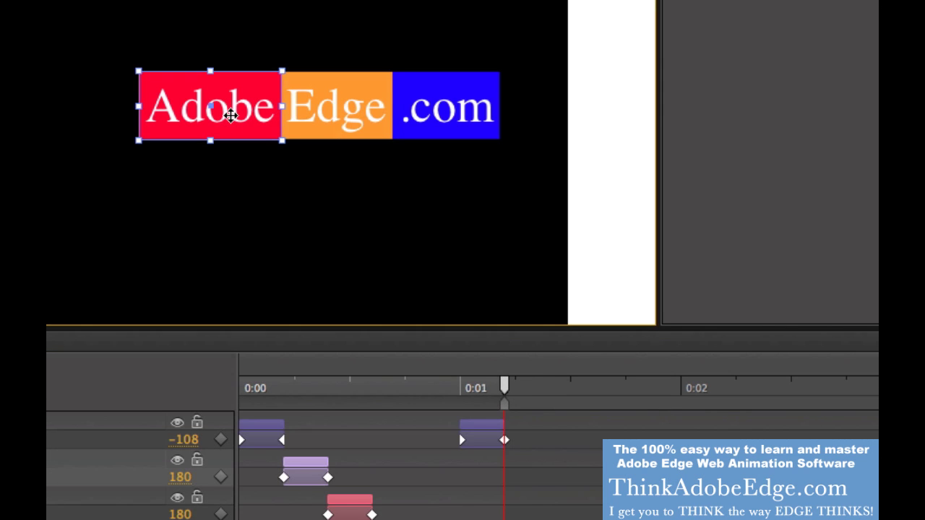
key("ctrl+v")
left_click(348, 109)
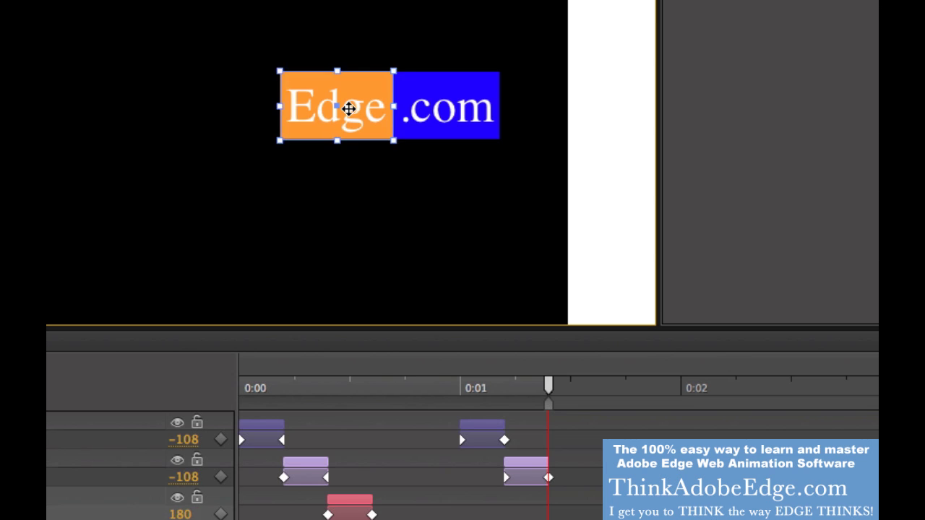
key("ctrl+v")
left_click(451, 114)
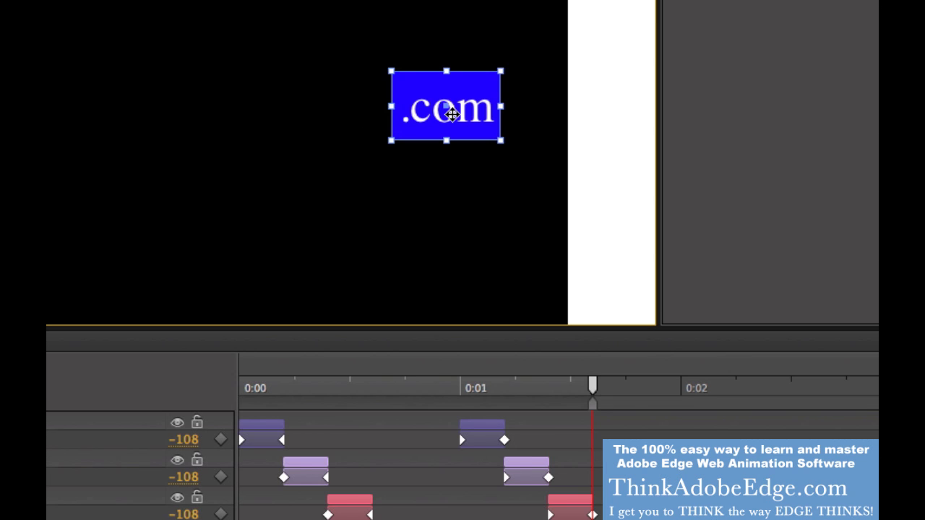
key("ctrl+v")
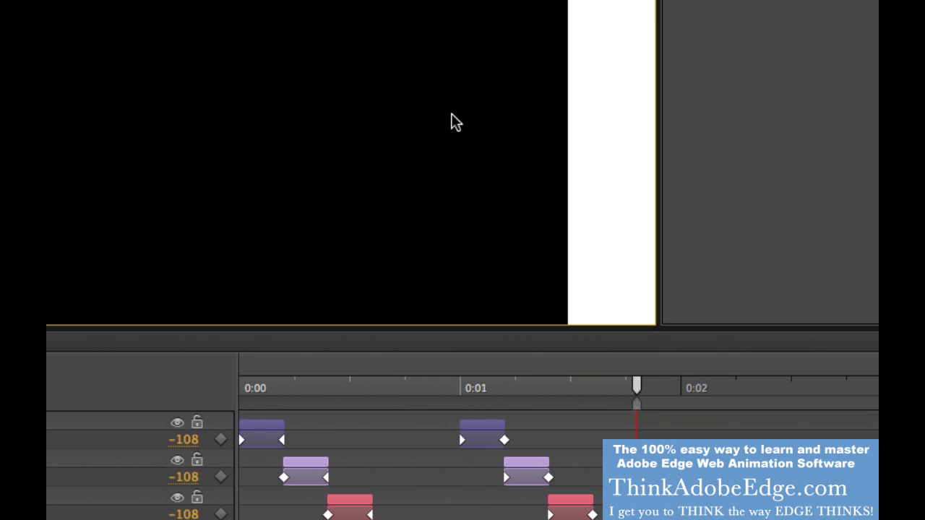
- Preview the finished animation in the browser and play it back in the Edge timeline
key("ctrl+Return")
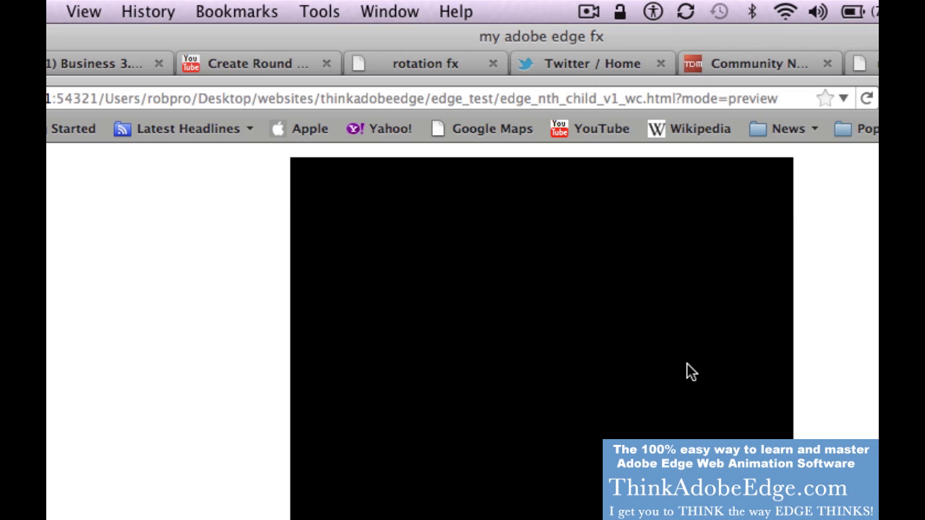
key("super+Tab")
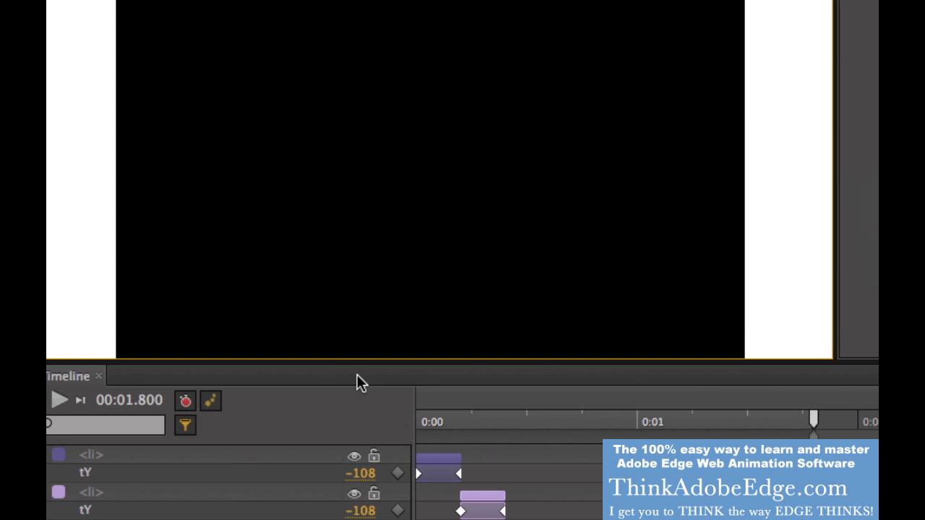
key("space")
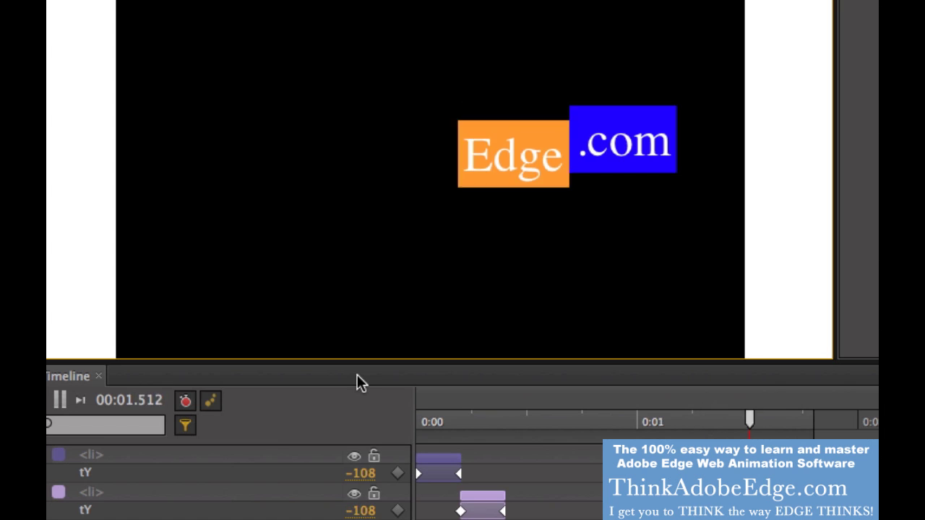